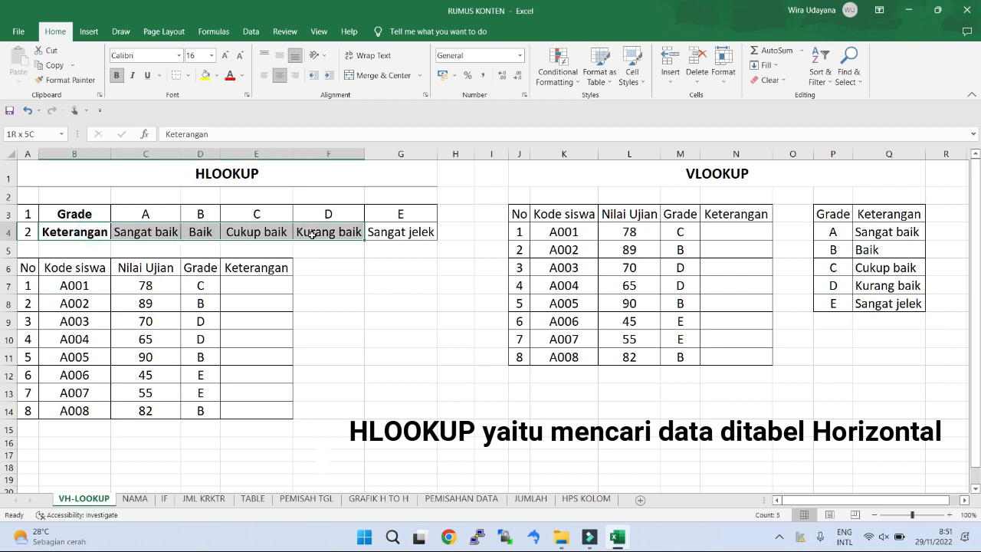
click(400, 351)
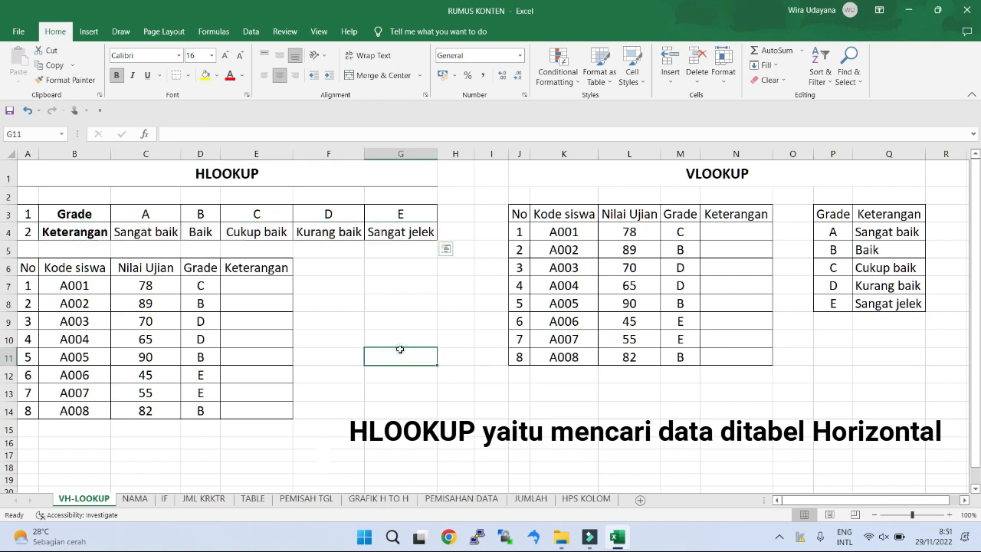
click(235, 285)
drag(259, 285, 260, 414)
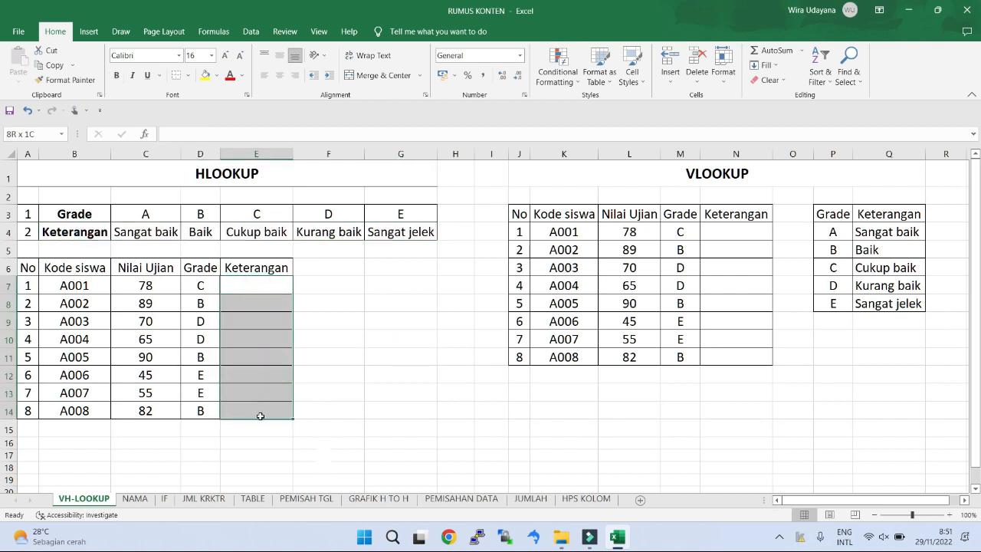
click(329, 375)
drag(158, 285, 162, 411)
click(396, 370)
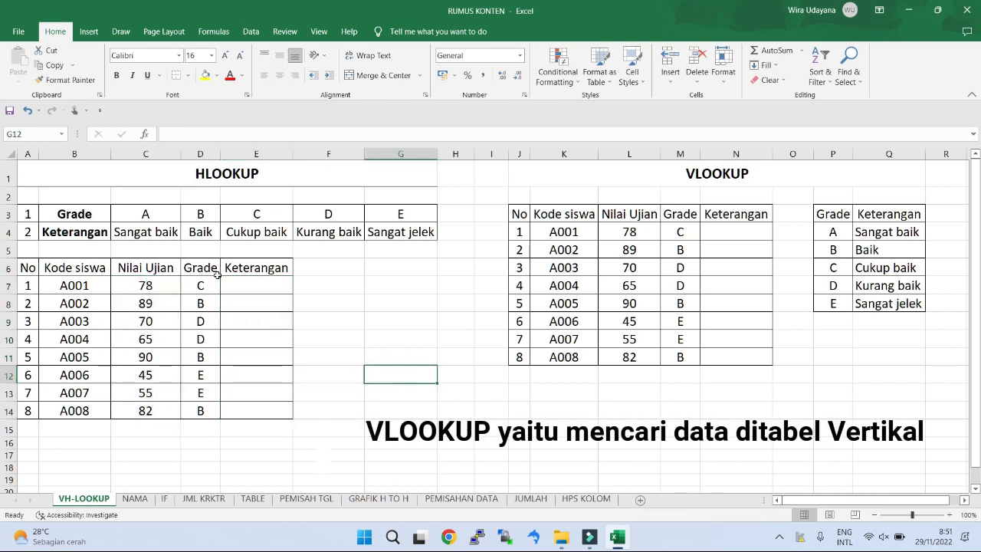
Step: Enter the formula =HLOOKUP(D7;B3:G4;2;FALSE) in cell E7 to look up the first student's Keterangan by grade
click(241, 282)
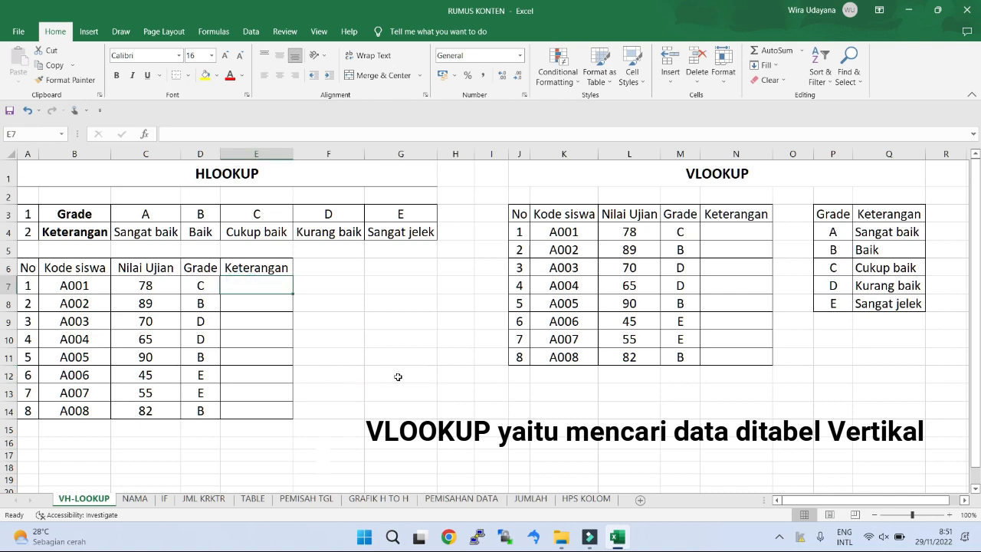
text(=hloo)
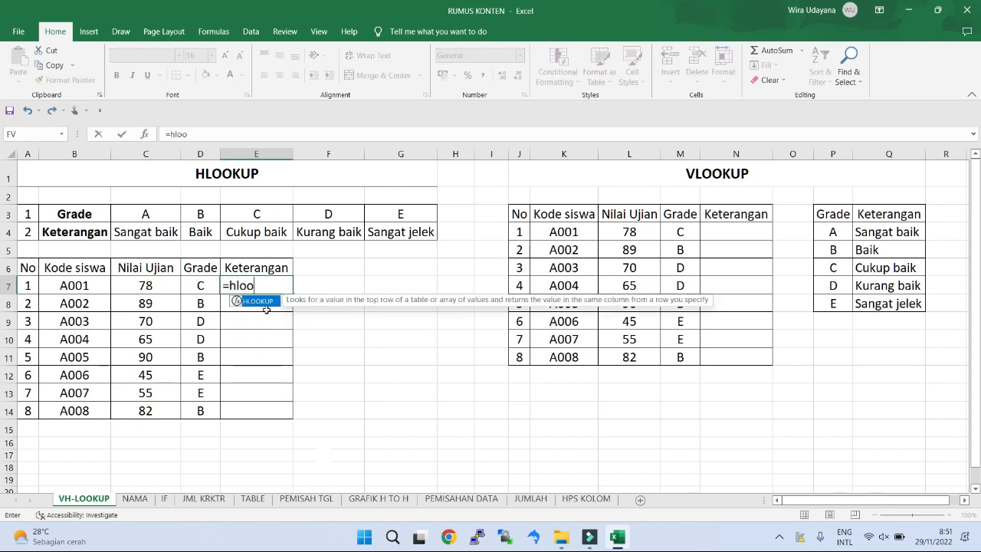
double_click(258, 301)
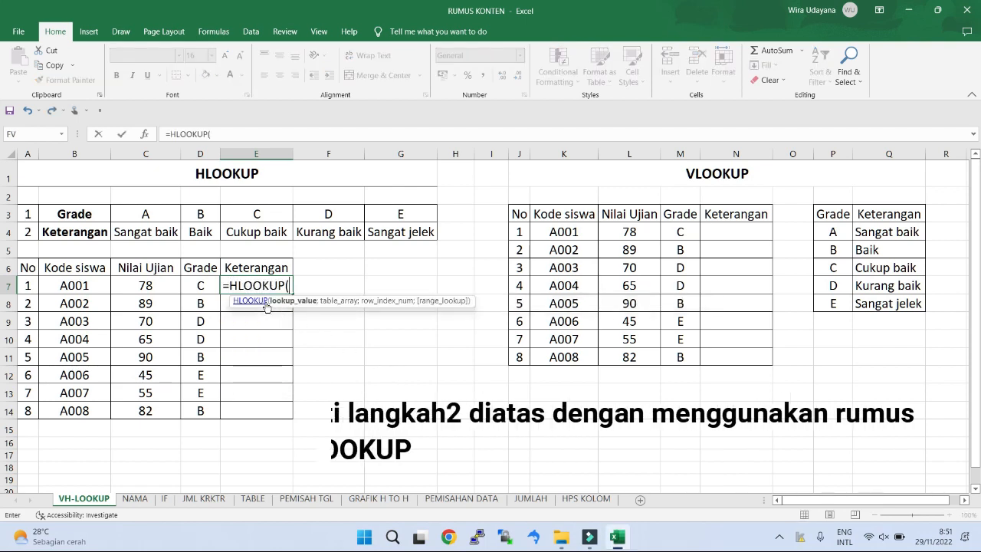
click(206, 286)
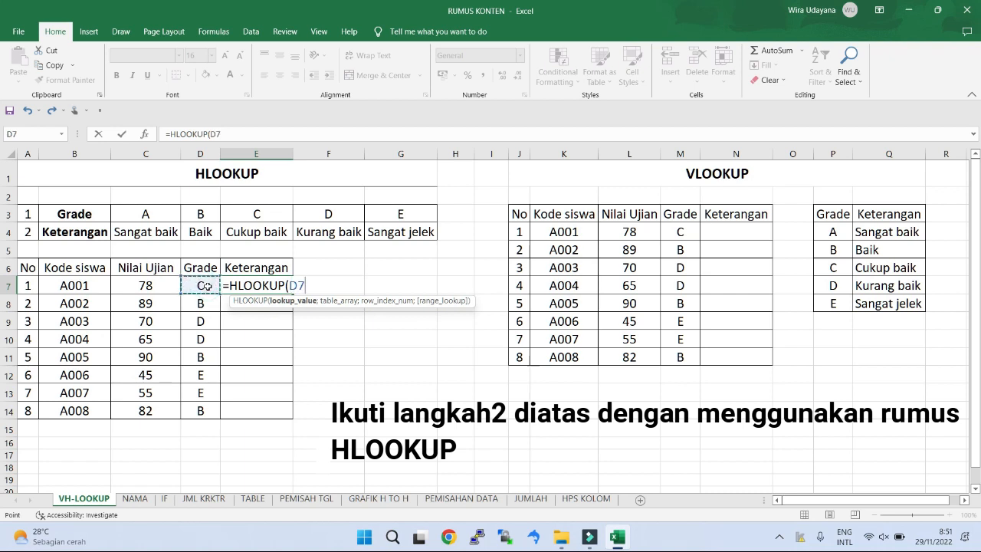
text(;)
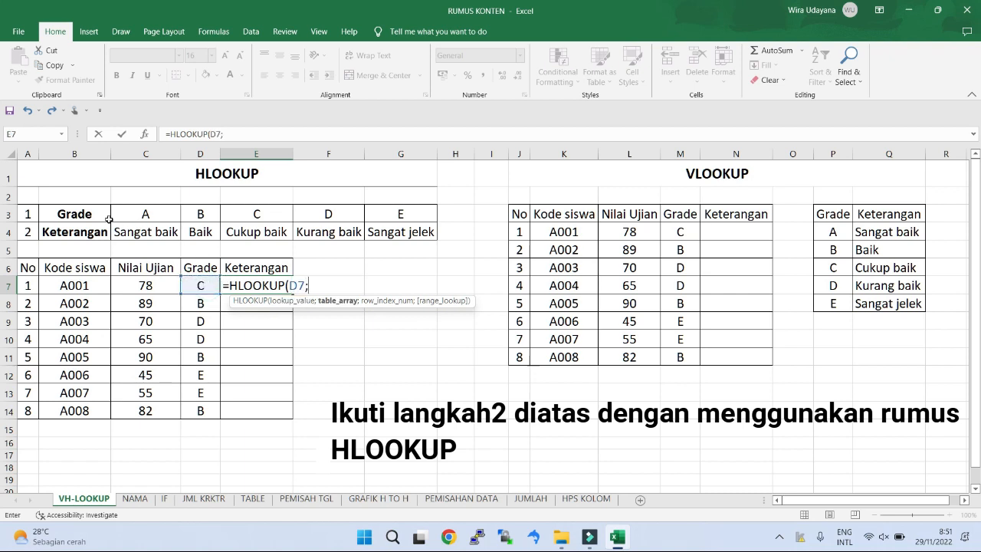
drag(99, 214, 374, 242)
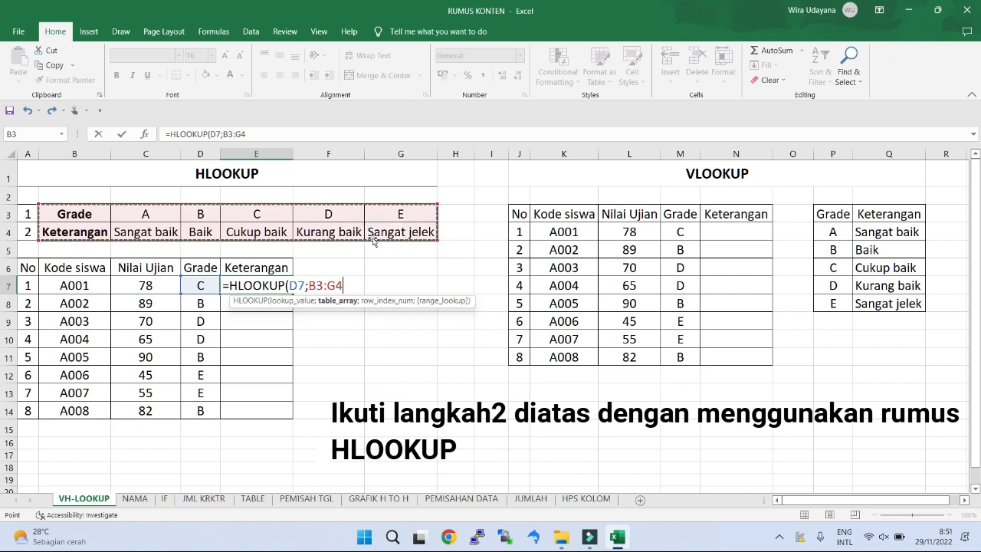
text(;)
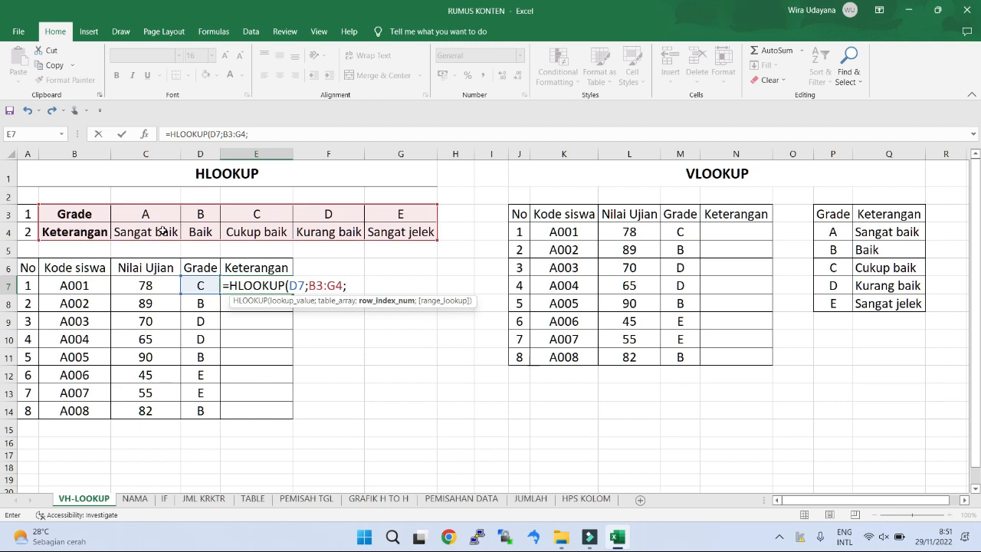
text(2)
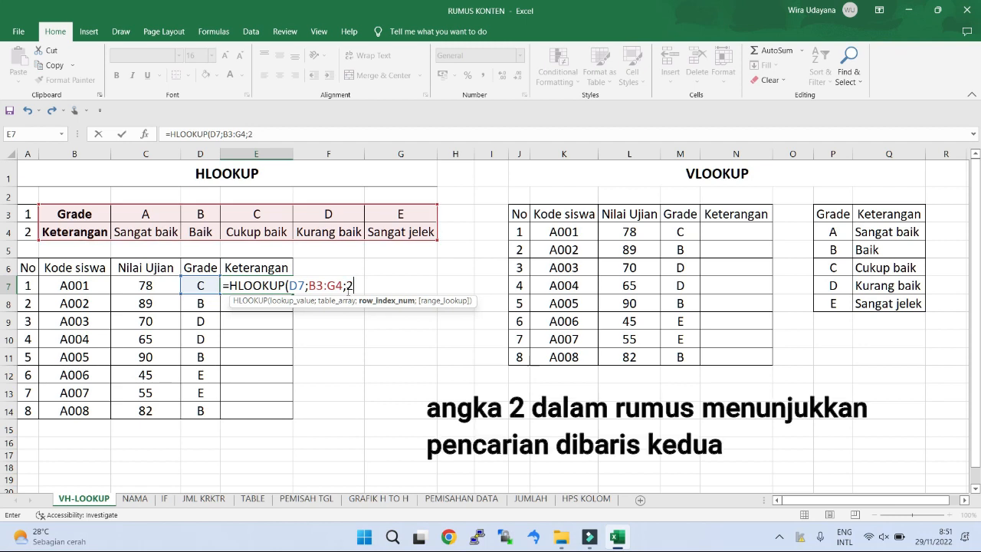
text(;)
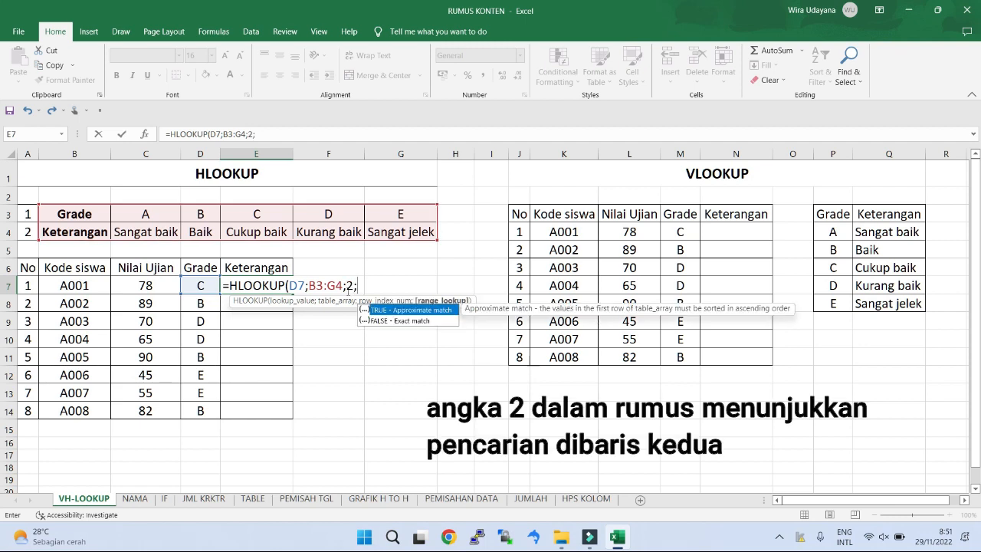
double_click(394, 321)
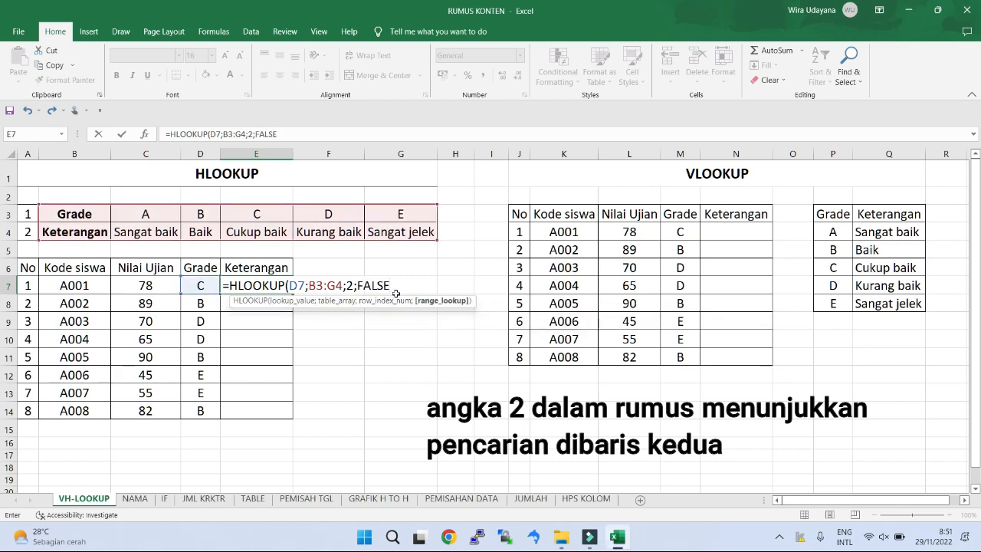
text())
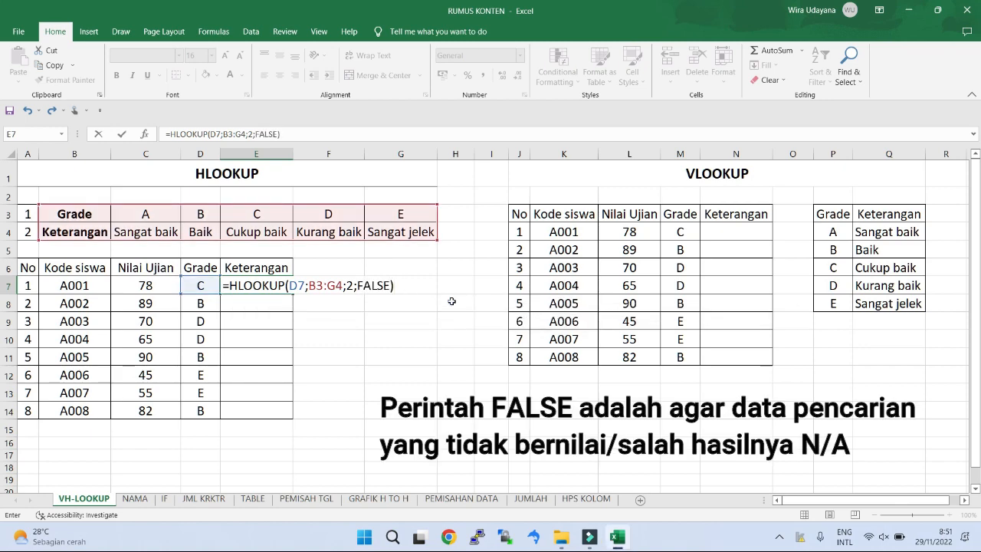
key(Return)
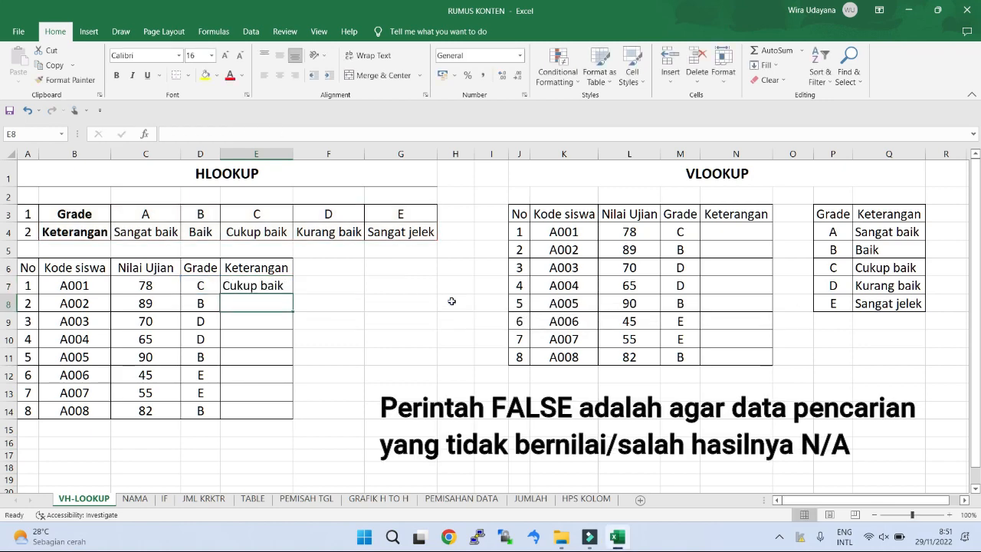
click(272, 285)
click(152, 286)
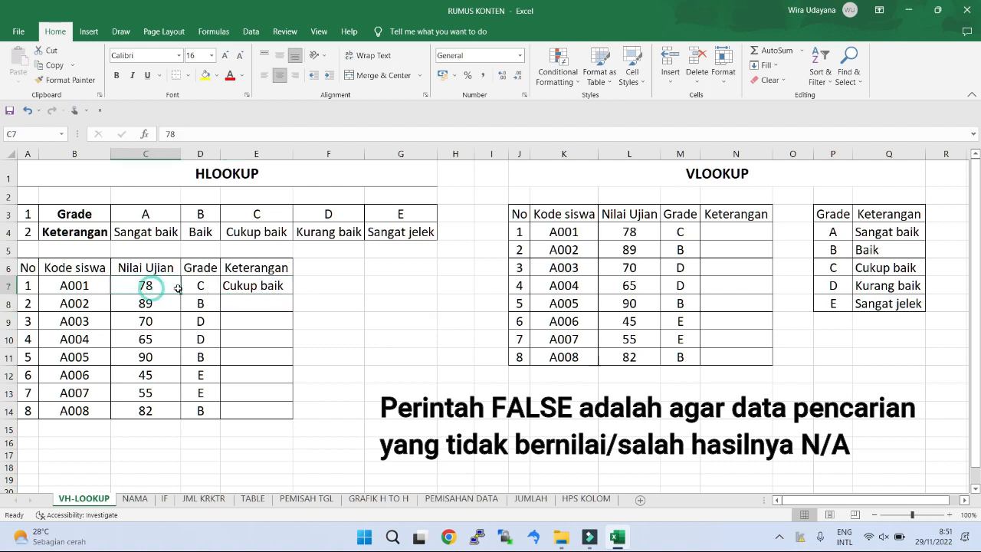
click(192, 289)
click(253, 234)
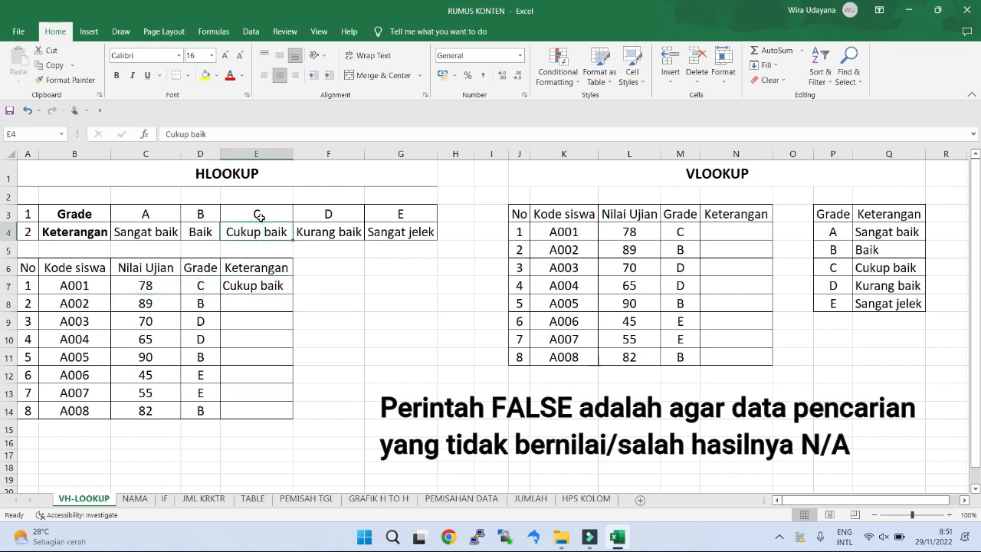
Step: Lock the lookup table range in E7's HLOOKUP formula as the absolute reference $B$3:$G$4
click(273, 285)
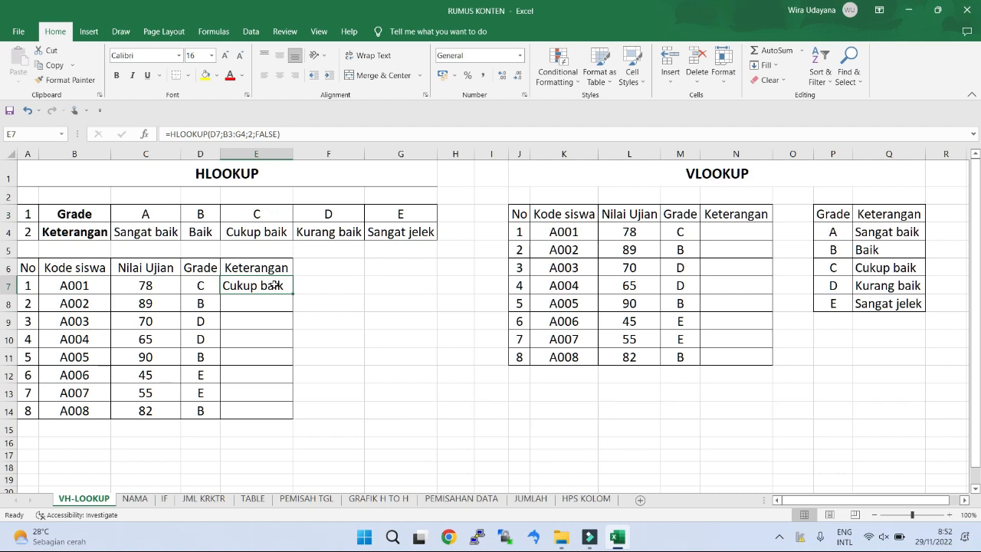
click(234, 135)
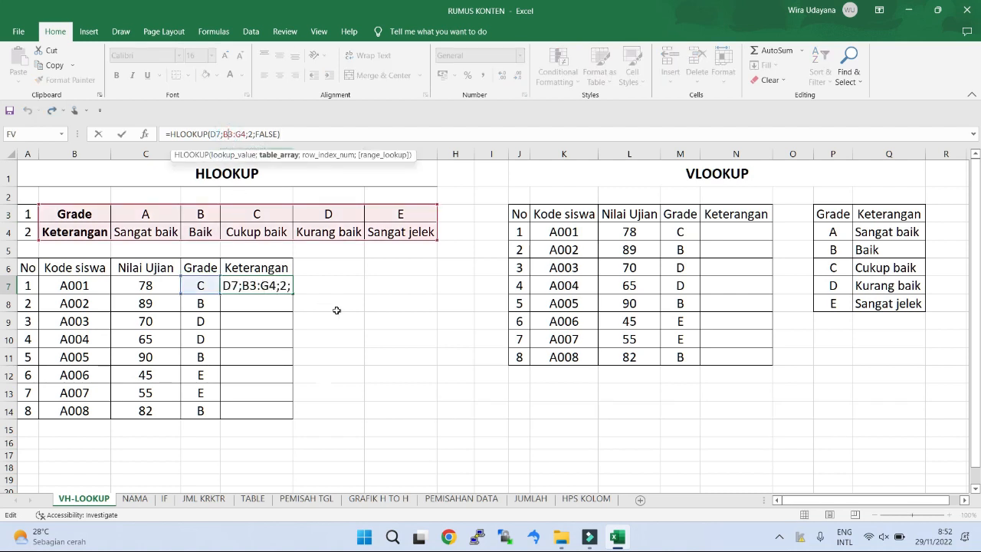
key(F4)
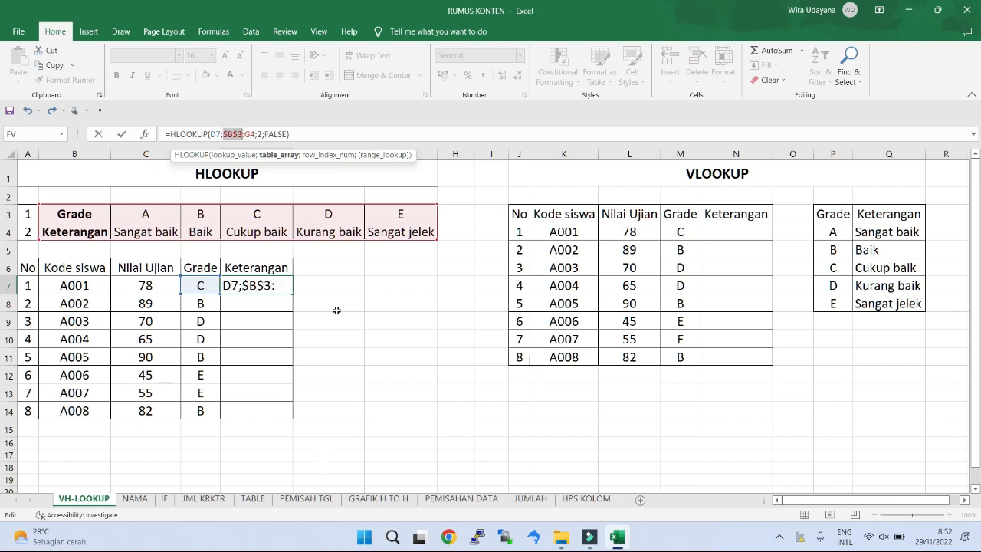
click(251, 134)
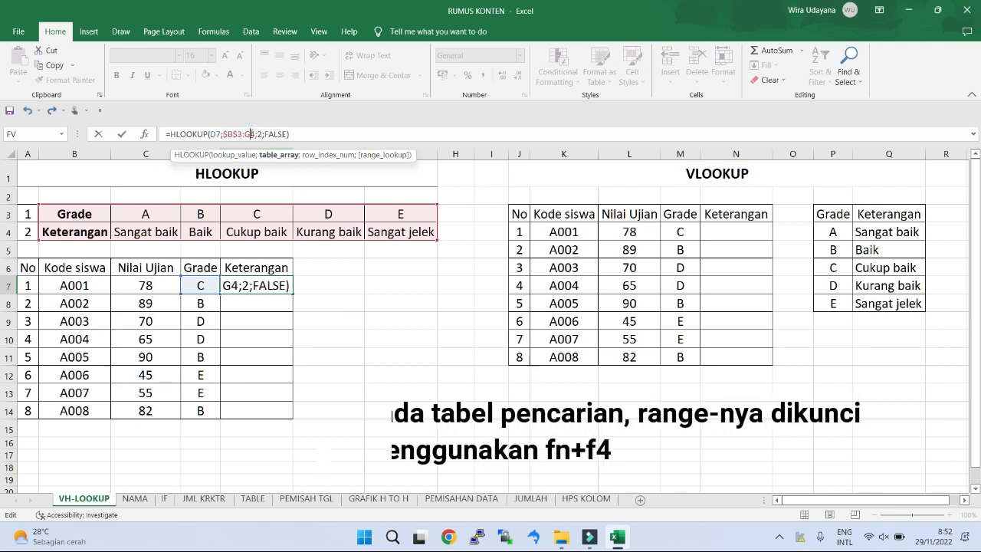
key(F4)
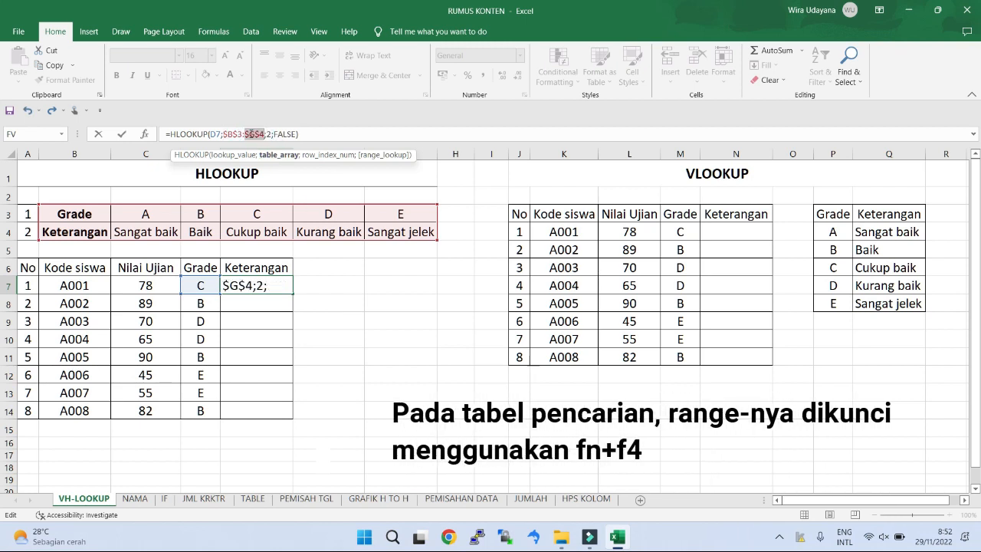
key(Return)
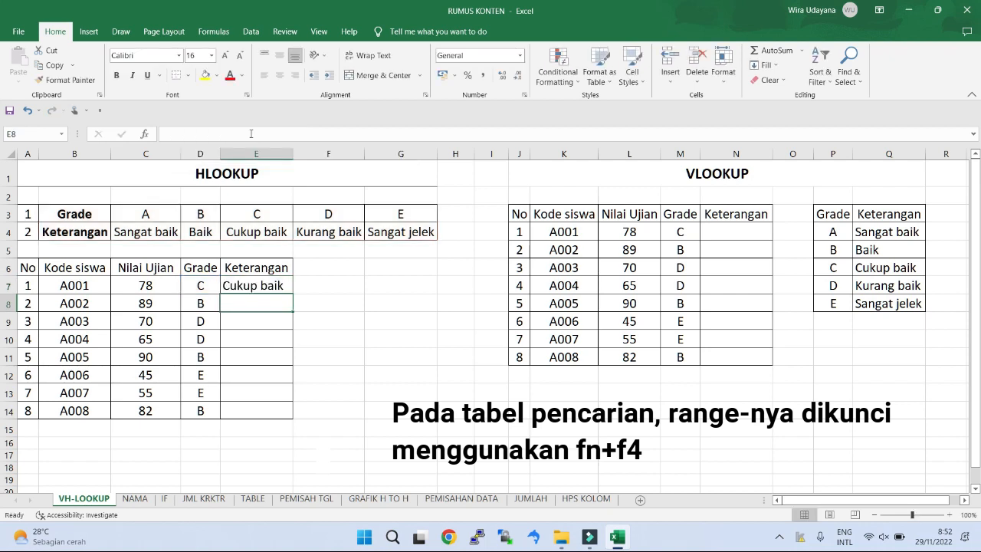
Step: Fill the HLOOKUP formula from E7 down through E14 for the remaining students
click(238, 285)
drag(294, 295, 293, 416)
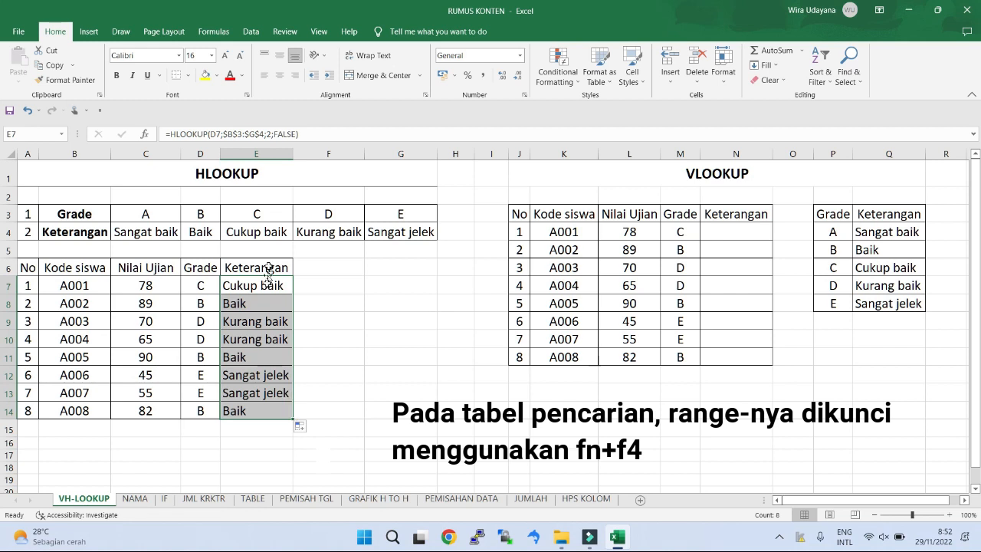
click(260, 322)
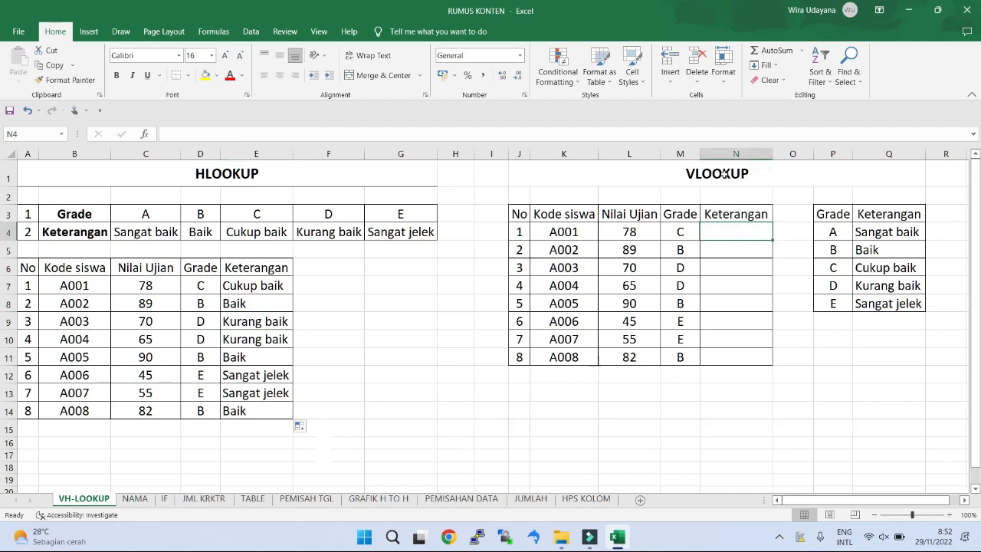
double_click(748, 174)
drag(748, 174, 686, 174)
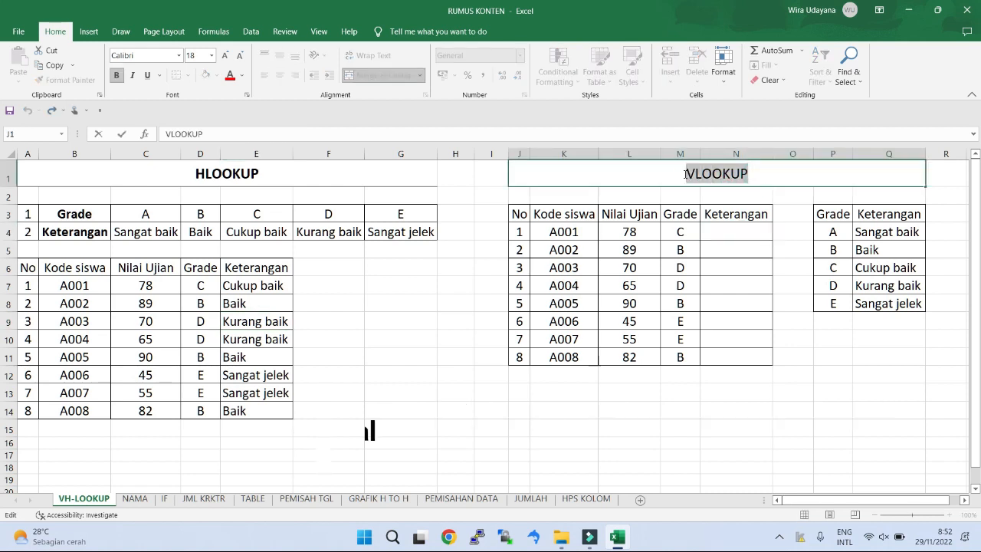
click(738, 196)
click(741, 230)
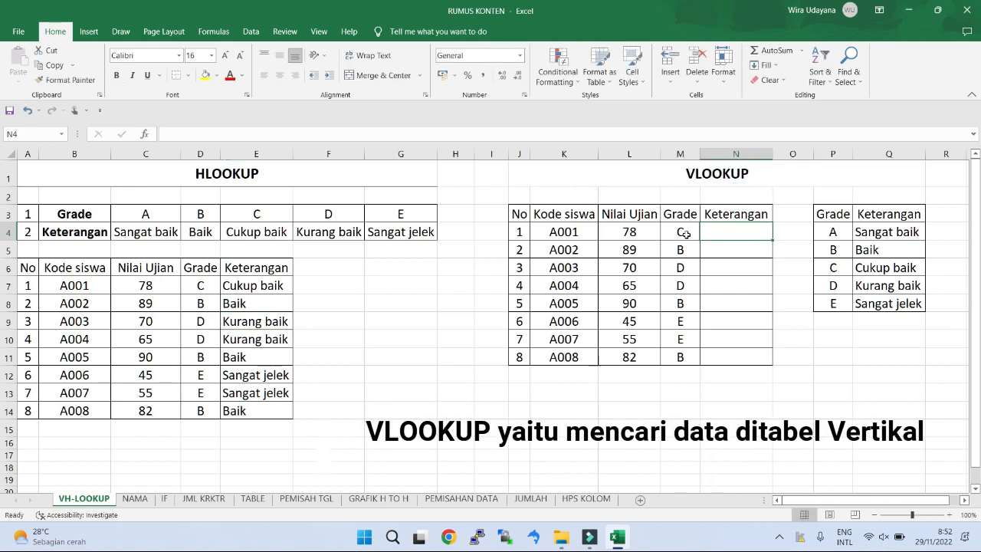
click(686, 234)
Step: Enter the formula =VLOOKUP(M4;P3:Q8;2;FALSE) in cell N4 to look up the first student's Keterangan by grade
click(721, 232)
text(=vlo)
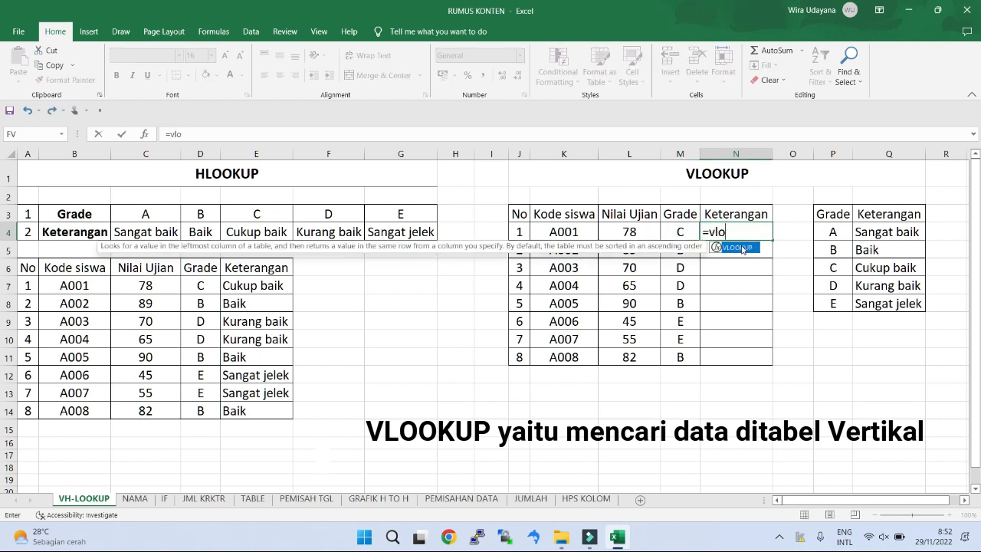
double_click(753, 248)
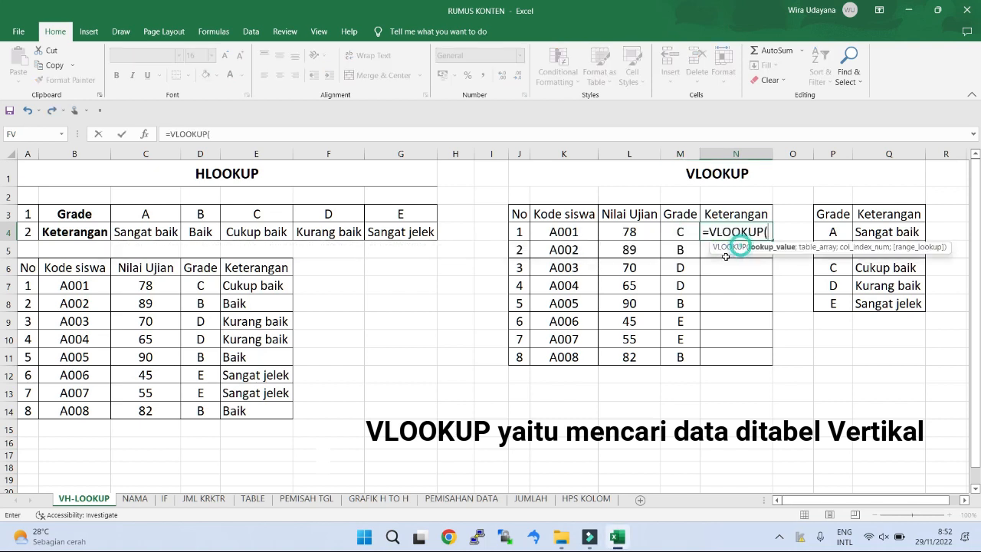
click(678, 232)
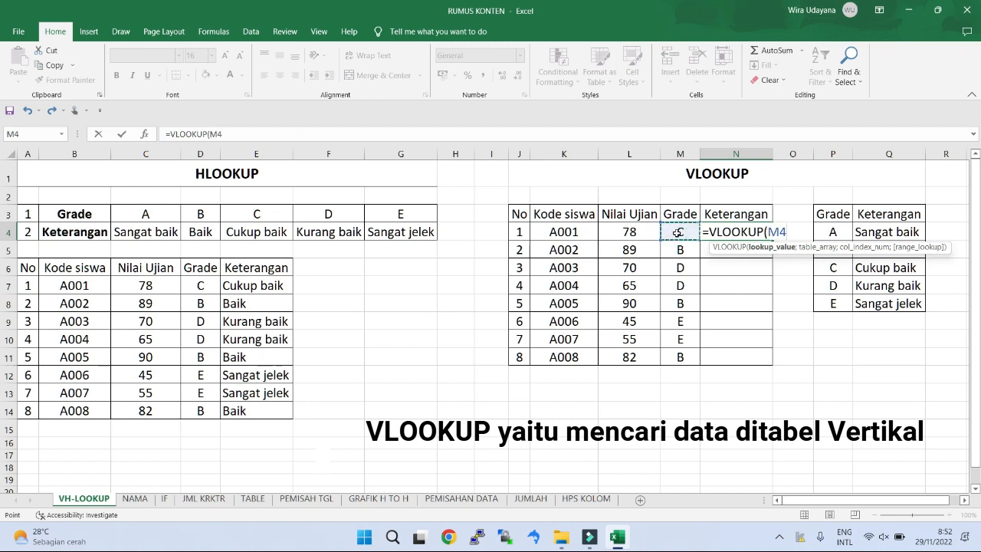
text(;)
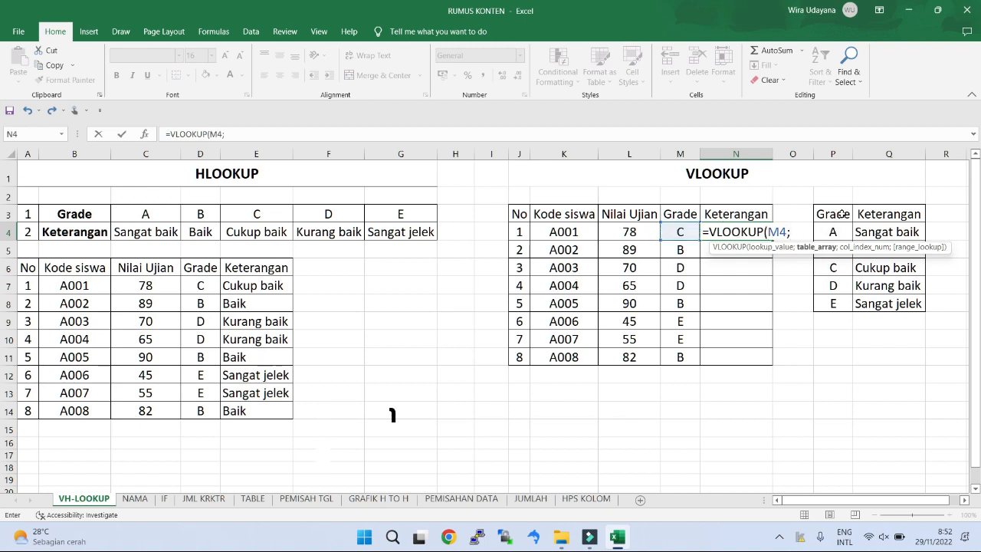
drag(833, 215, 888, 305)
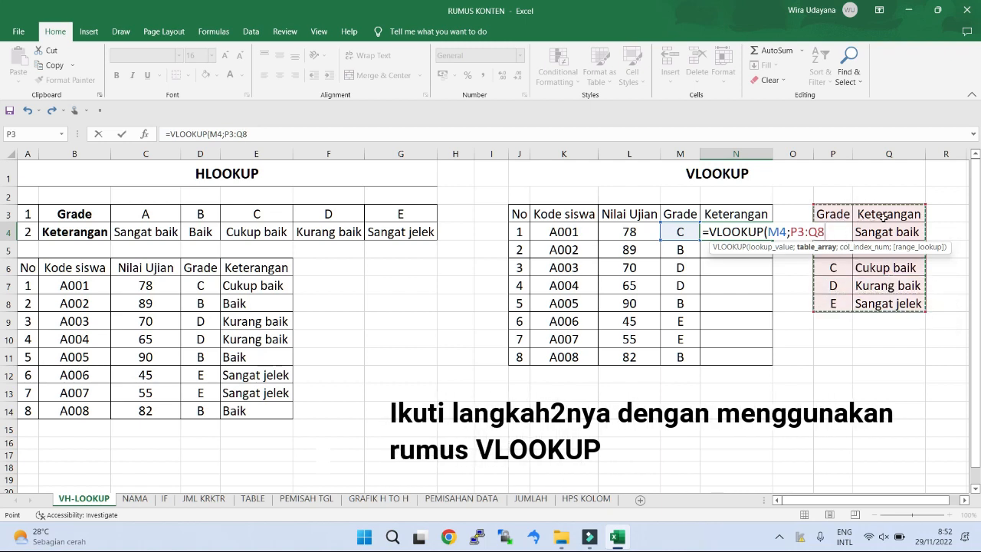
text(;2)
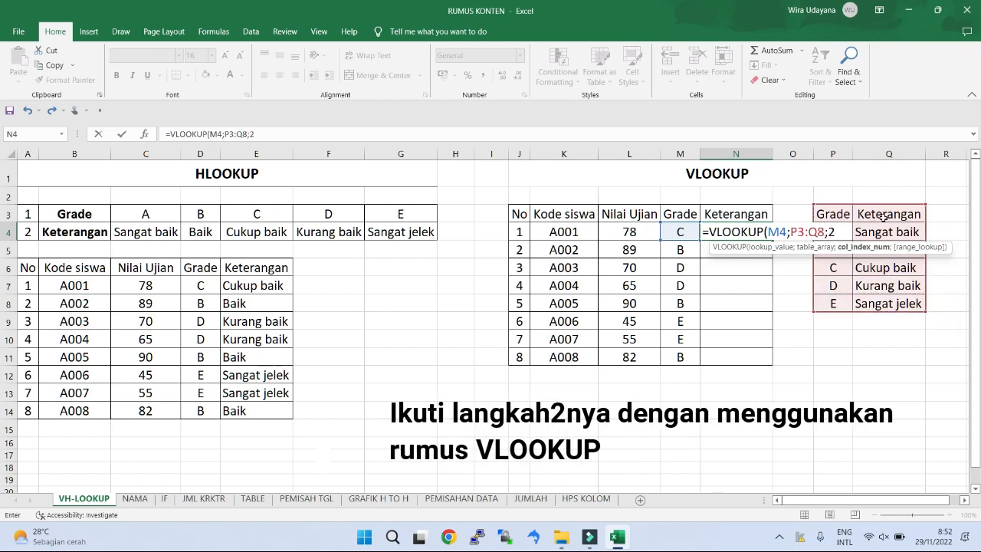
text(;)
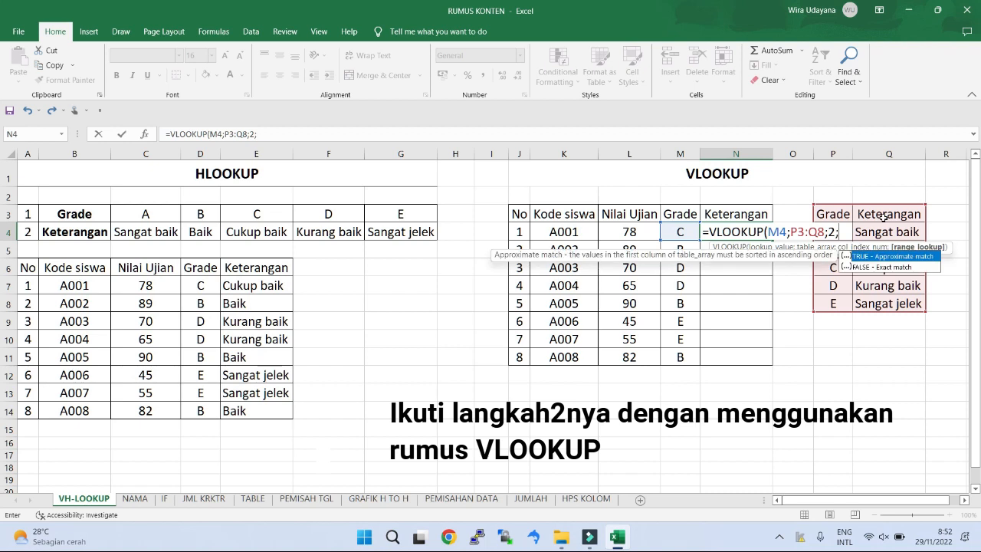
double_click(884, 268)
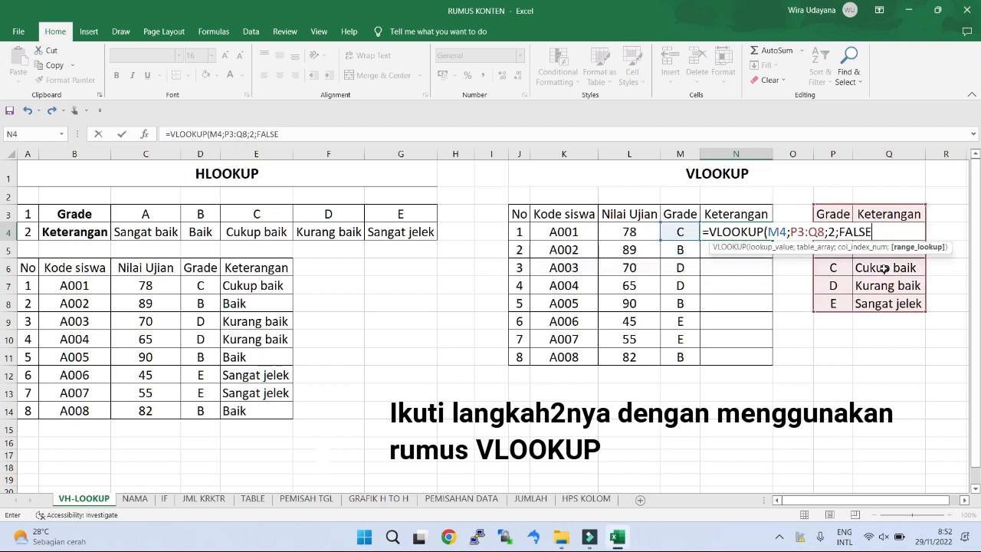
text())
key(Return)
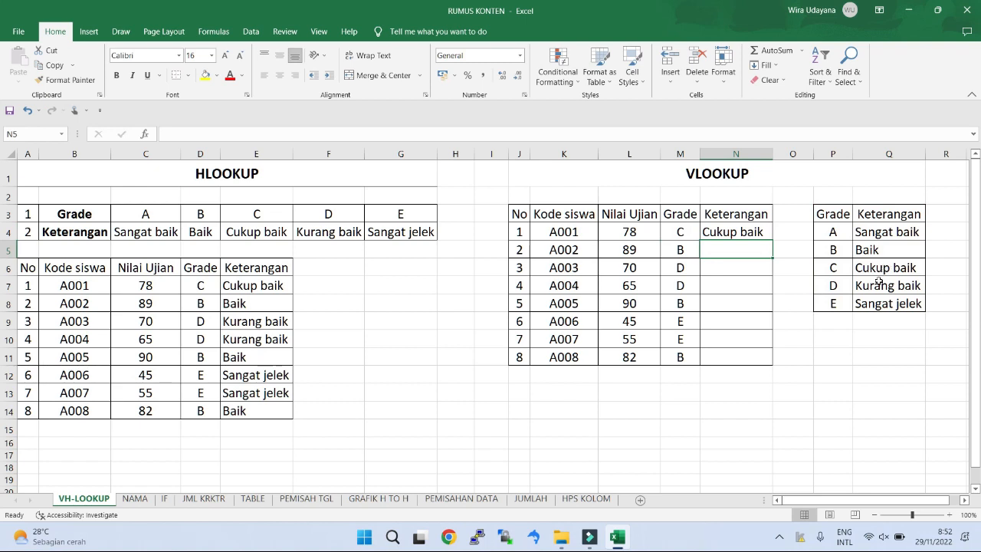
Step: Try filling the VLOOKUP formula with its unlocked table range from N4 down through N11, and undo the fill
click(748, 234)
drag(772, 240, 774, 362)
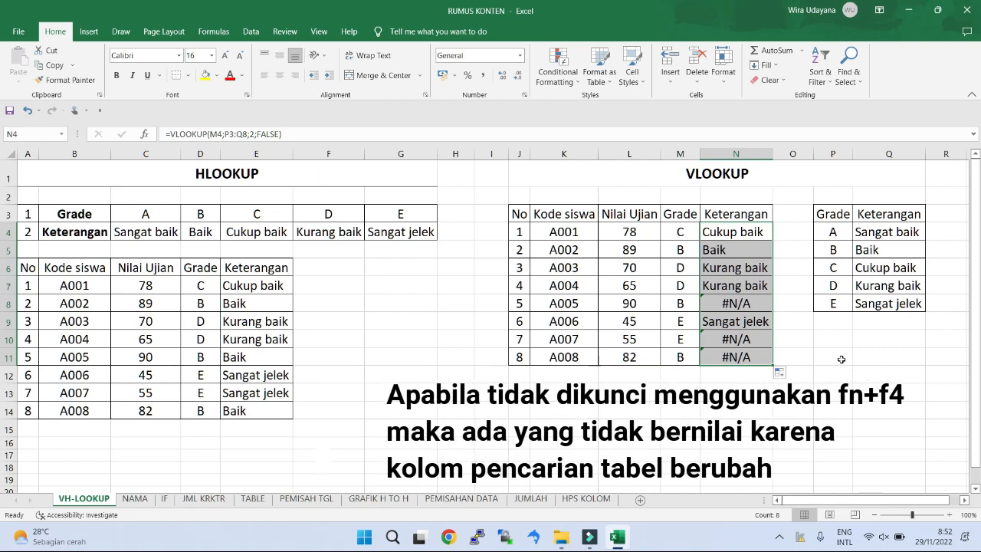
key(ctrl+z)
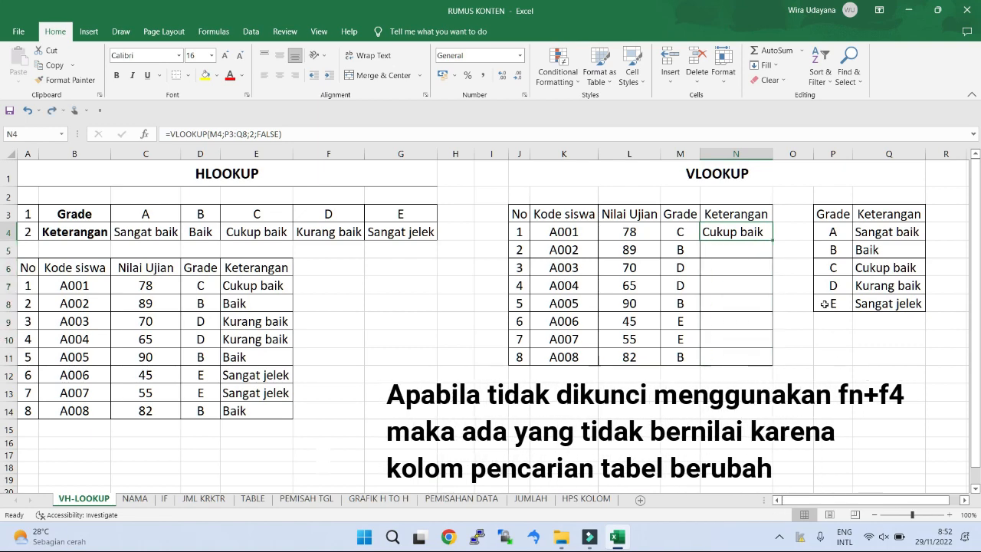
Step: Lock the lookup table range in N4's VLOOKUP formula as the absolute reference $P$3:$Q$8
double_click(751, 232)
click(795, 231)
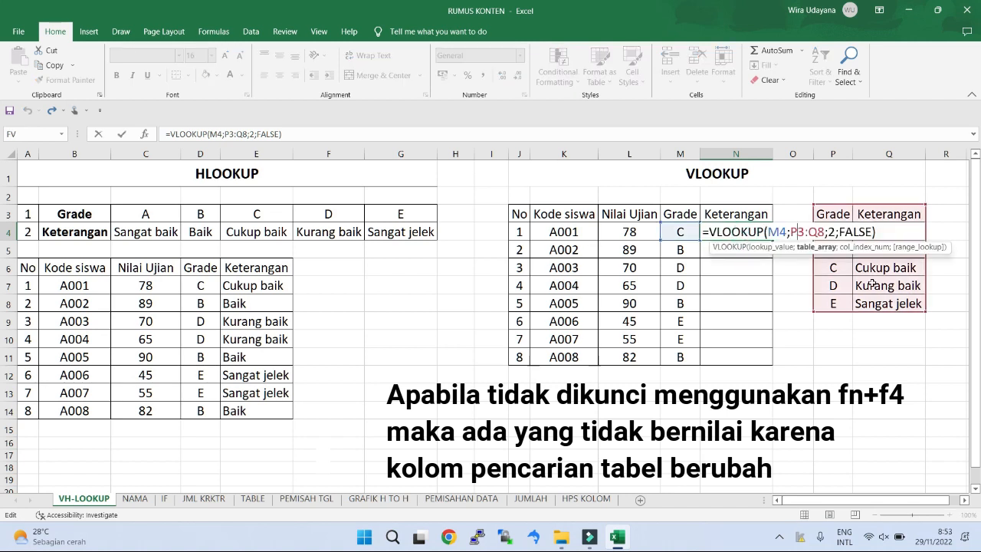
key(F4)
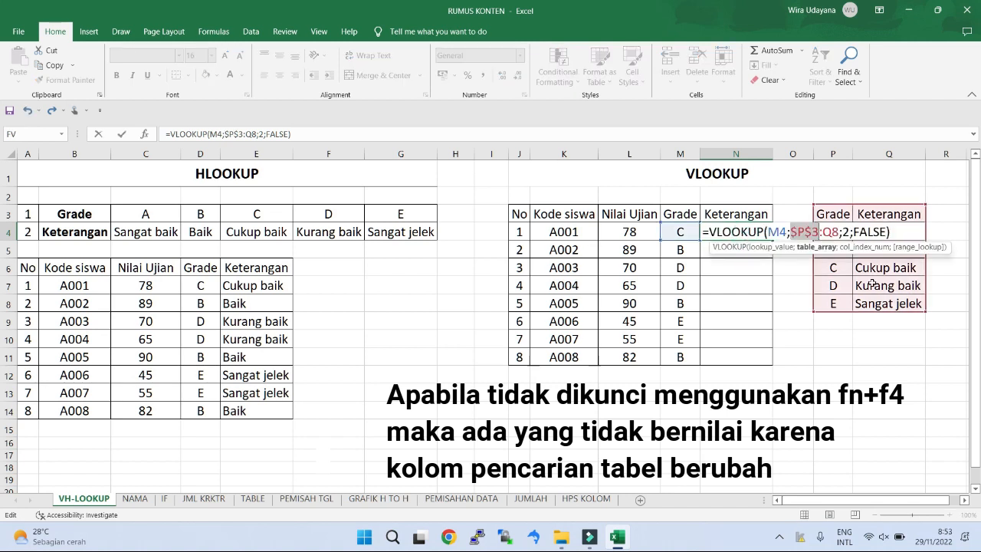
click(832, 231)
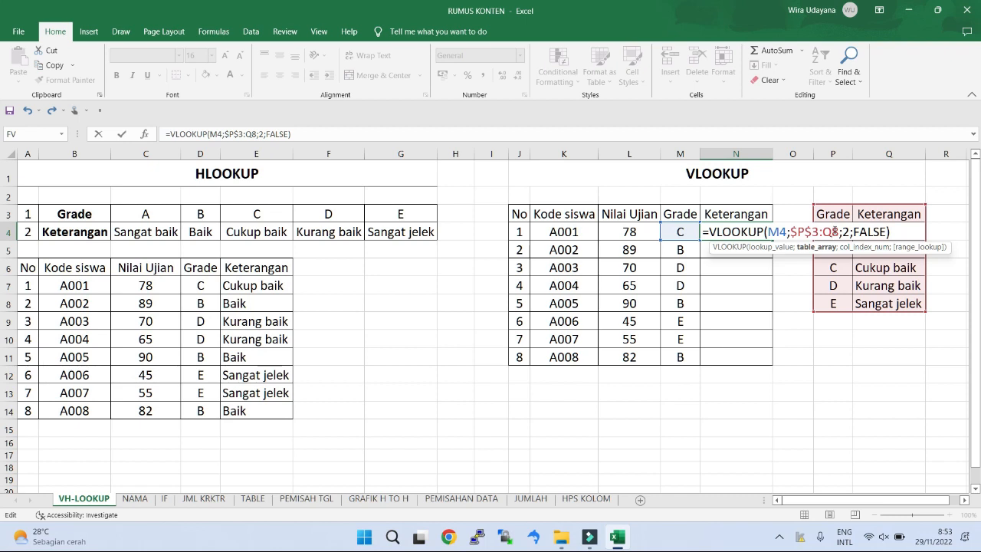
key(F4)
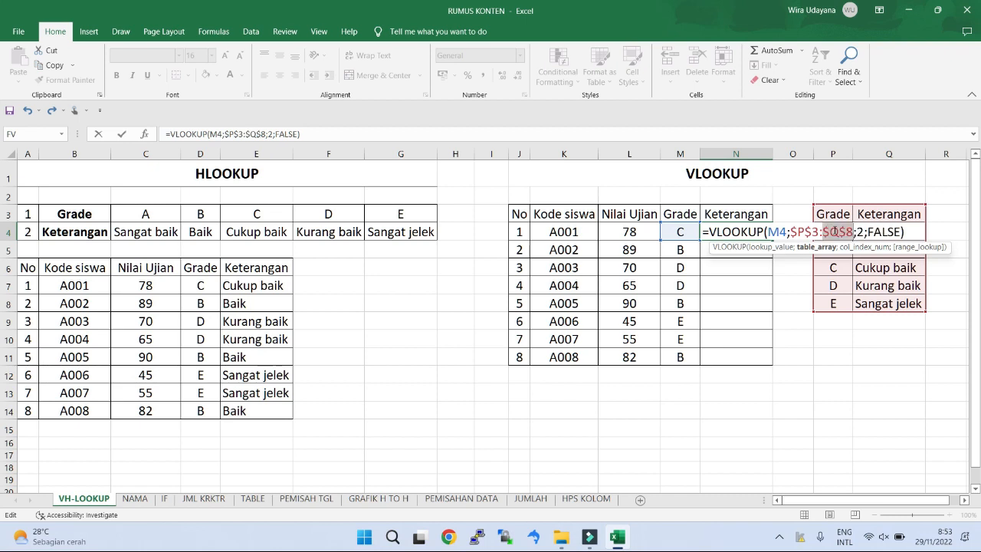
key(Return)
Step: Fill the VLOOKUP formula from N4 down through N11 for the remaining students
click(736, 233)
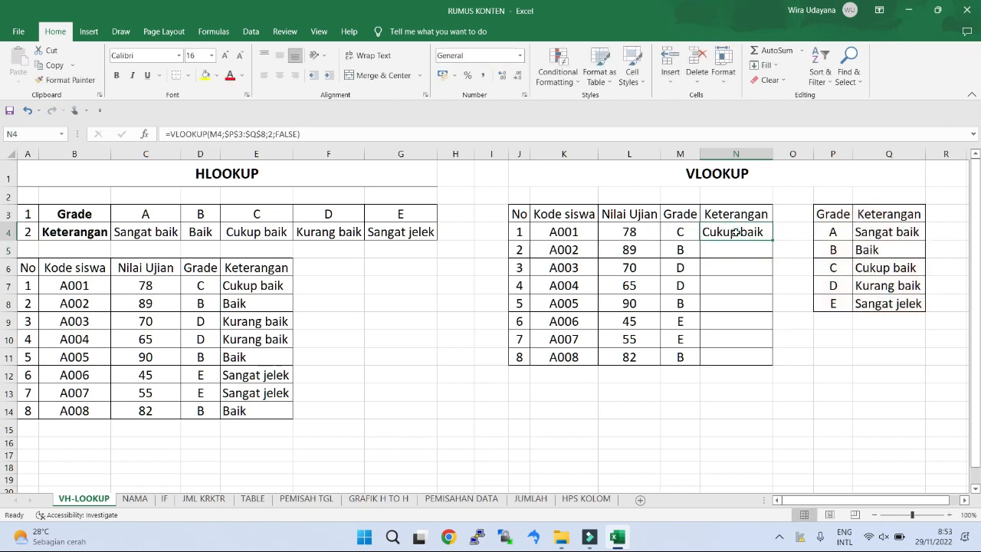
drag(772, 239, 775, 359)
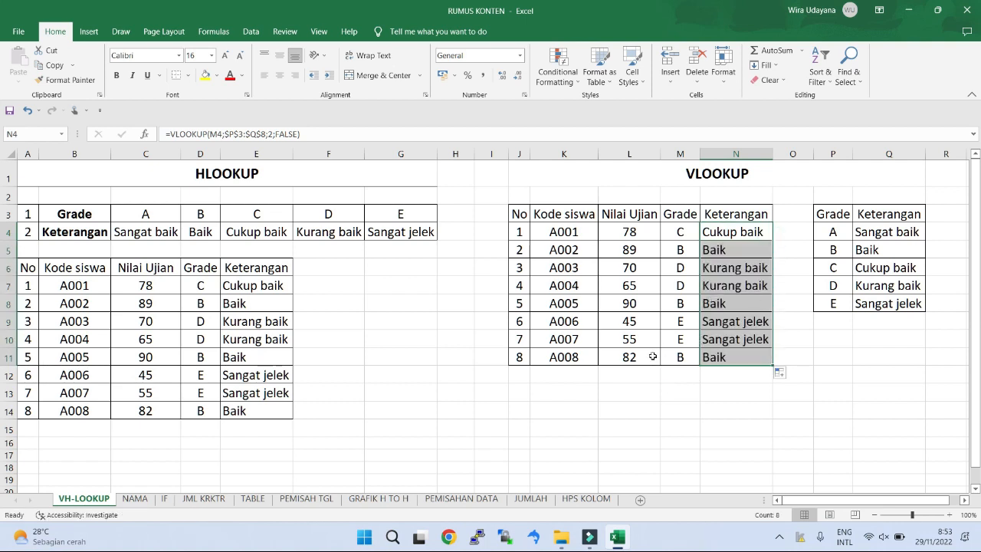
click(667, 383)
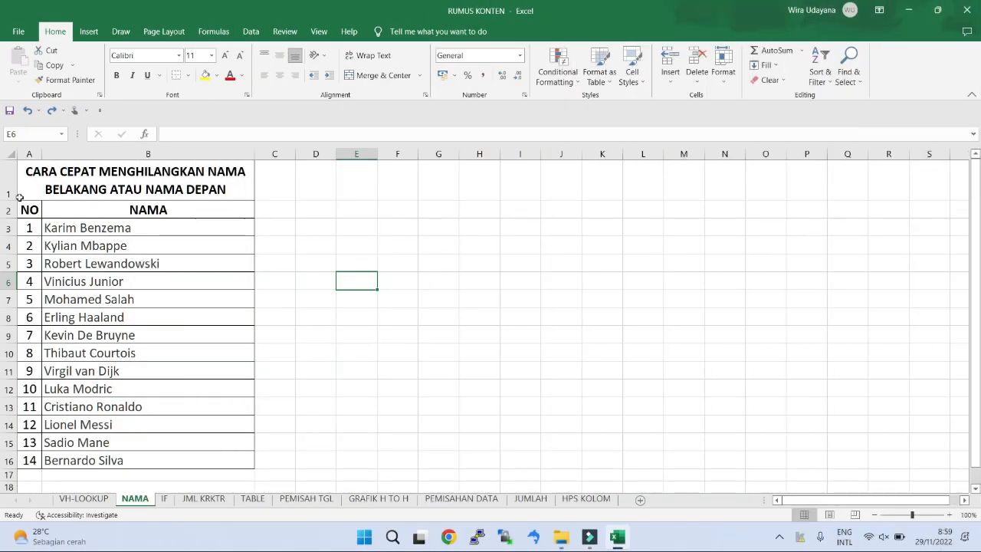
double_click(31, 175)
drag(25, 171, 233, 188)
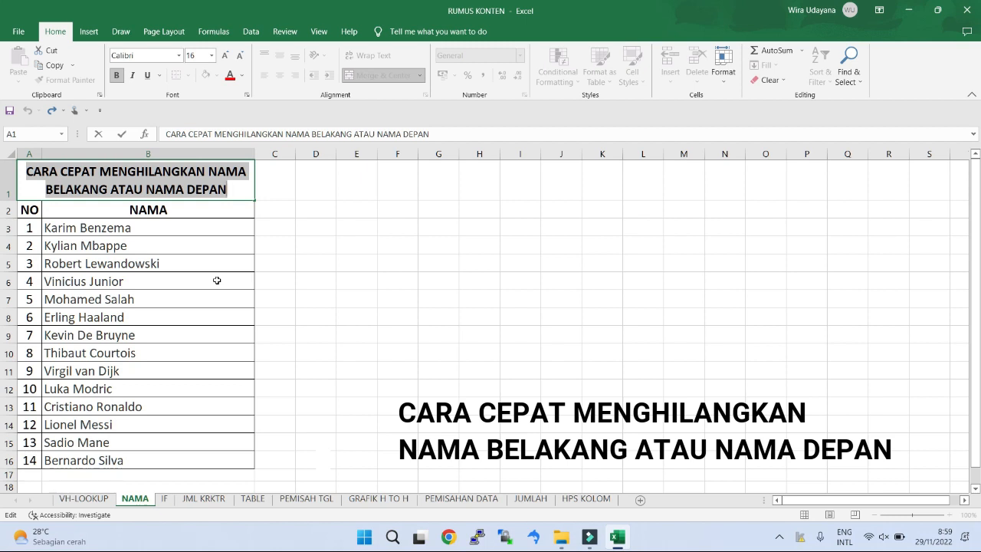
click(220, 230)
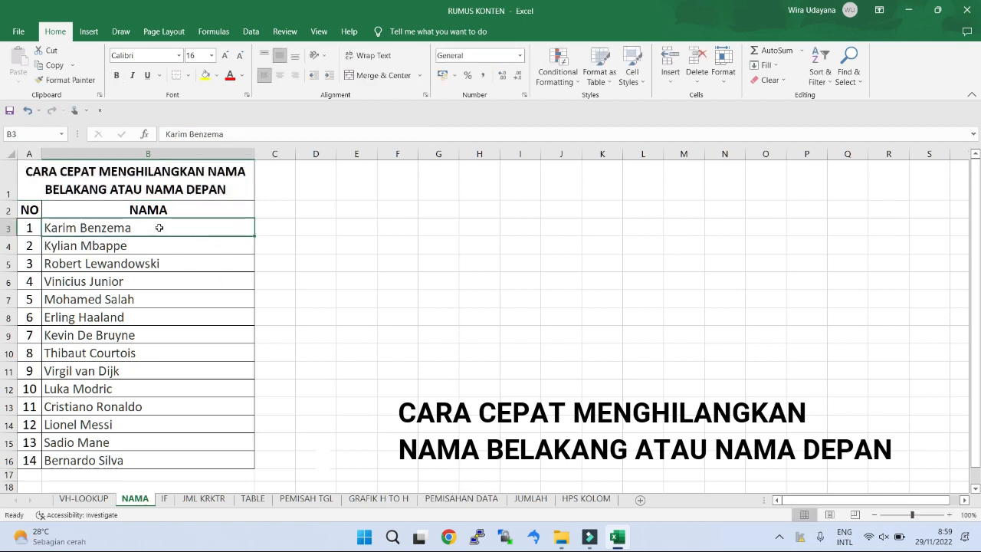
Step: Remove the last names in B3:B16 by replacing every space followed by * with nothing
drag(158, 228, 173, 455)
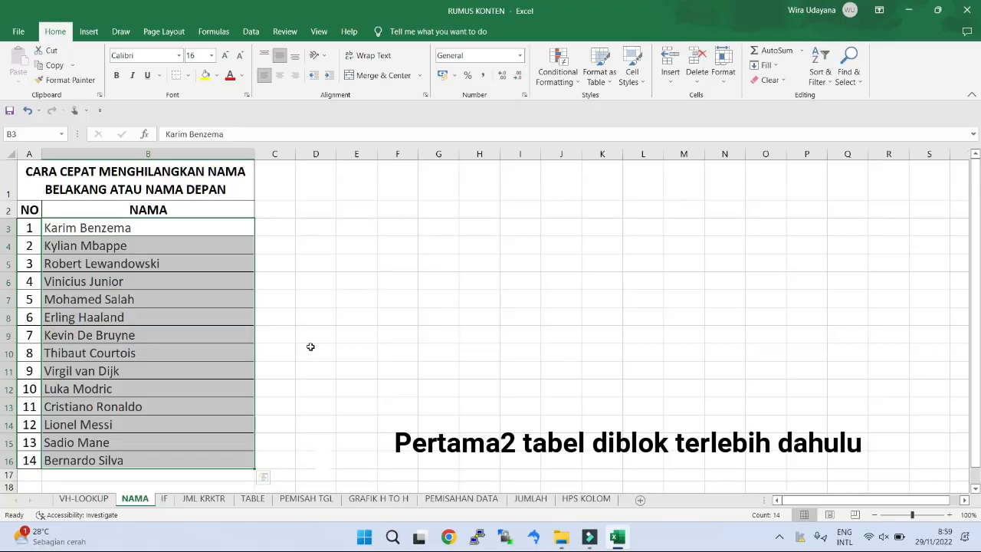
key(ctrl+f)
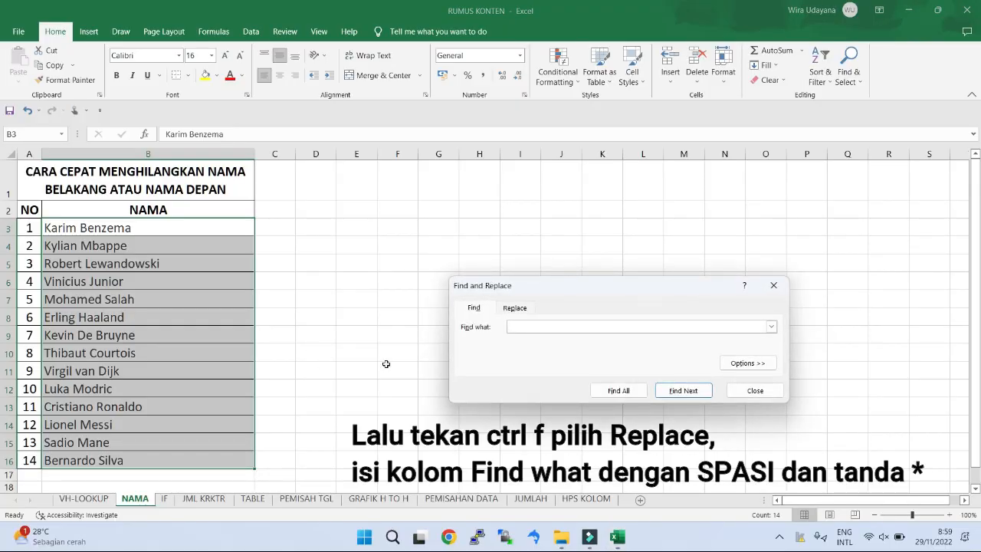
click(515, 308)
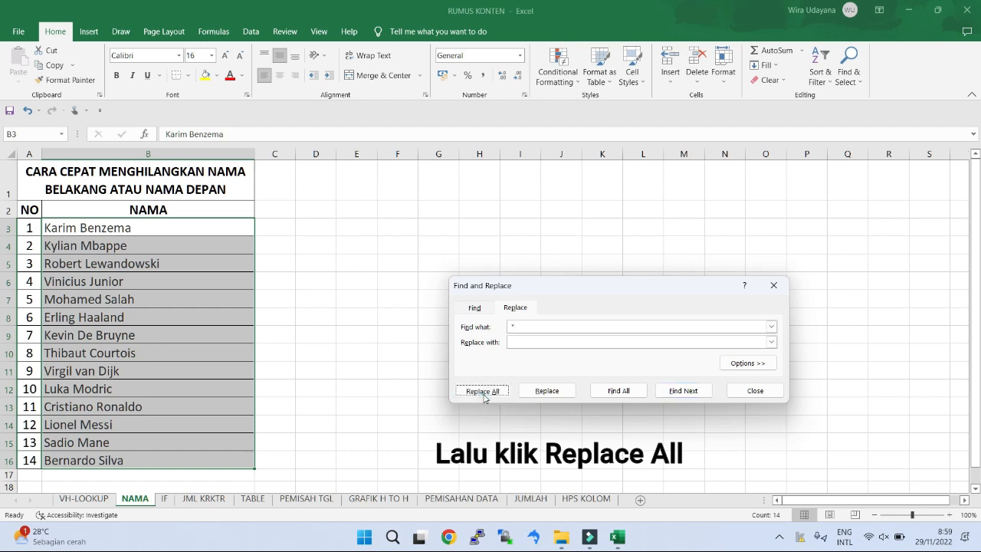
click(483, 396)
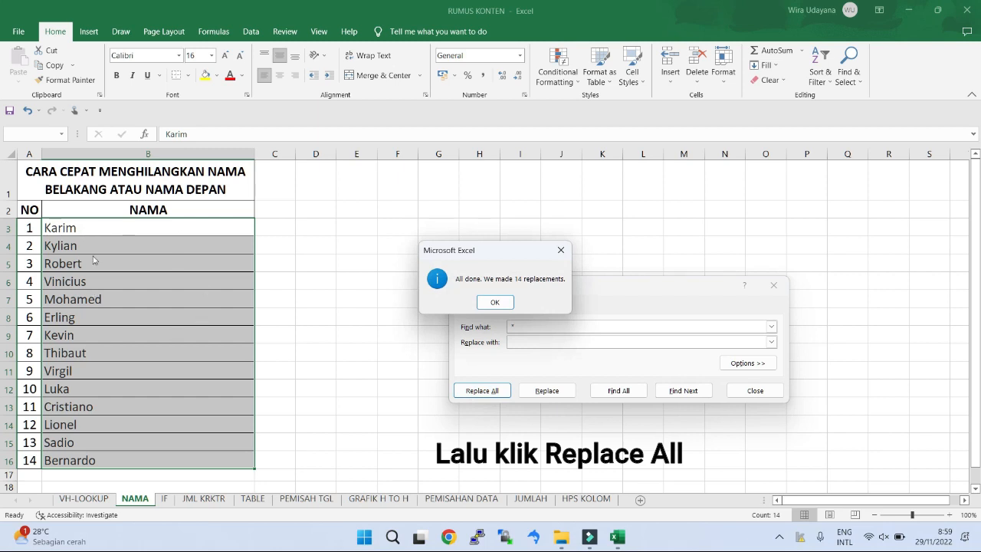
click(494, 302)
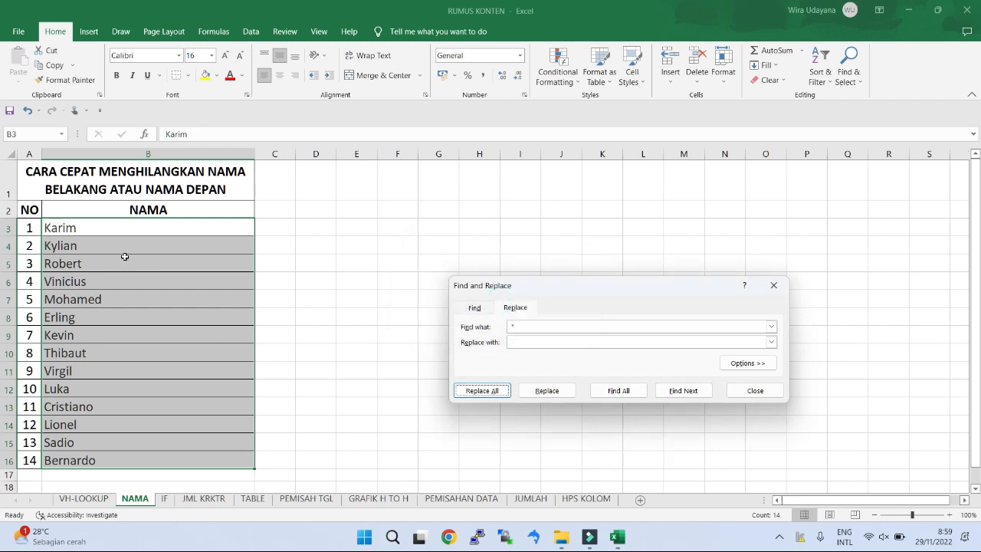
Step: Undo the replacement that removed the last names in the NAMA column
click(124, 257)
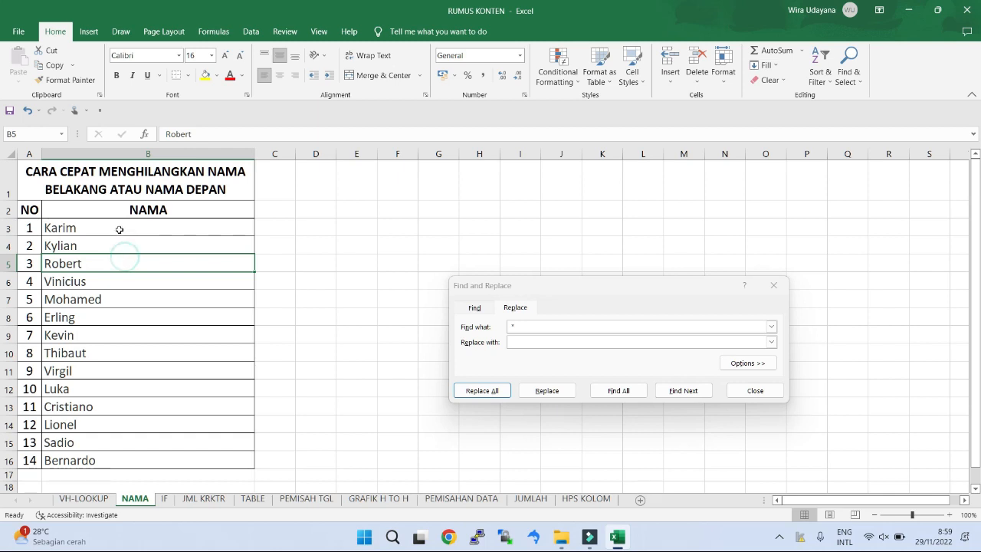
drag(120, 227, 130, 460)
click(298, 382)
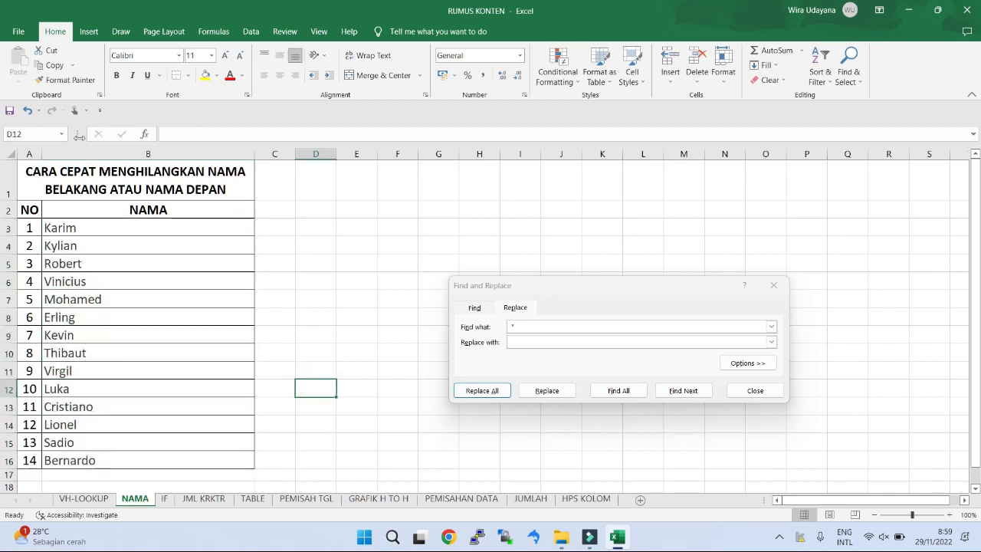
click(27, 111)
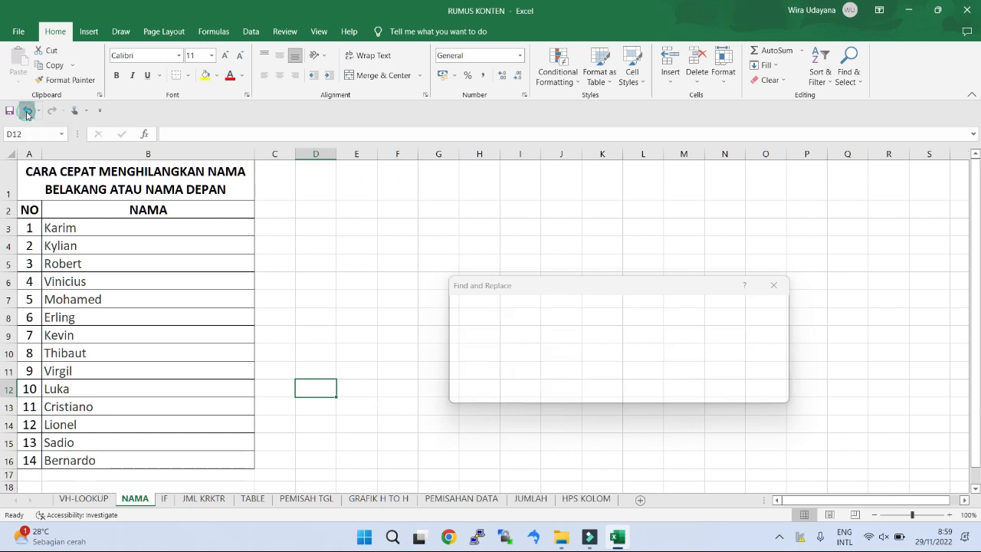
Step: Remove the first names in B3:B16 by replacing every * followed by a space with nothing, and close Find and Replace
click(154, 276)
drag(149, 226, 173, 460)
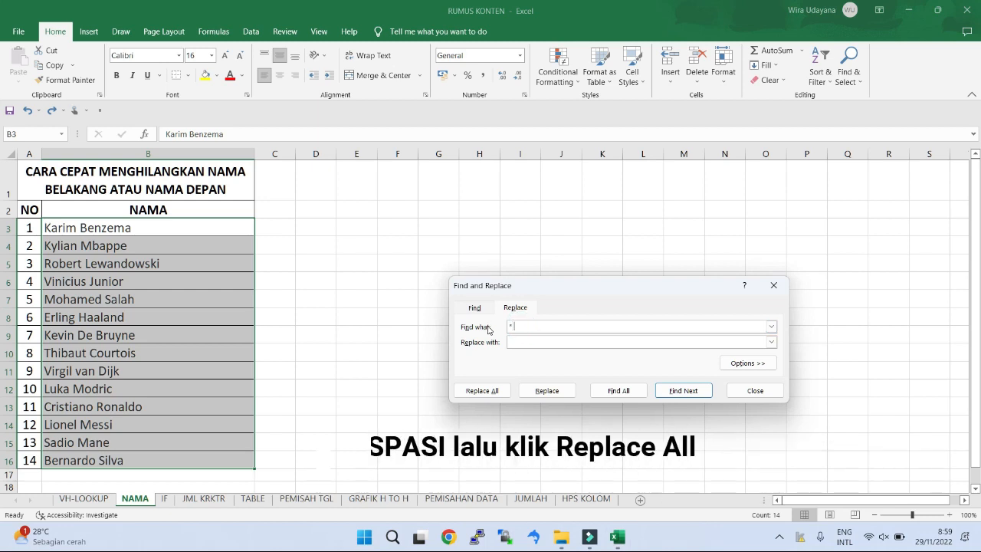
click(483, 392)
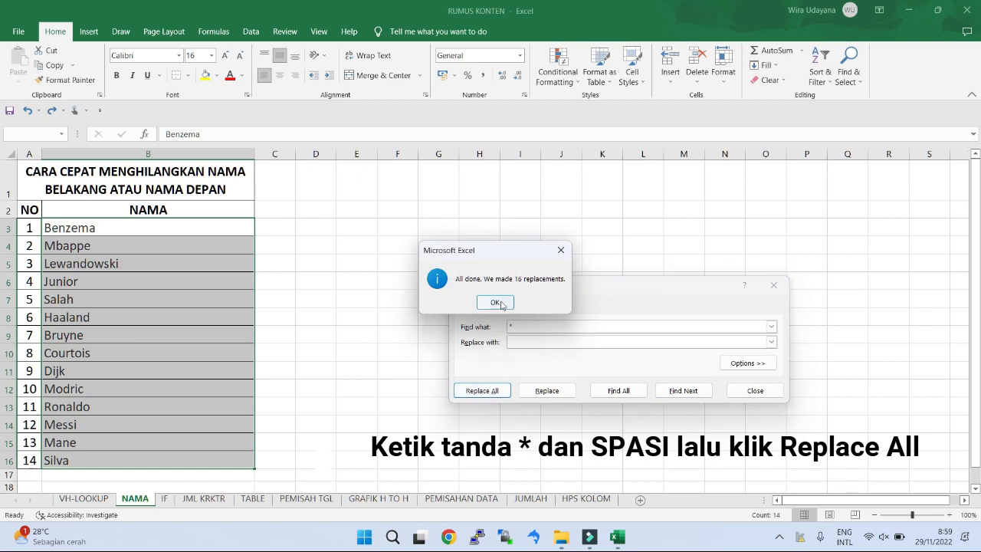
click(498, 304)
click(178, 310)
drag(148, 227, 156, 458)
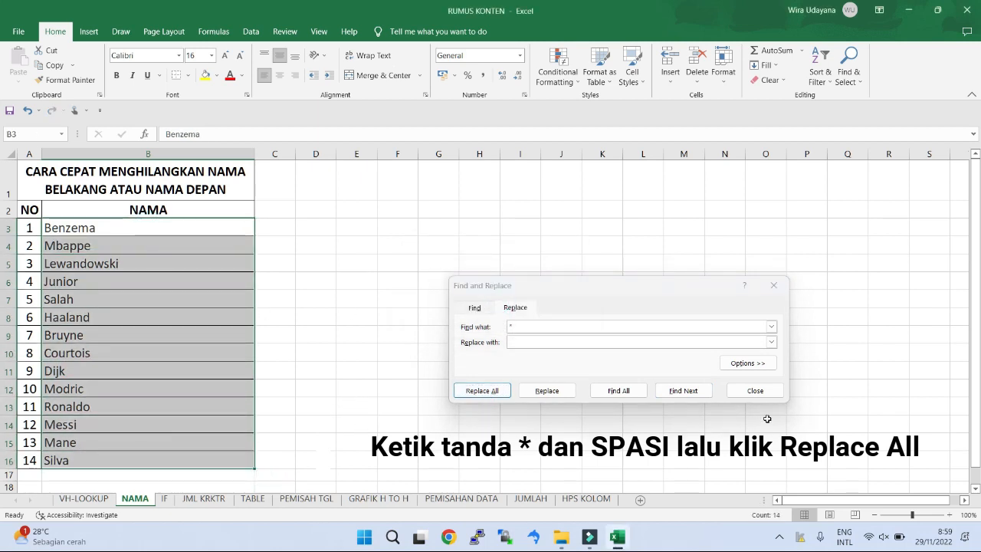
click(775, 391)
click(462, 394)
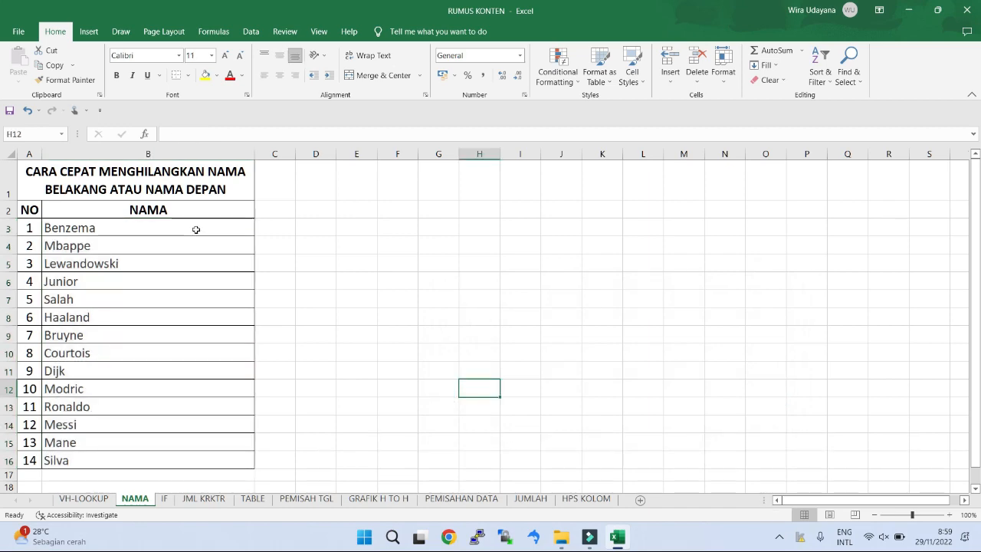
drag(195, 228, 194, 450)
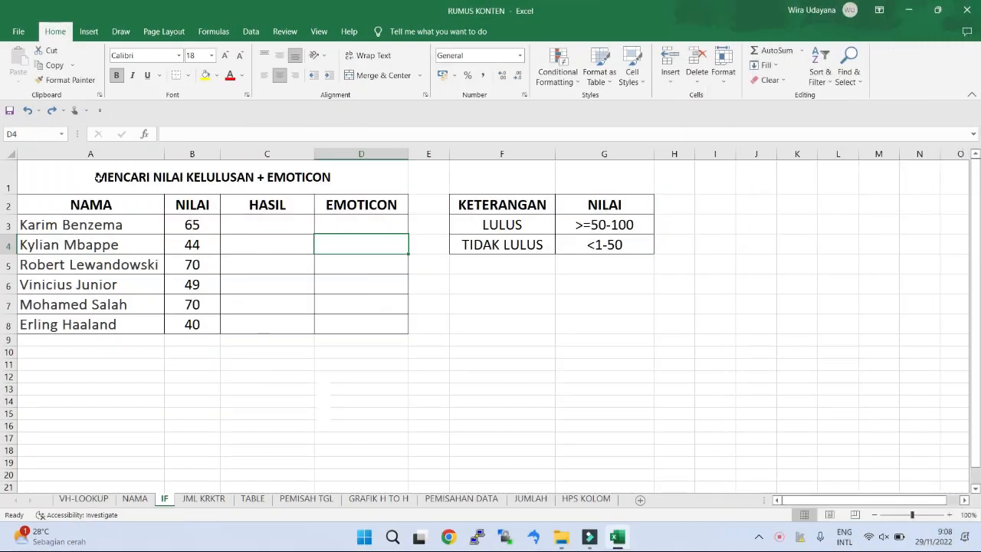
double_click(98, 177)
drag(98, 177, 331, 177)
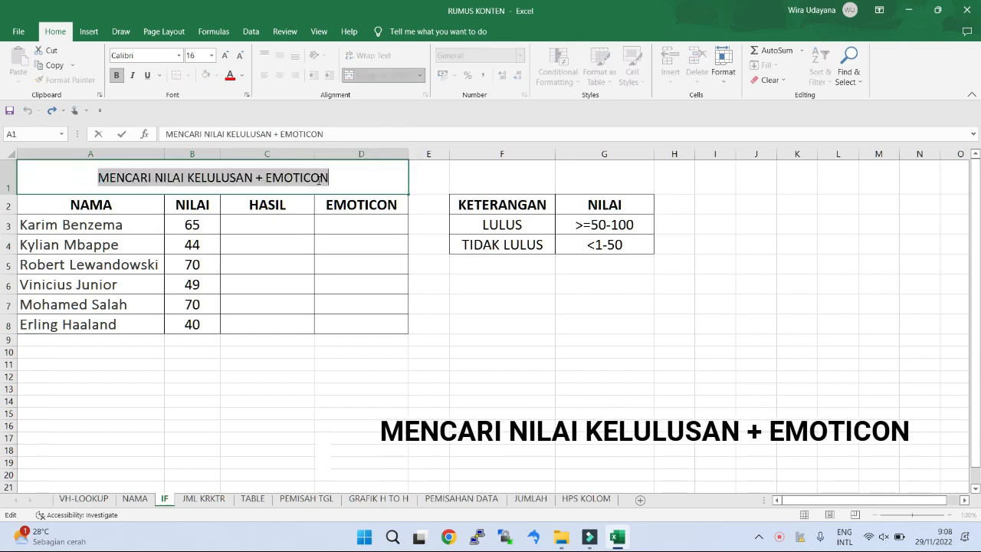
key(Escape)
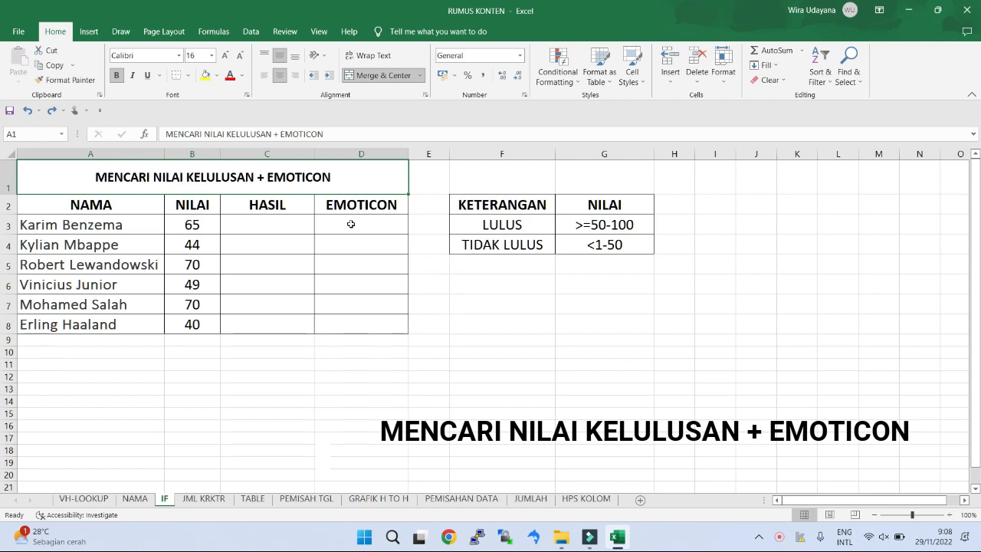
Step: Examine the HASIL and EMOTICON columns, the NILAI scores in B3:B8, and the pass criteria in F3:G4
click(292, 207)
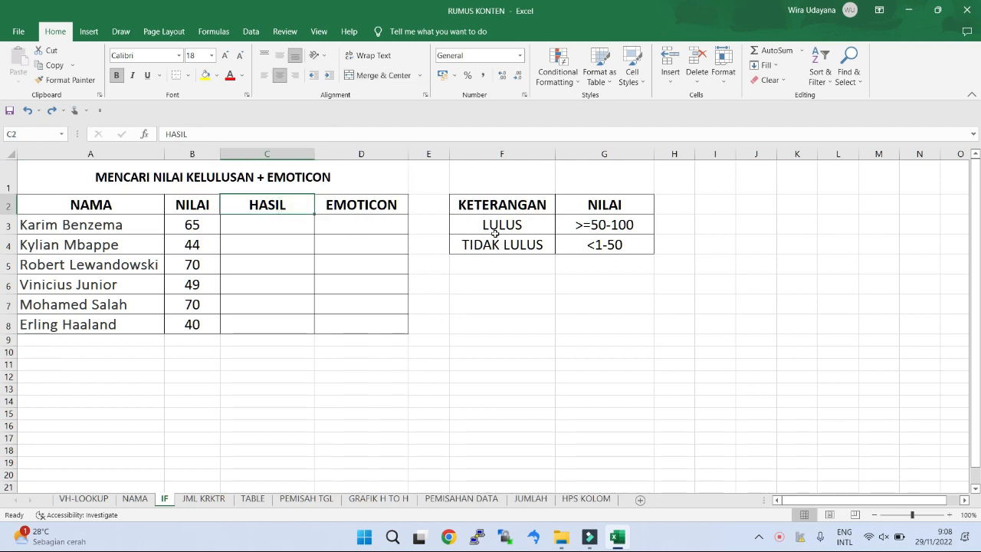
click(521, 224)
click(526, 245)
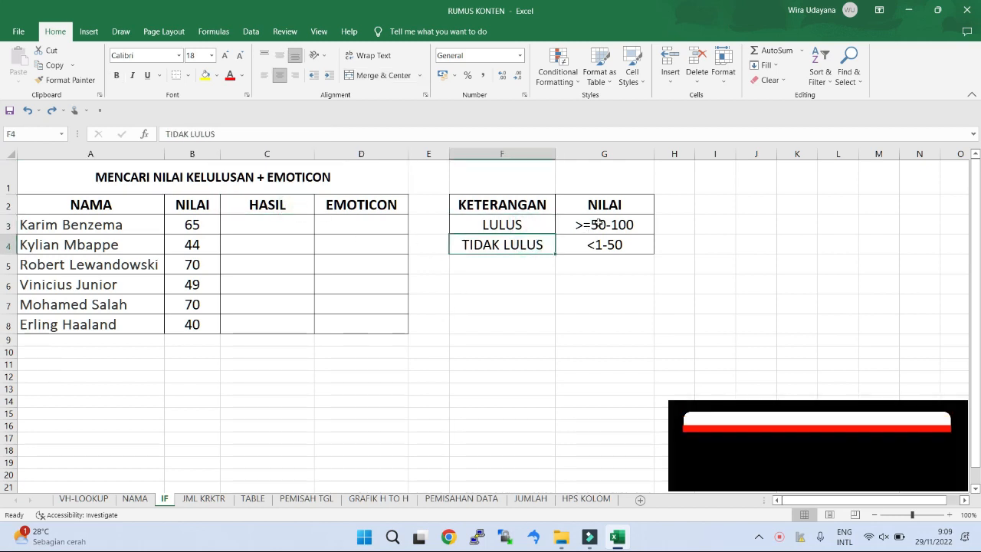
click(600, 224)
click(605, 245)
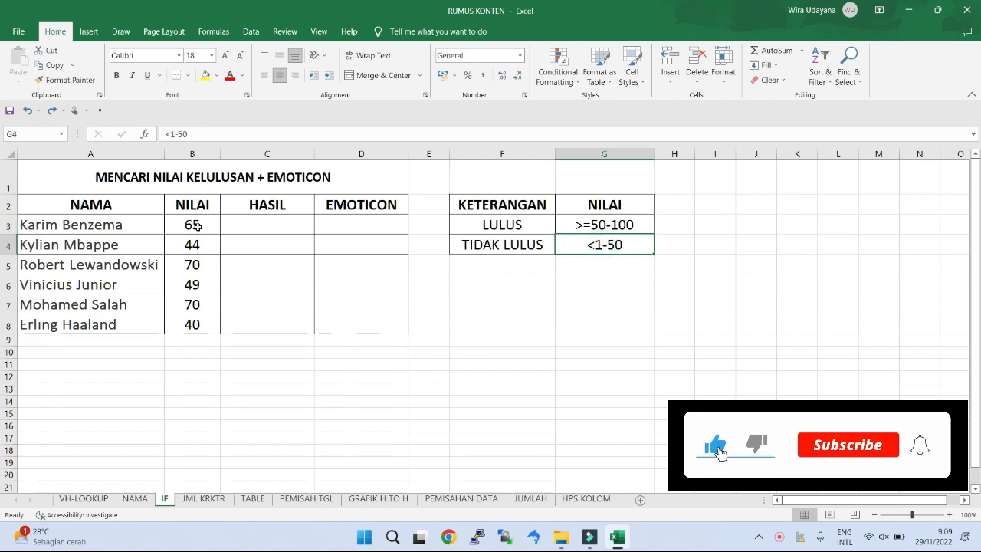
drag(193, 224, 192, 324)
click(368, 282)
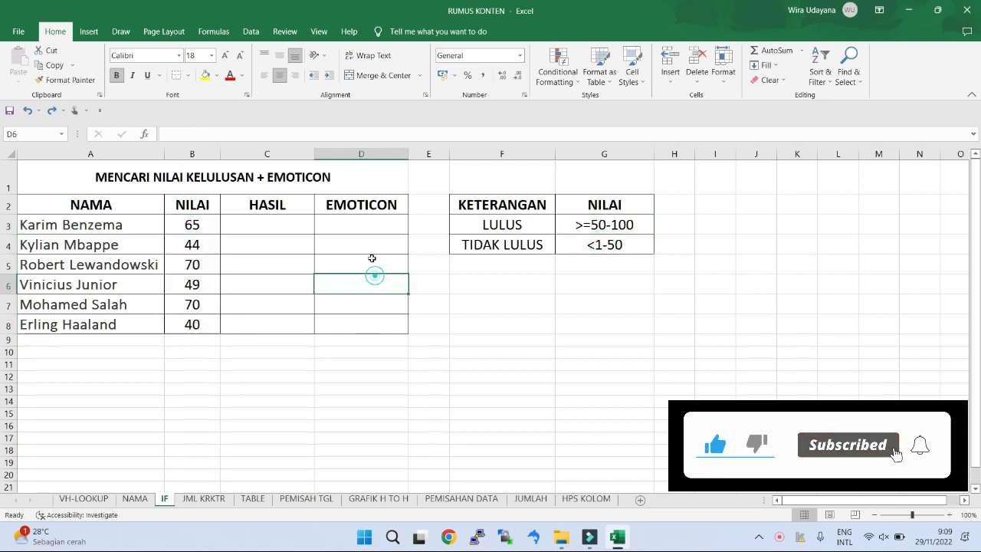
click(350, 201)
double_click(327, 203)
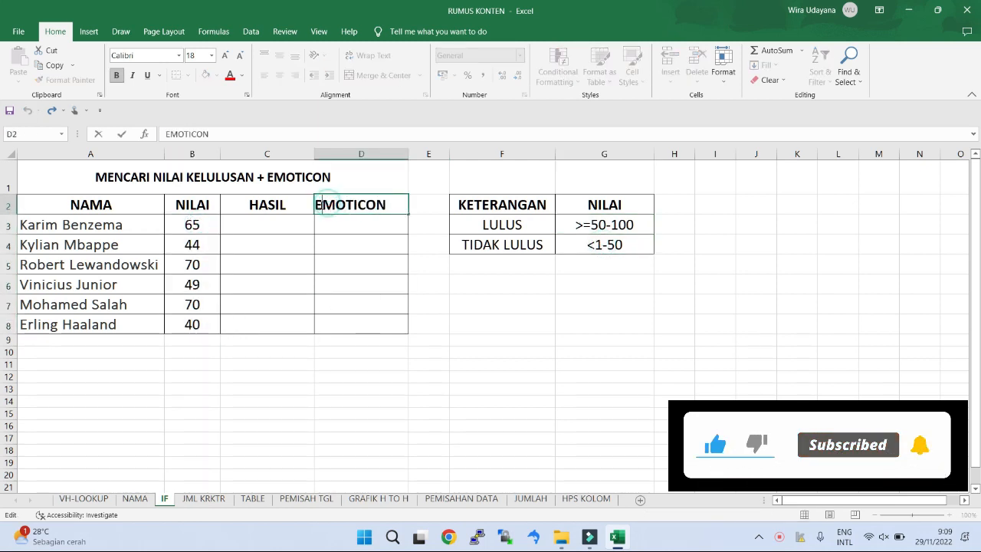
drag(315, 203, 387, 203)
click(438, 261)
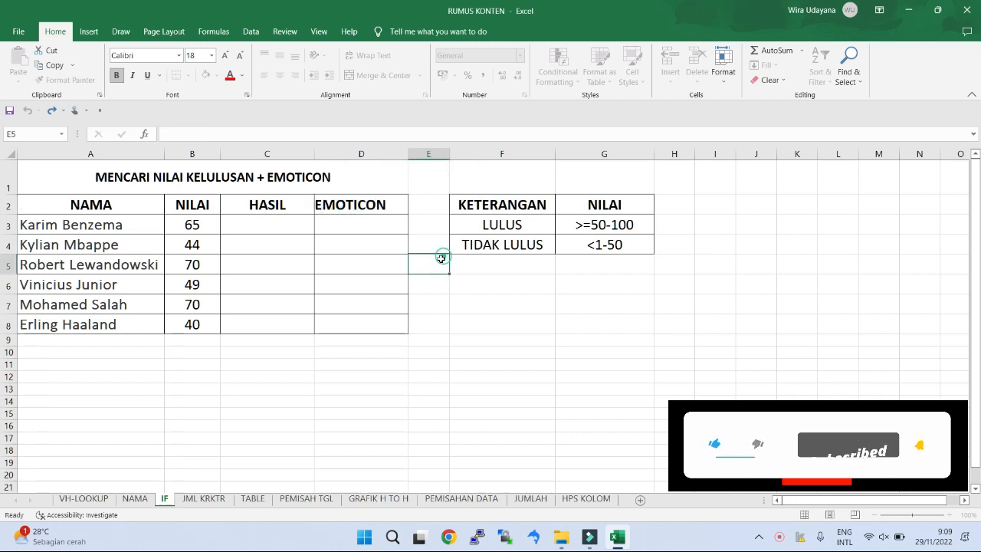
Step: Begin an IF formula in C3 that returns "LULUS" when B3>=50, using semicolons as separators
click(269, 226)
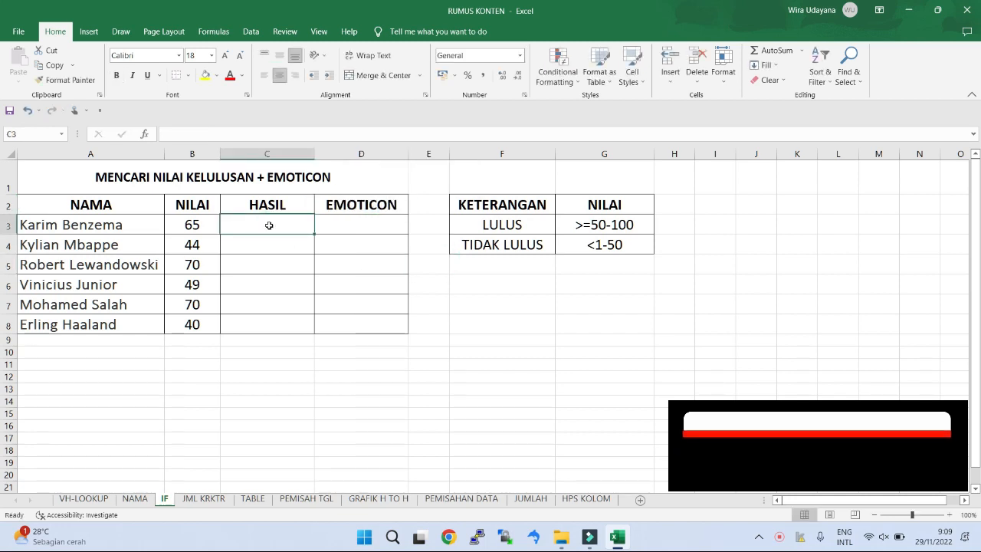
text(=IF)
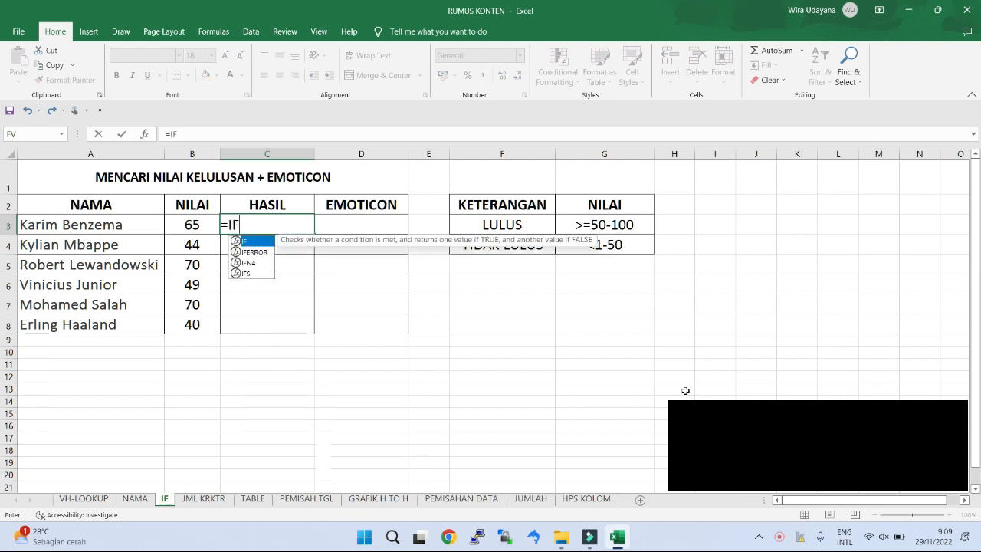
text(()
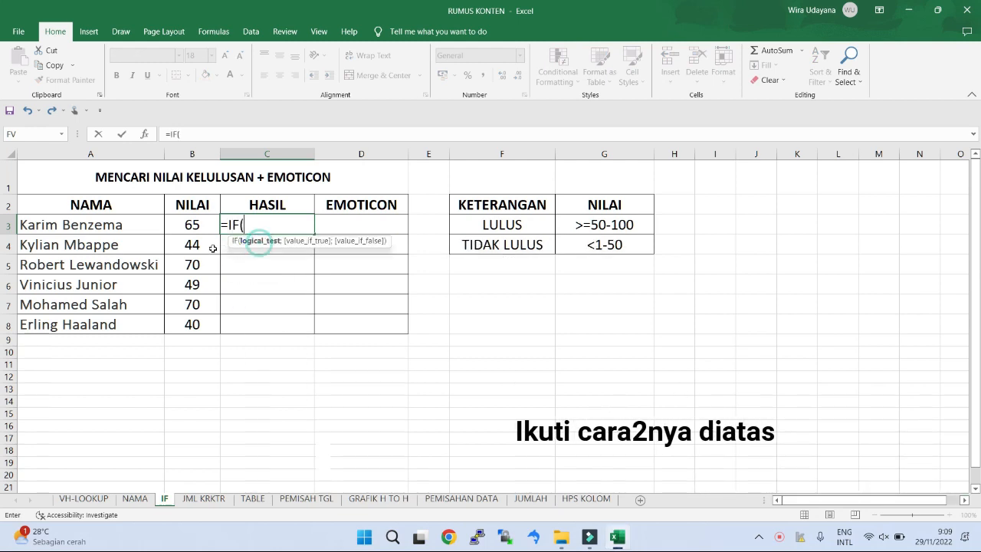
click(196, 228)
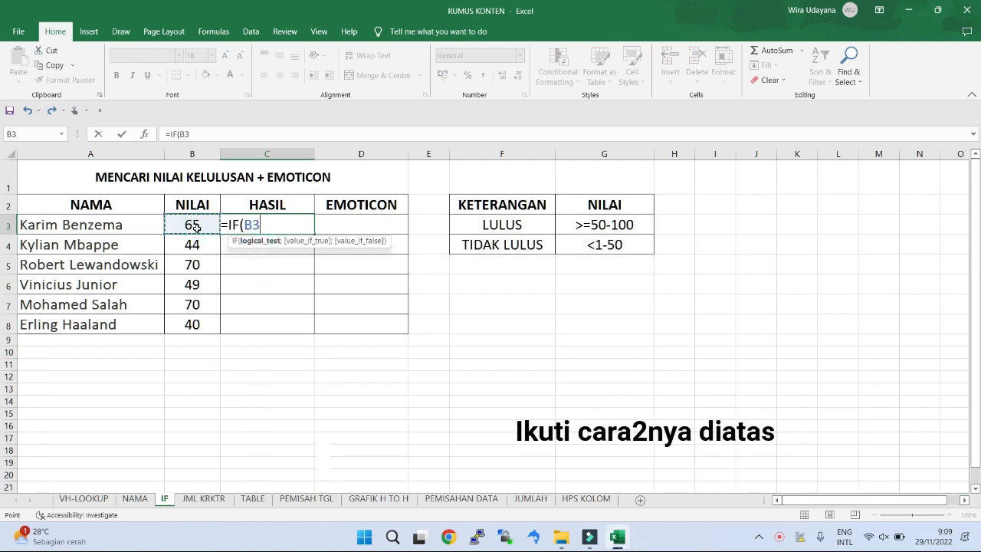
text(>=50)
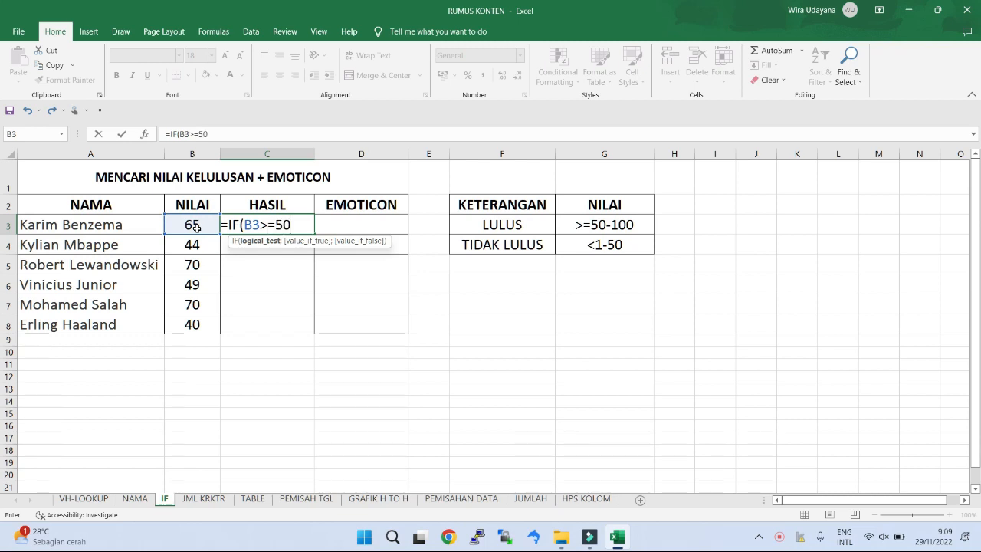
text(;)
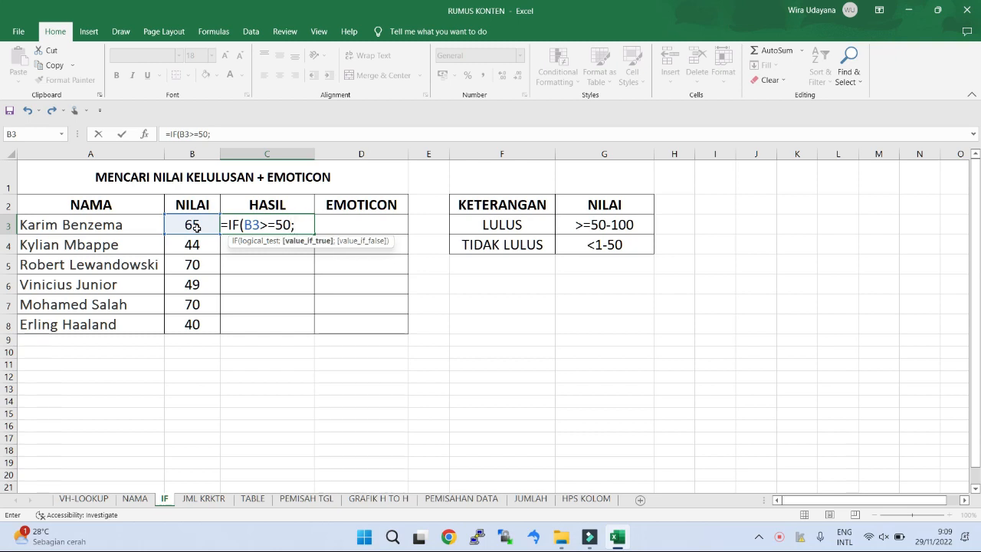
text("LULUS)
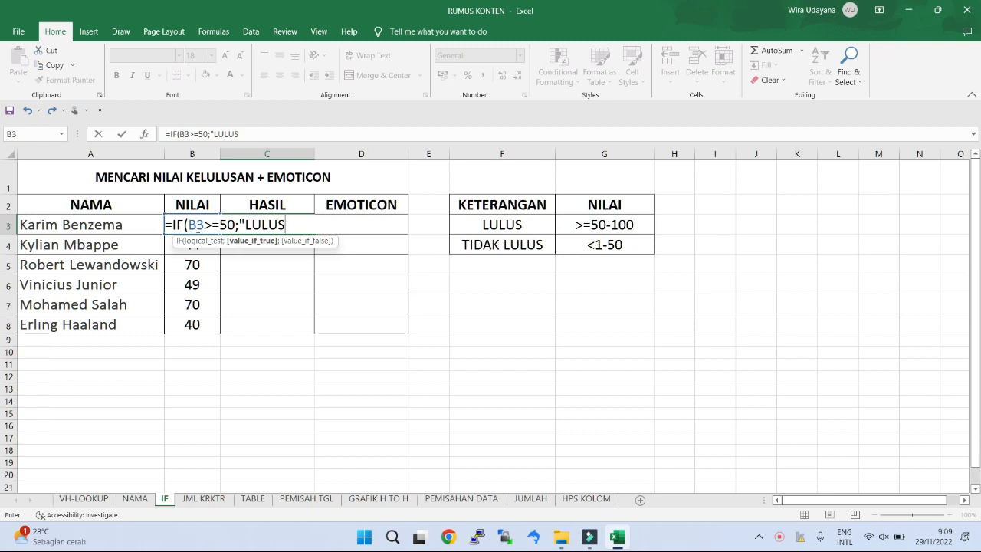
text(";)
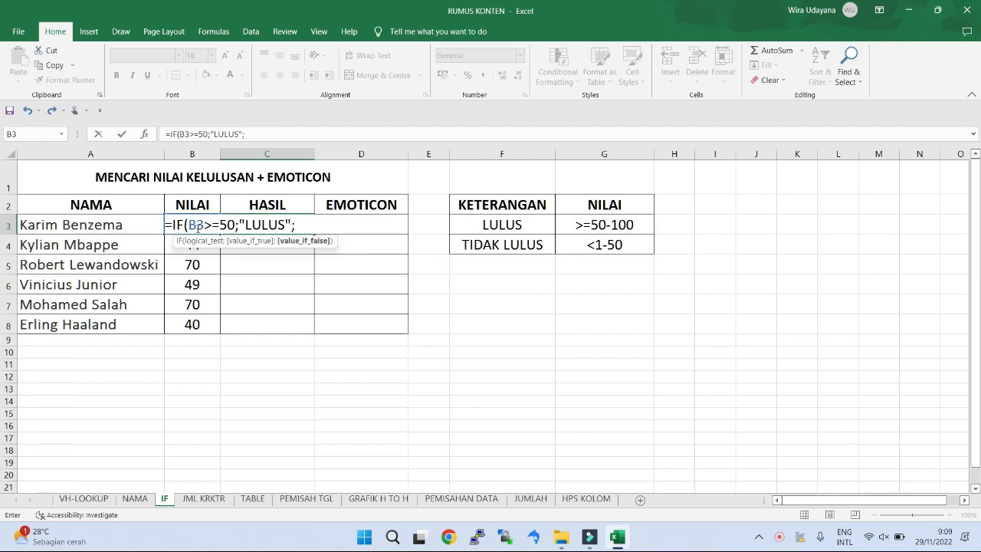
text(IF)
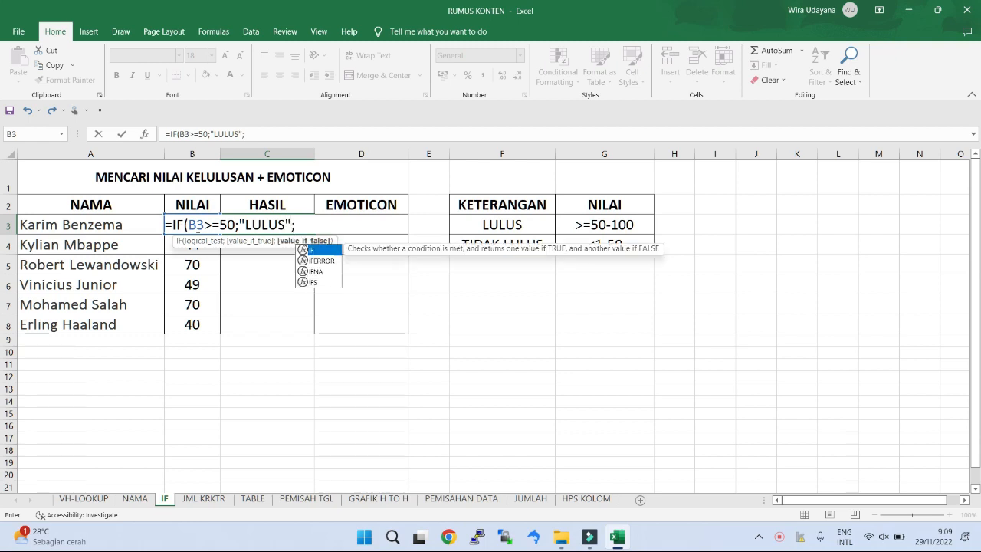
Step: Complete the C3 formula with the nested condition IF(B3<50;"TIDAK LULUS") and enter it
double_click(320, 251)
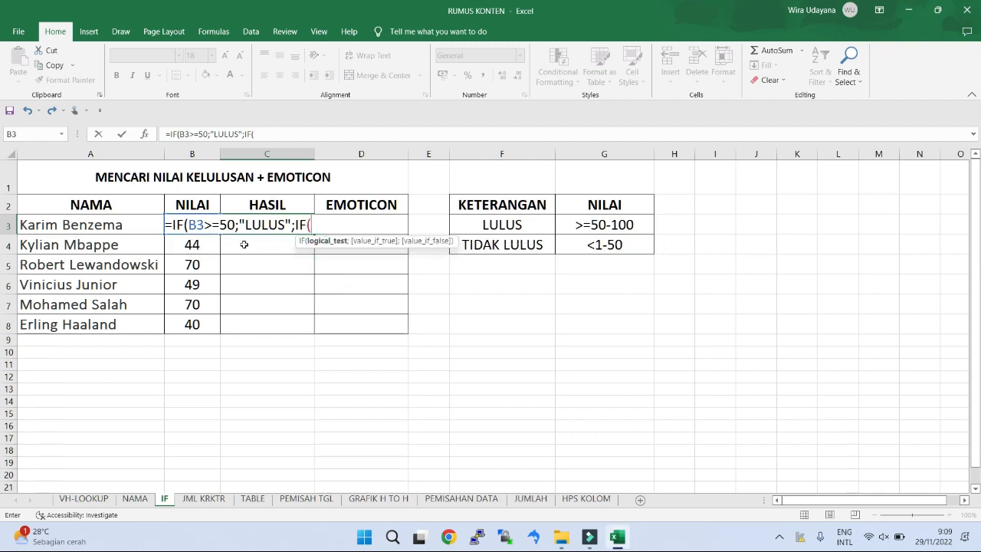
text(B3<50;)
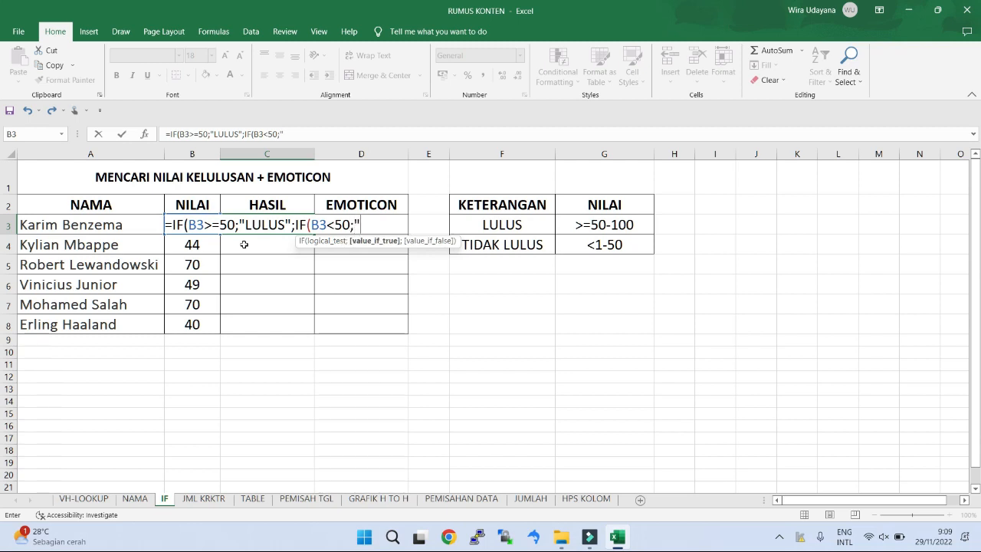
text("TIDAK)
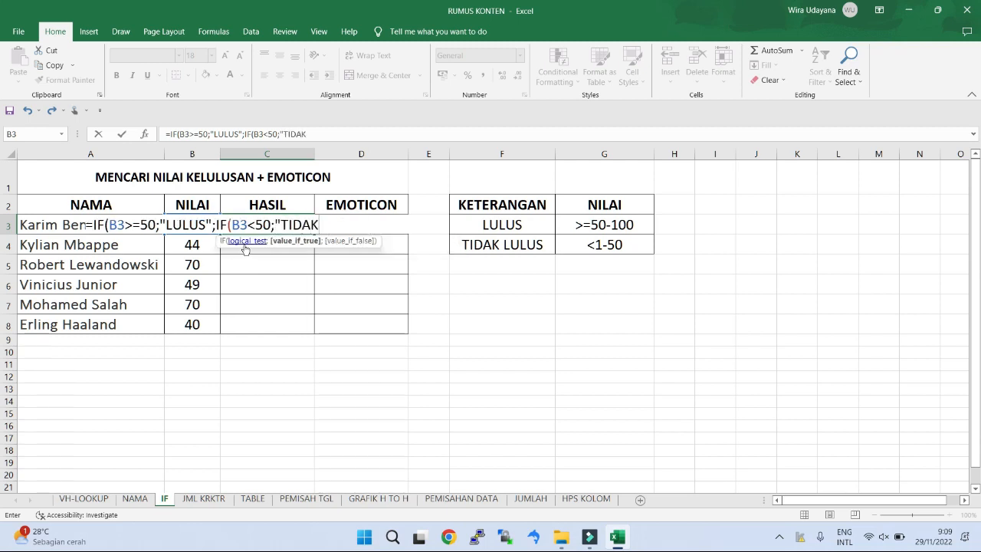
text( LULUS)
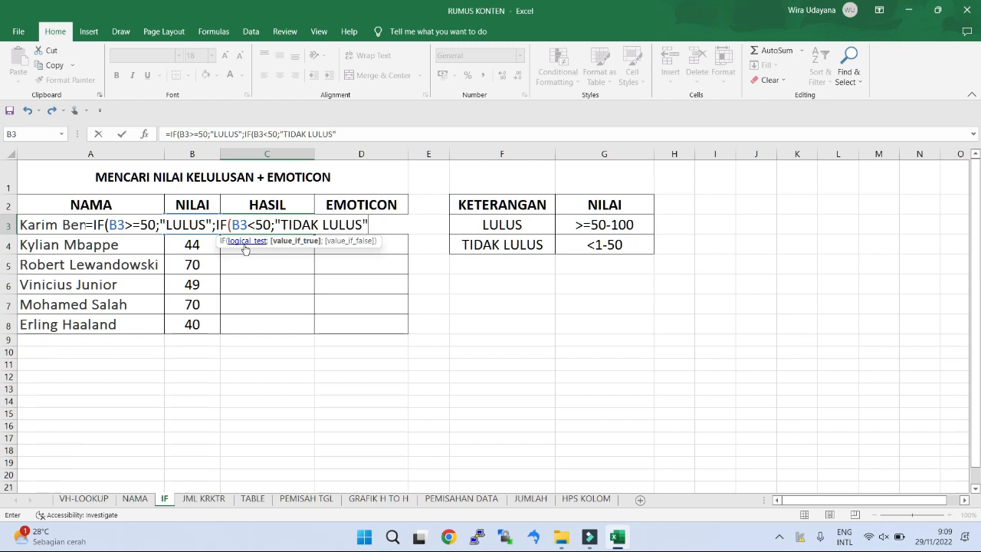
text(")))
key(Return)
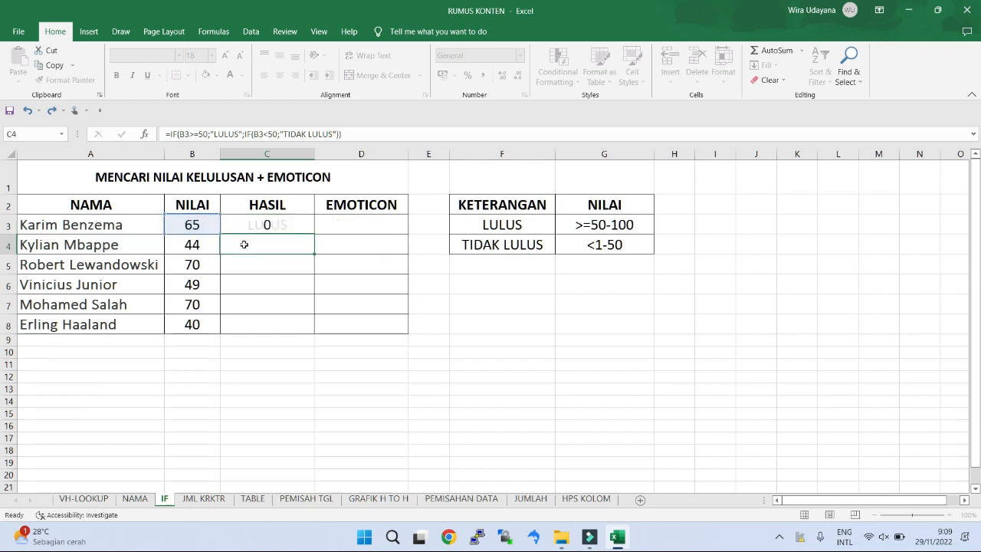
Step: Check the C3 result against the LULUS criterion and fill its IF formula down through C8
click(261, 226)
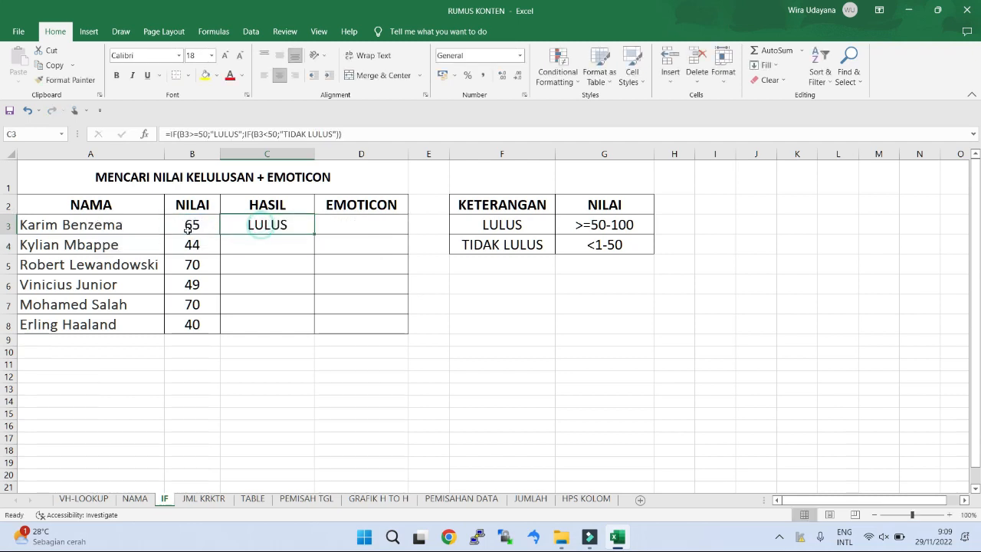
click(188, 225)
click(563, 228)
click(512, 227)
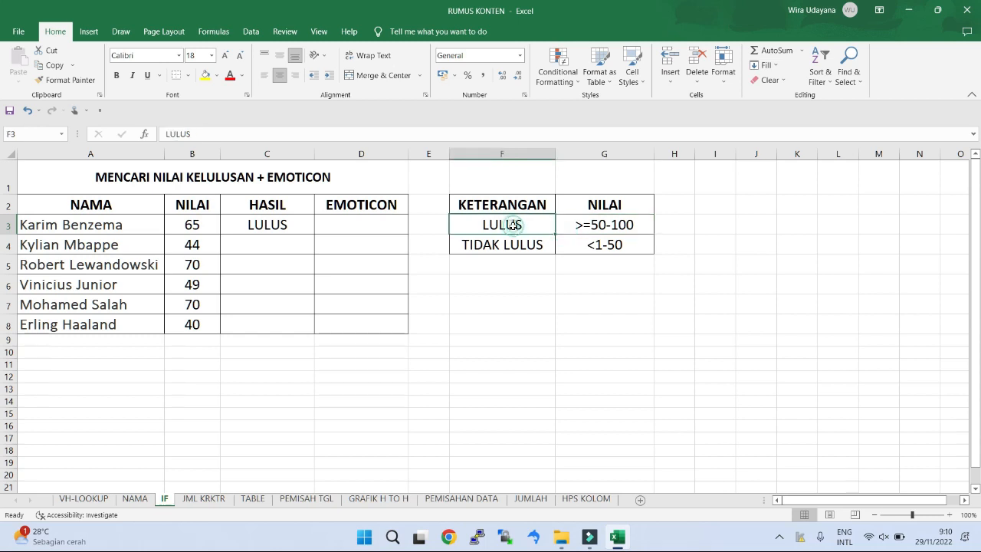
click(197, 226)
click(265, 225)
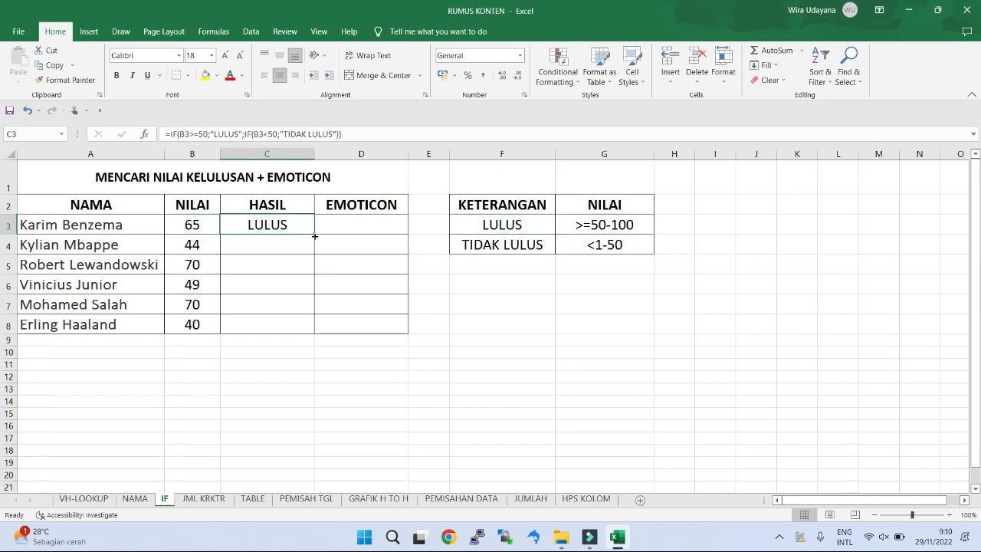
drag(313, 233, 311, 336)
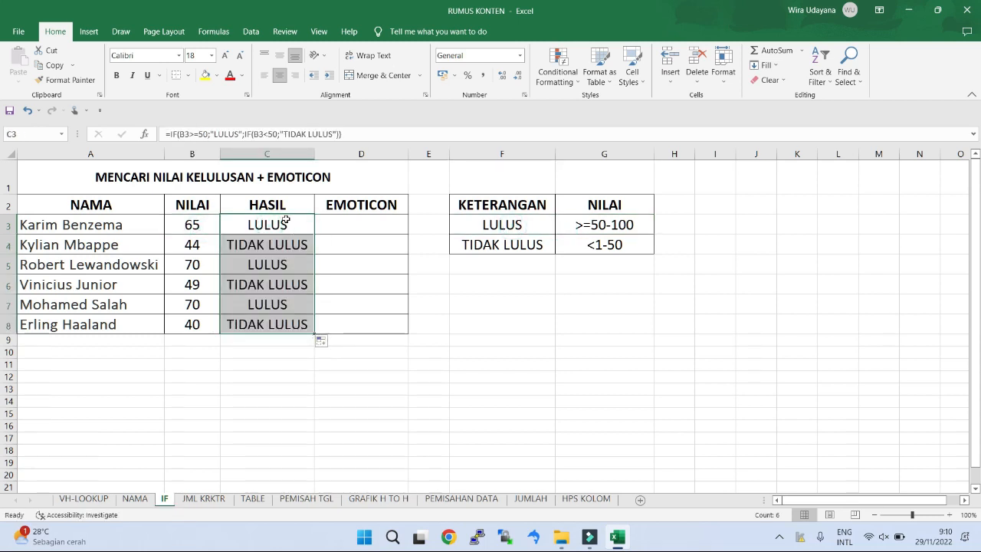
Step: Compare the score and result in row 8 with the TIDAK LULUS criterion, and review the EMOTICON column beside HASIL
click(192, 323)
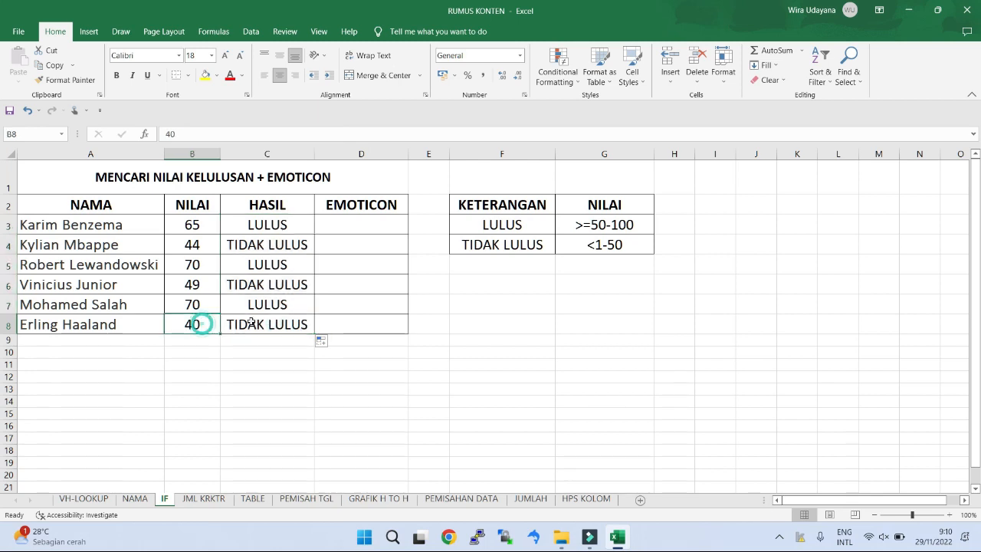
click(512, 246)
click(586, 246)
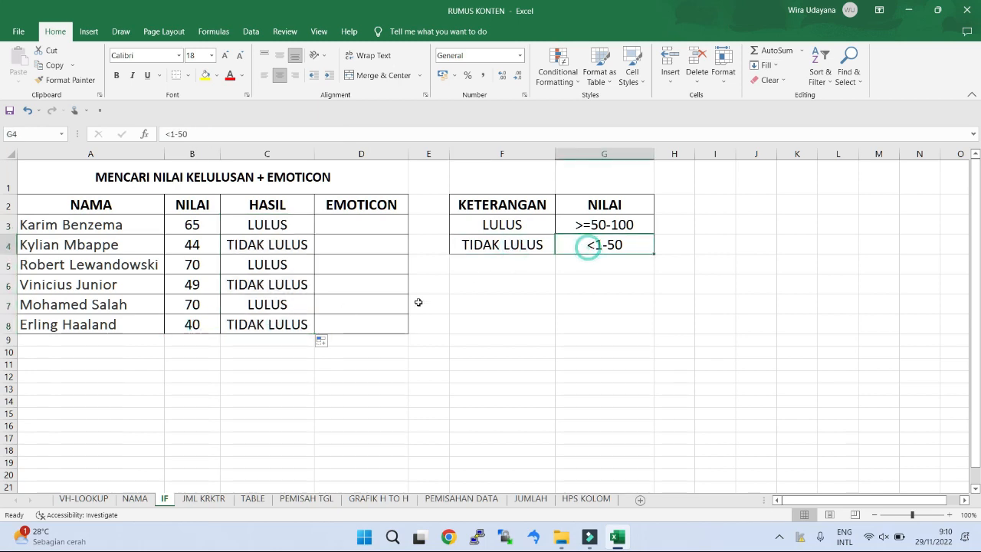
click(273, 325)
double_click(361, 203)
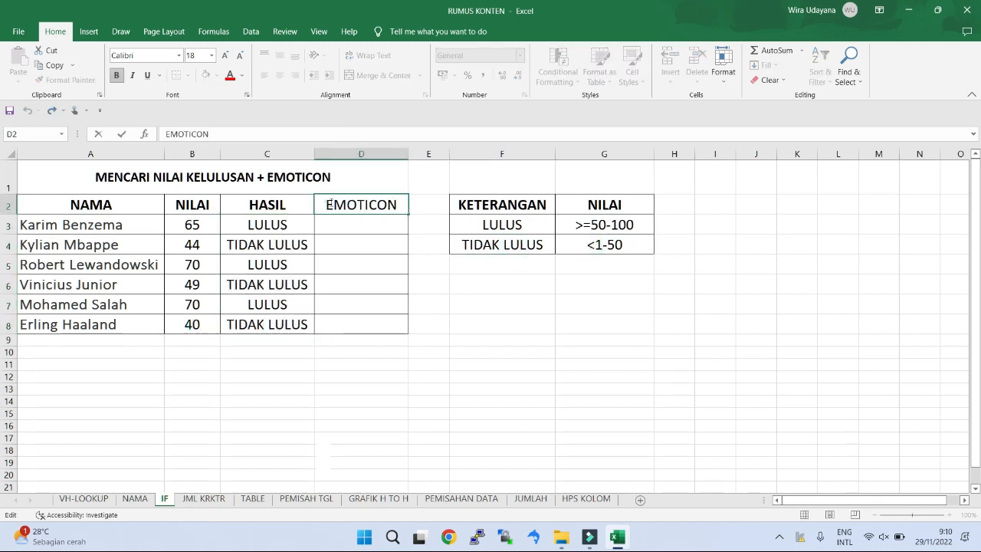
drag(329, 204, 401, 204)
click(395, 225)
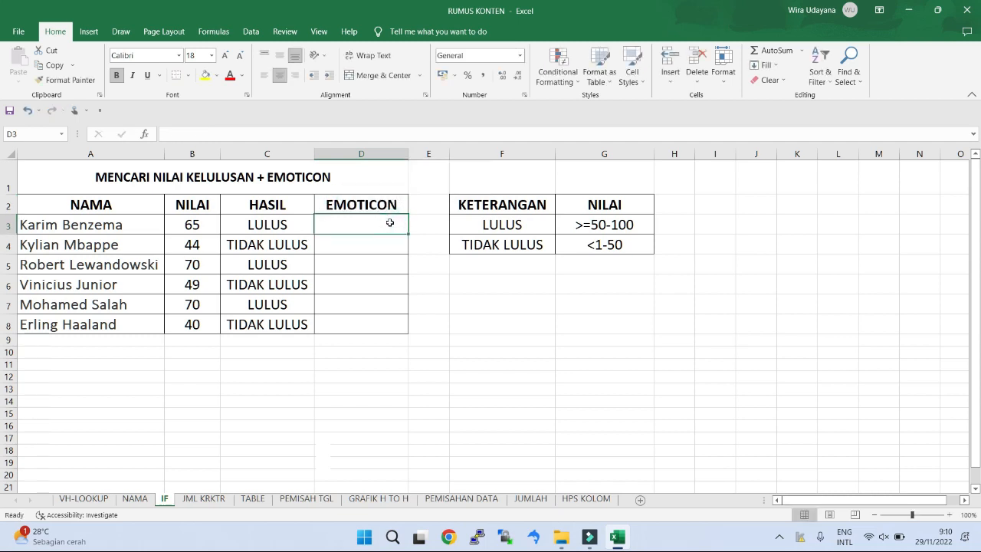
click(295, 226)
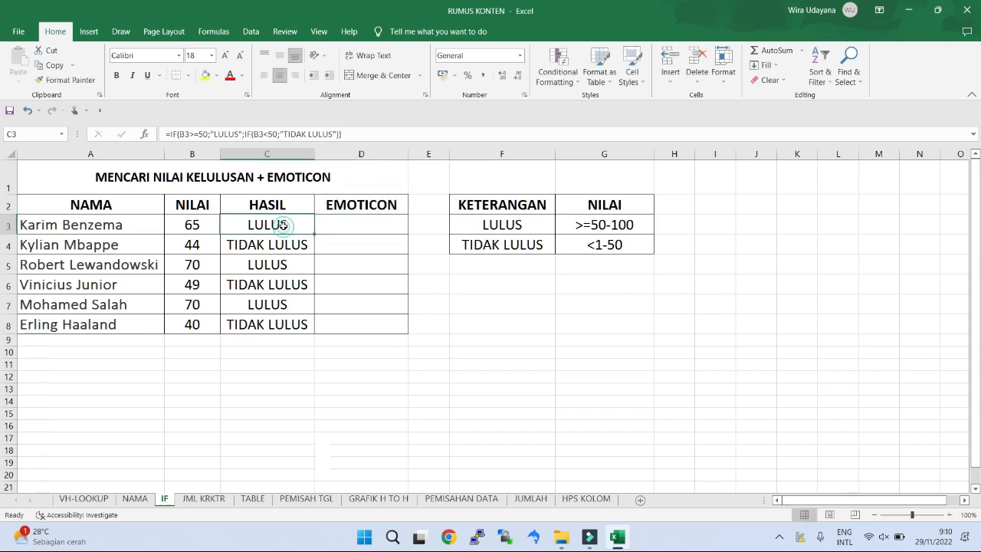
Step: Begin an IF formula in D3 that returns "J" when C3="LULUS", using semicolons as separators
click(368, 227)
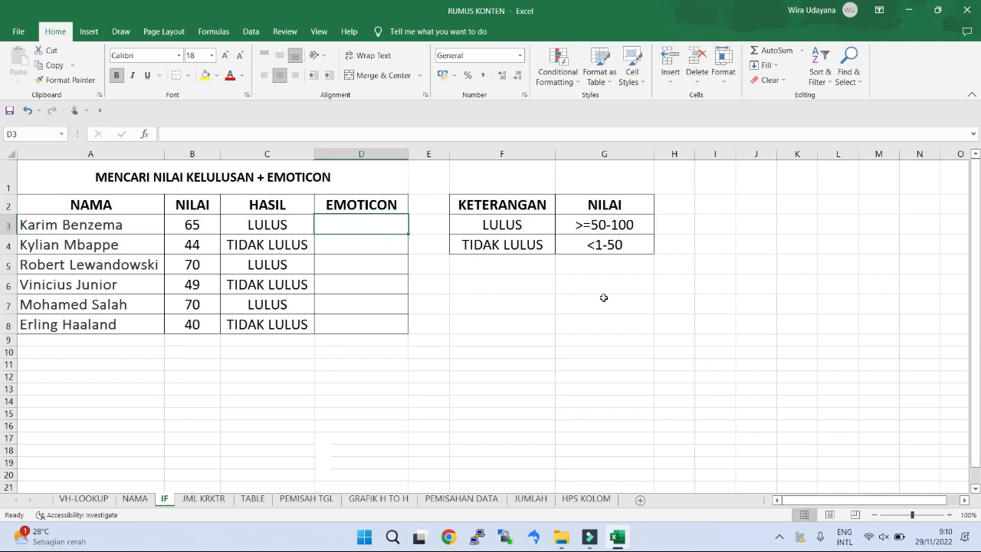
text(=IF)
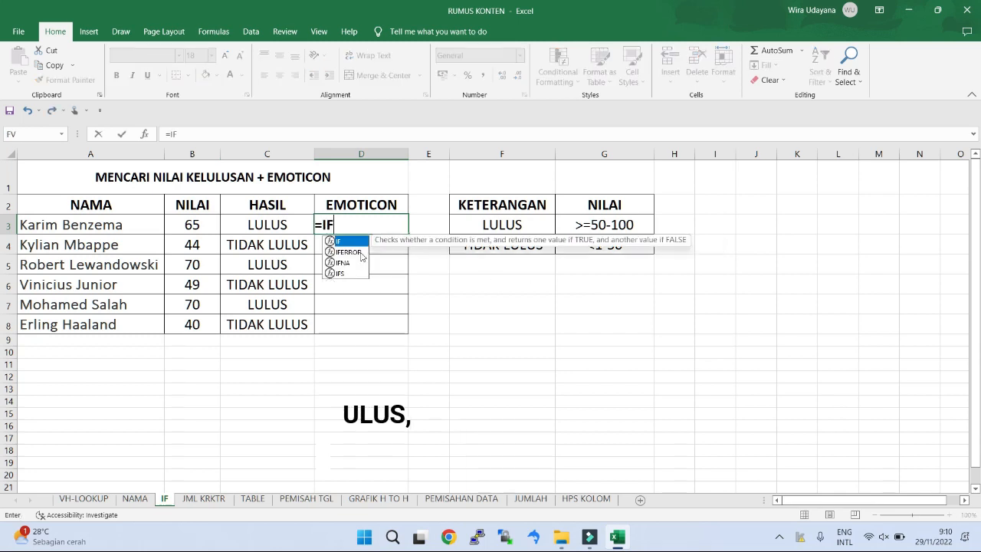
text(()
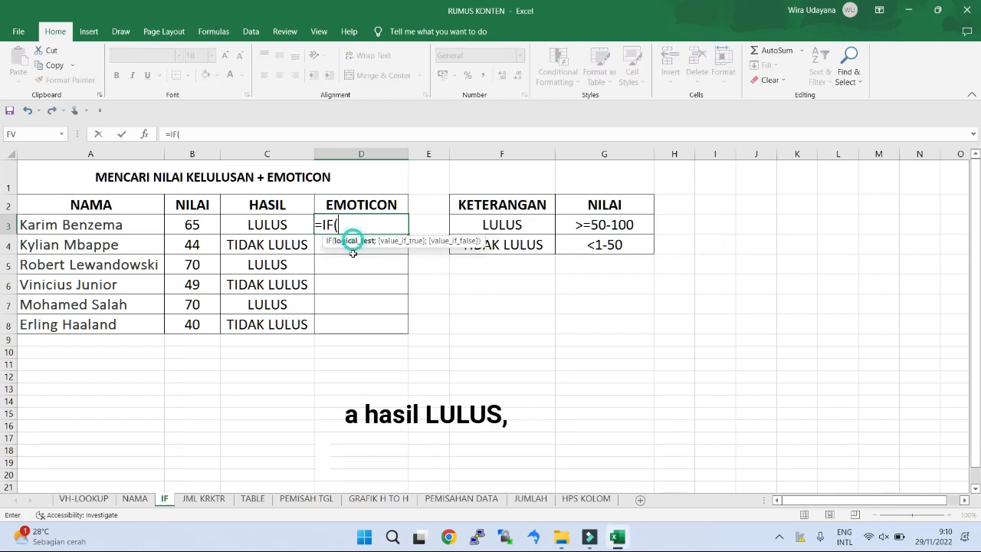
click(277, 224)
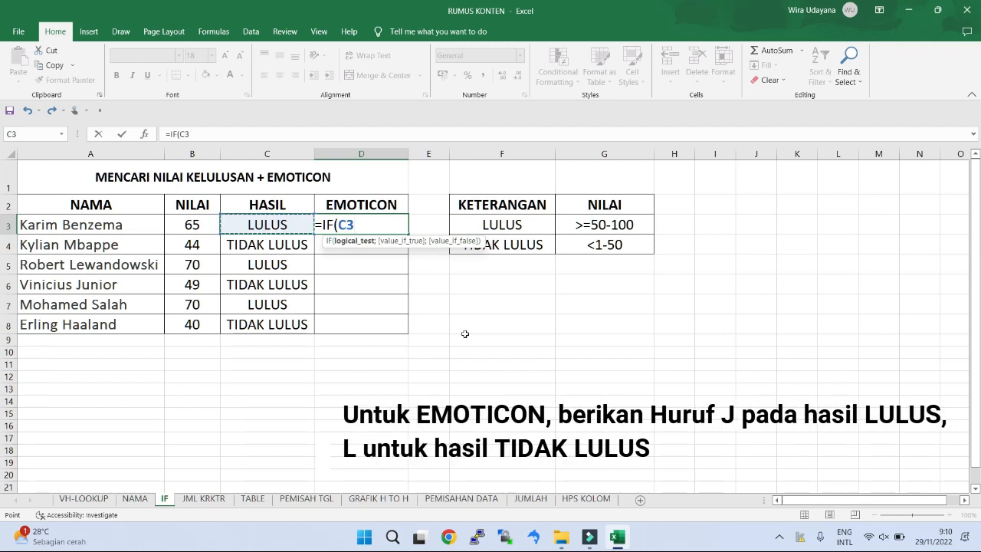
text(=)
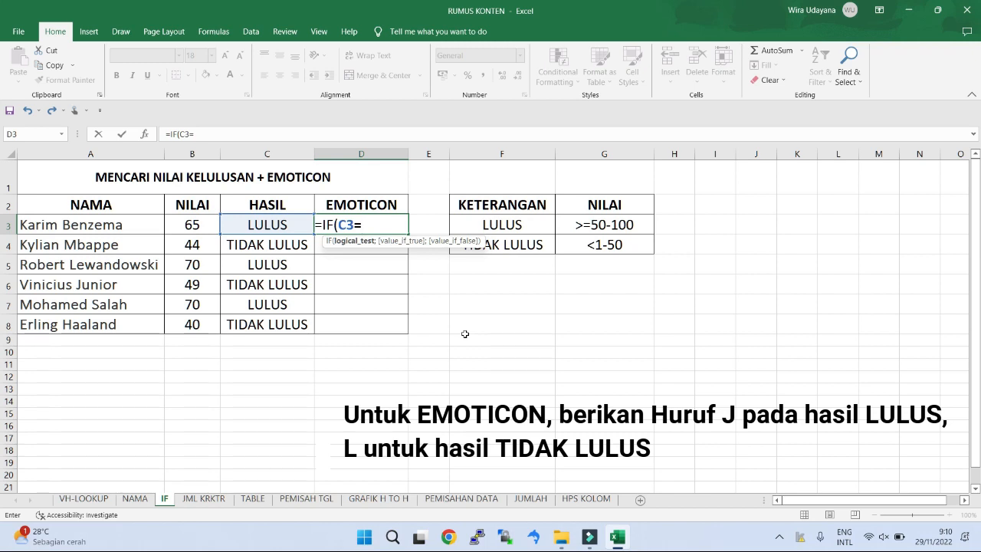
text("LULUS)
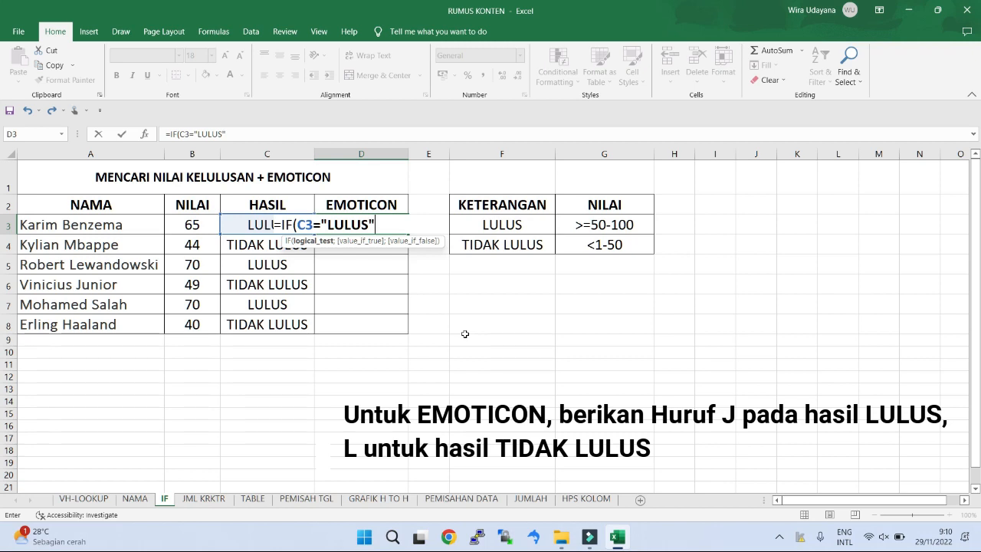
text(";"J)
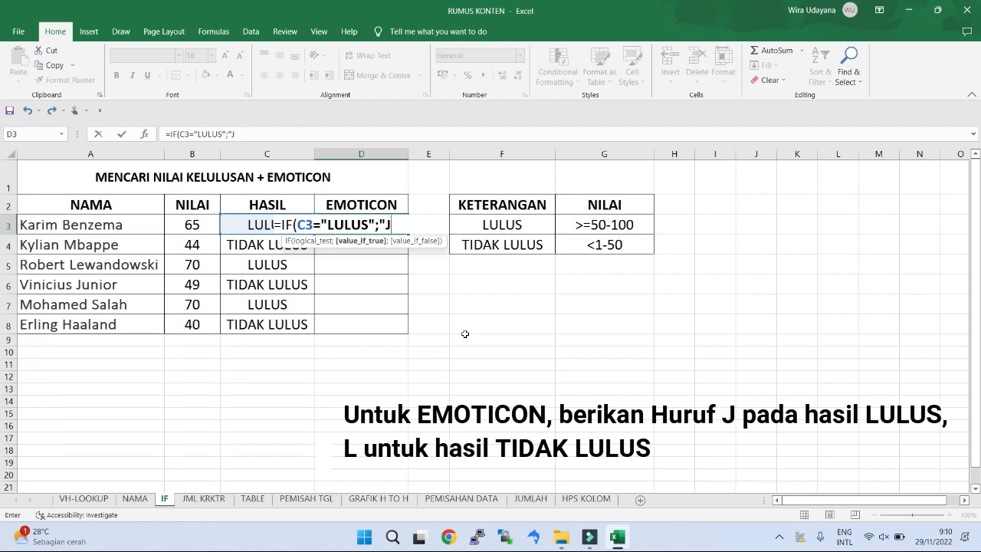
text(";IF)
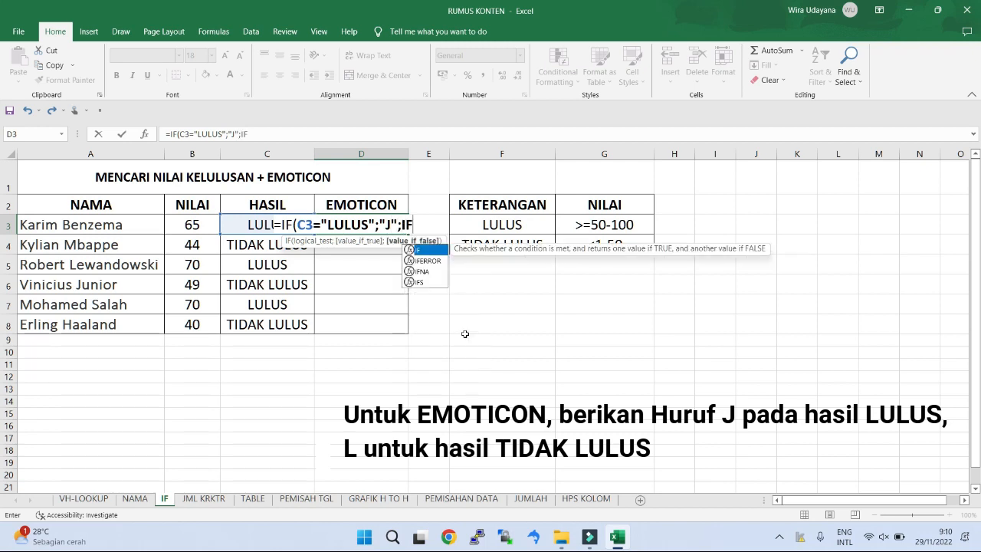
Step: Complete the D3 formula with the nested condition IF(C3="TIDAK LULUS";"L") and enter it
double_click(432, 250)
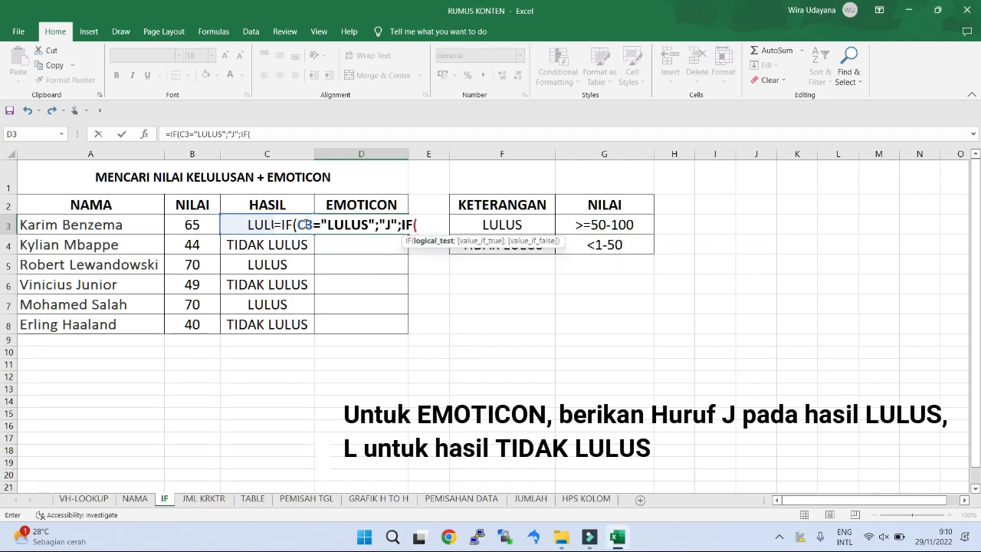
drag(297, 224, 311, 224)
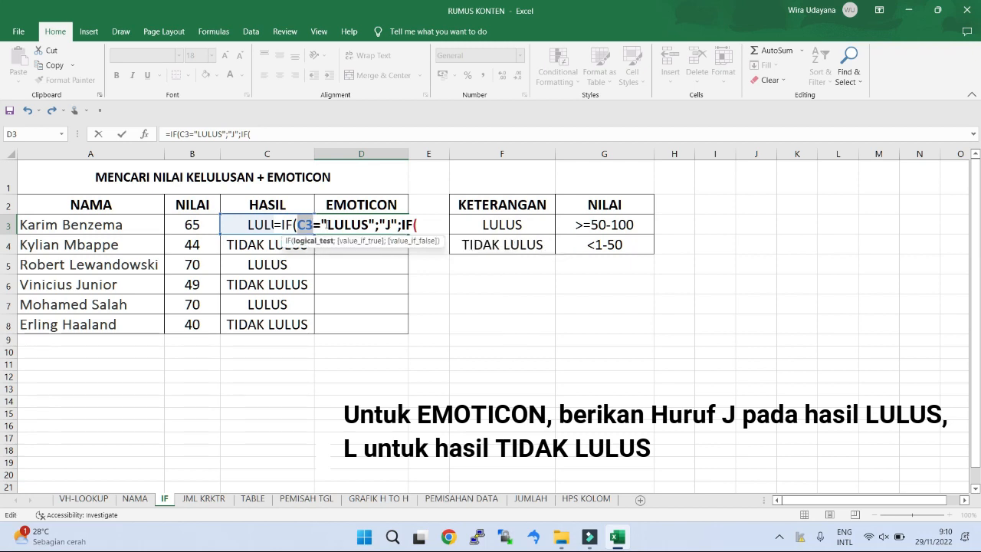
click(420, 225)
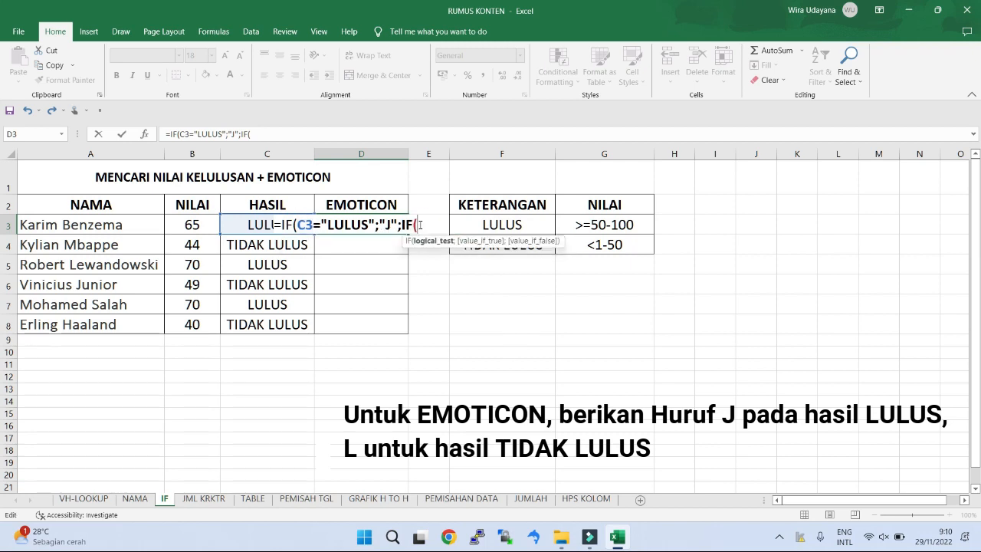
text(C3)
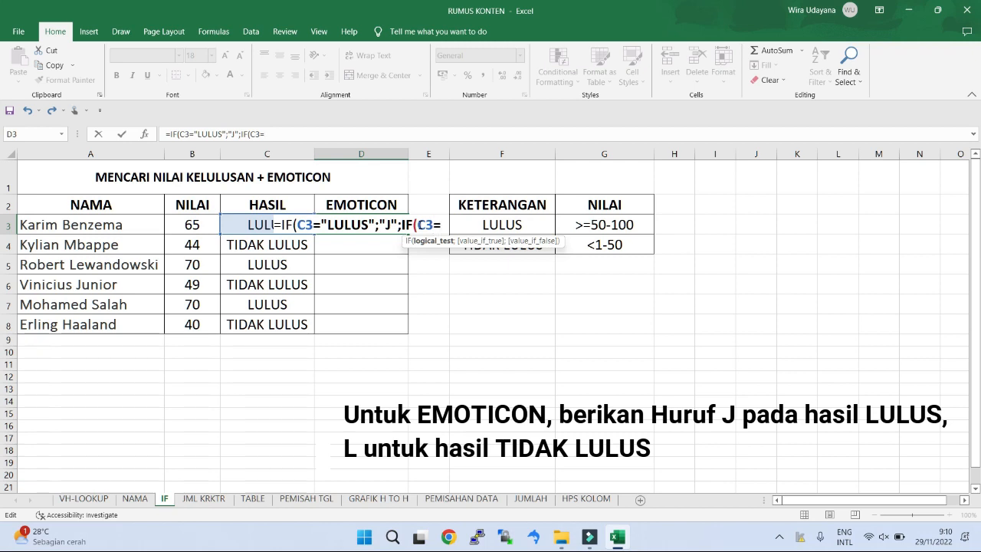
text(=")
text(TI)
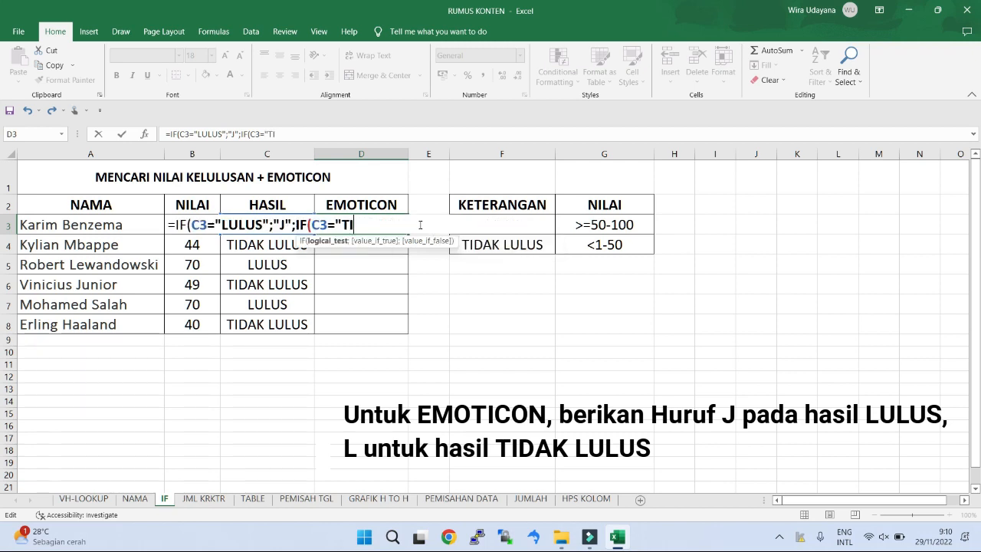
text(DAK LULUS)
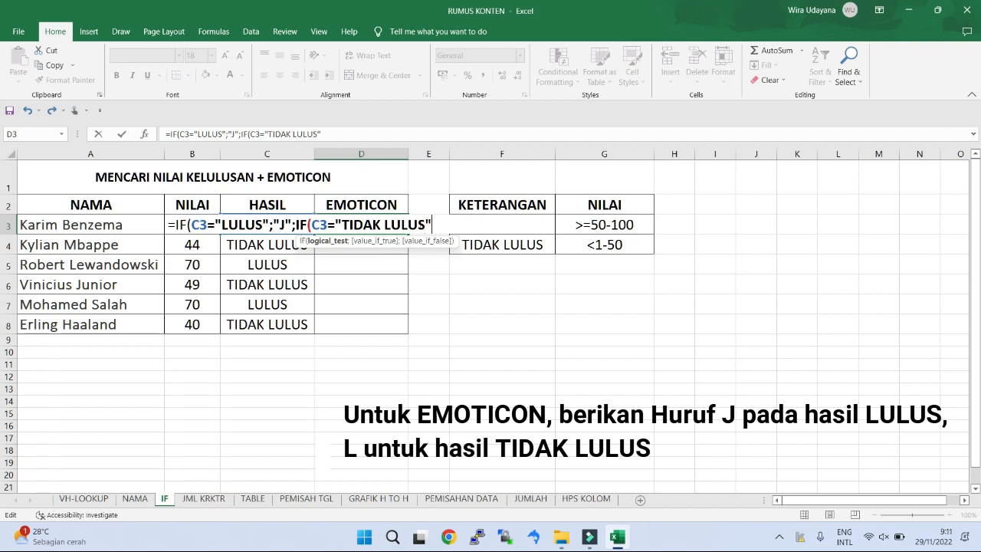
text(";"L)
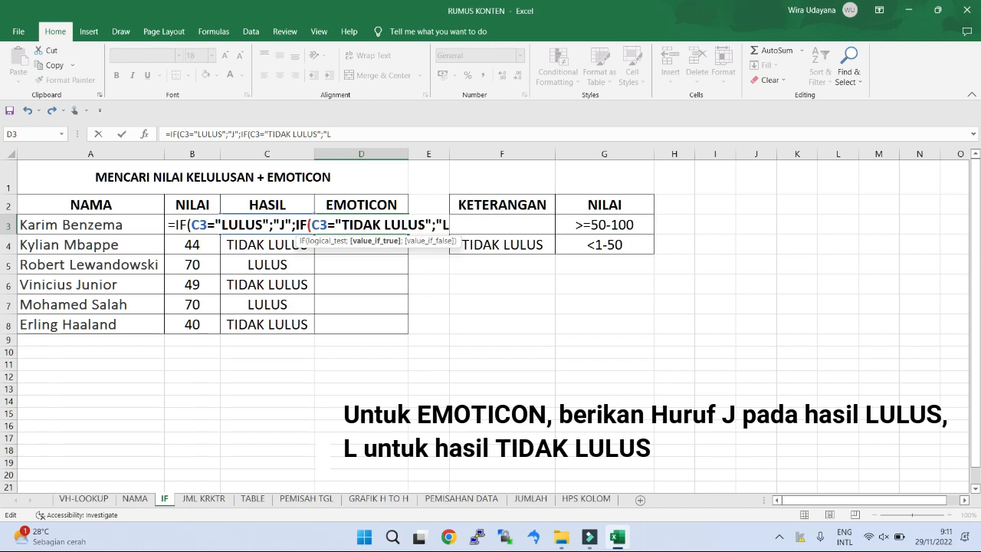
text(")))
key(Return)
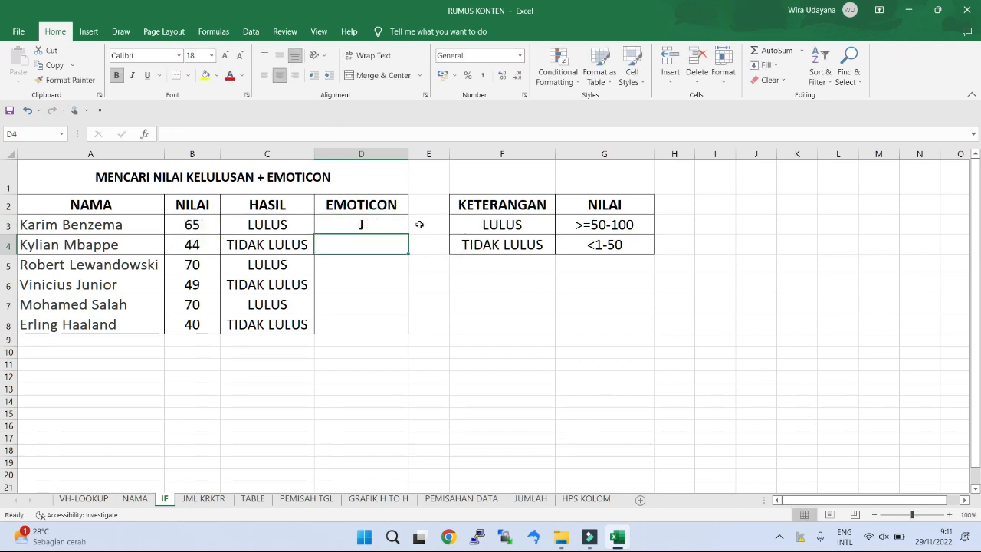
Step: Fill the D3 formula down through D8 and change the font of D3:D8 to Wingdings
click(361, 225)
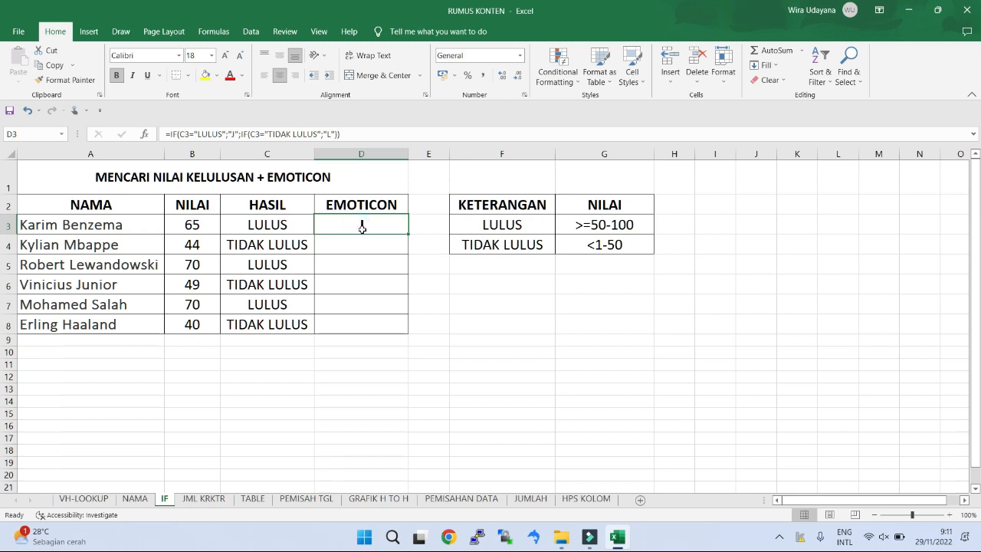
drag(408, 234, 409, 329)
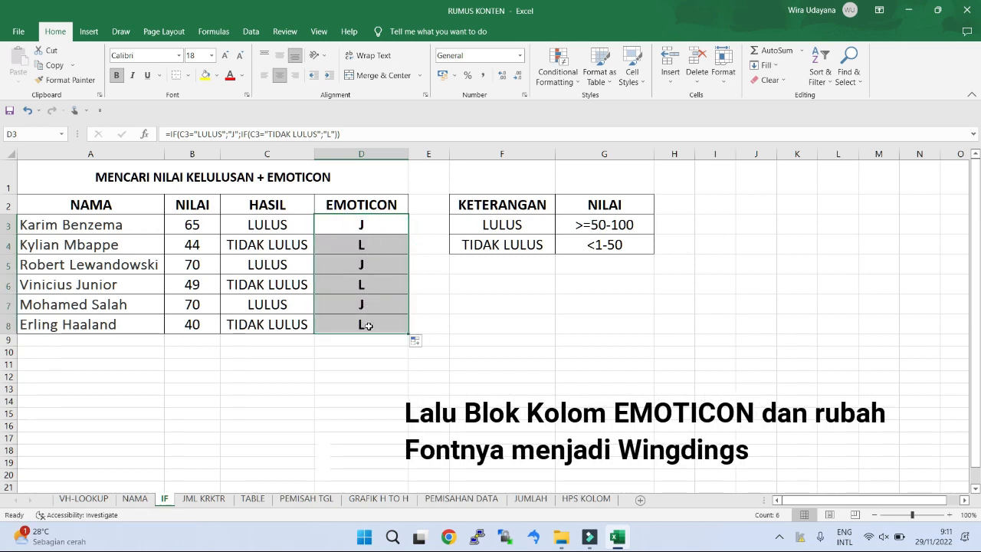
click(157, 55)
text(Win)
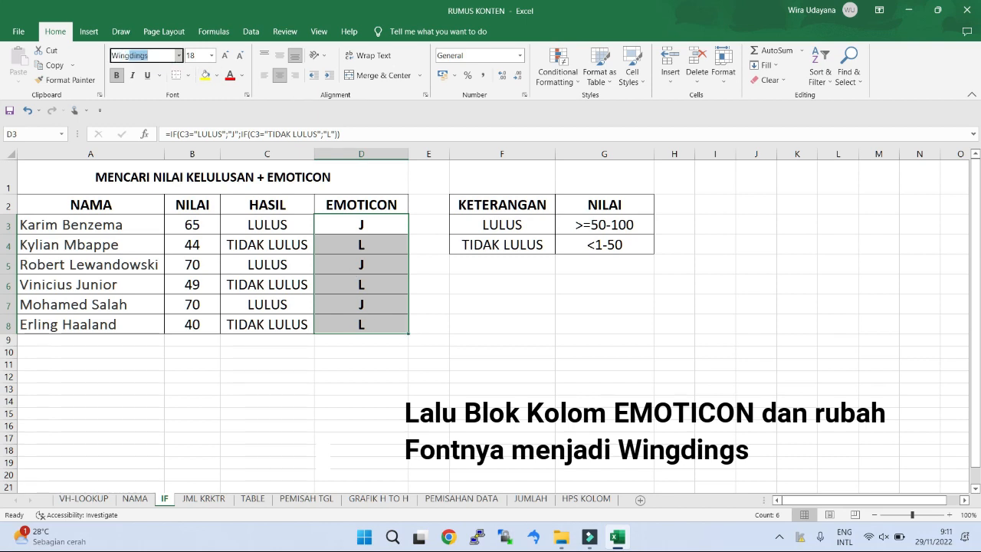
text(gdings)
key(Return)
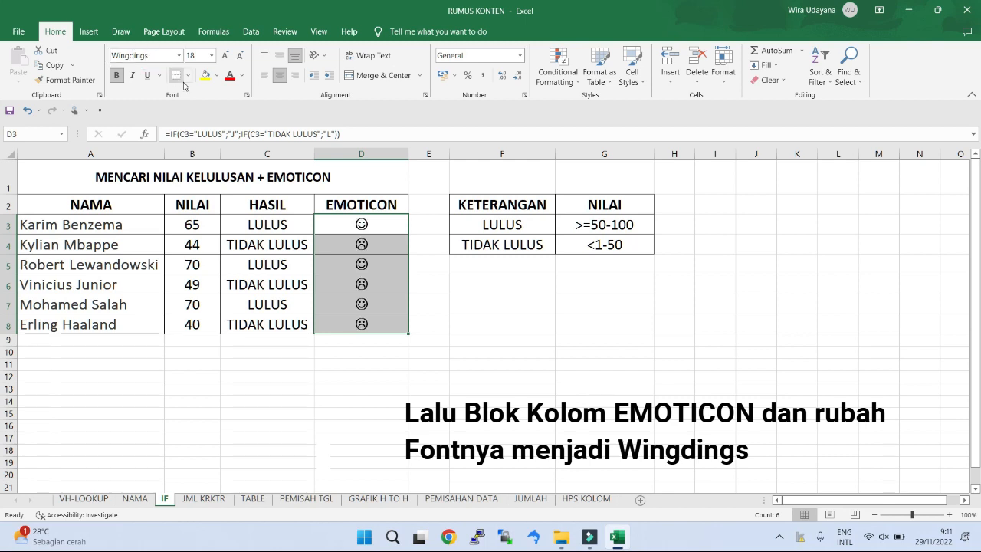
click(380, 227)
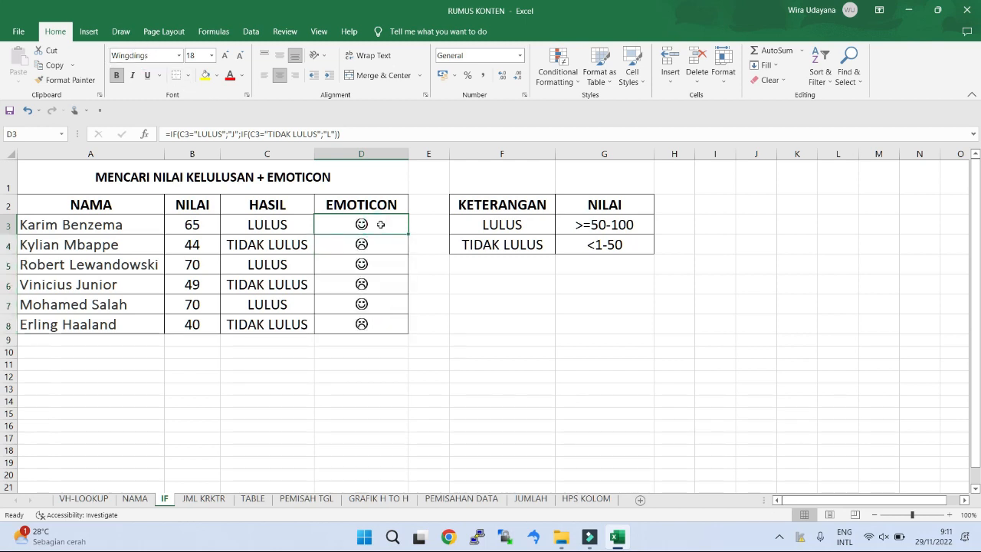
drag(380, 225, 384, 321)
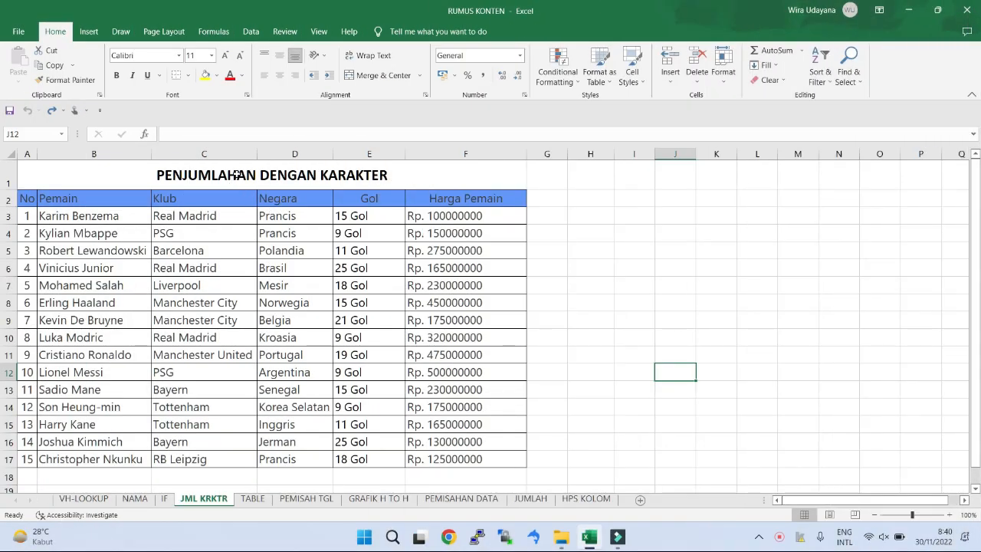
Step: On the JML KRKTR sheet, examine the title, the "Gol" text in E3 and the "Rp." prefix in F3
double_click(236, 174)
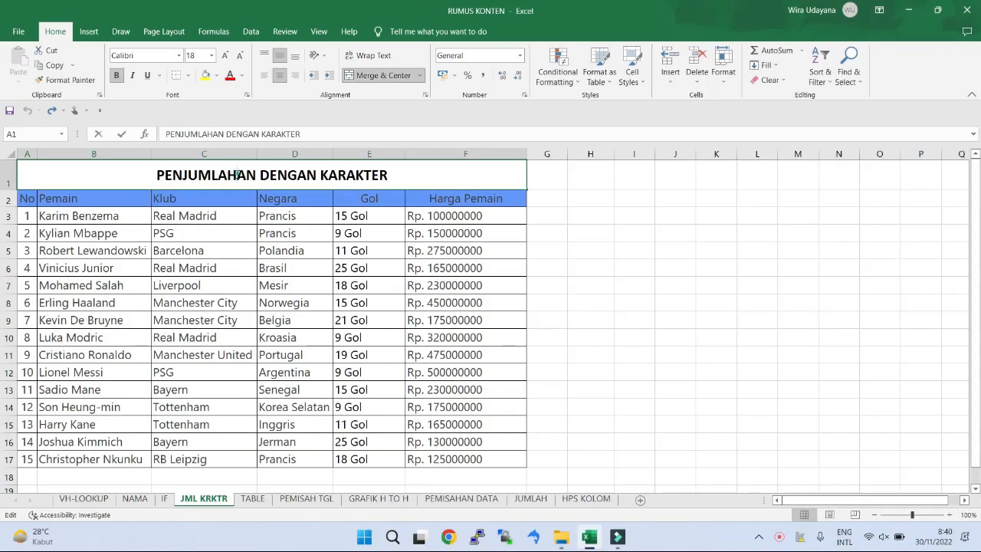
drag(188, 175, 389, 175)
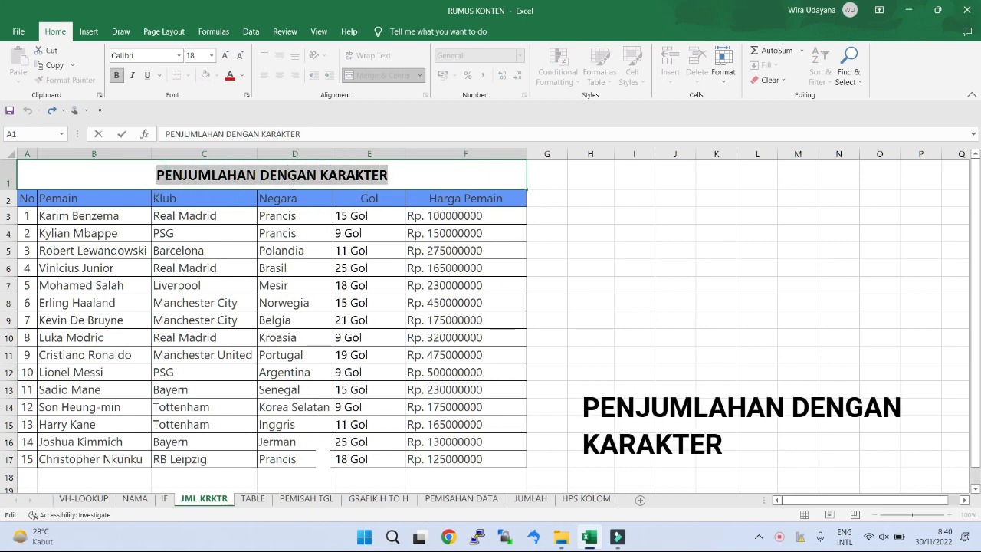
click(394, 215)
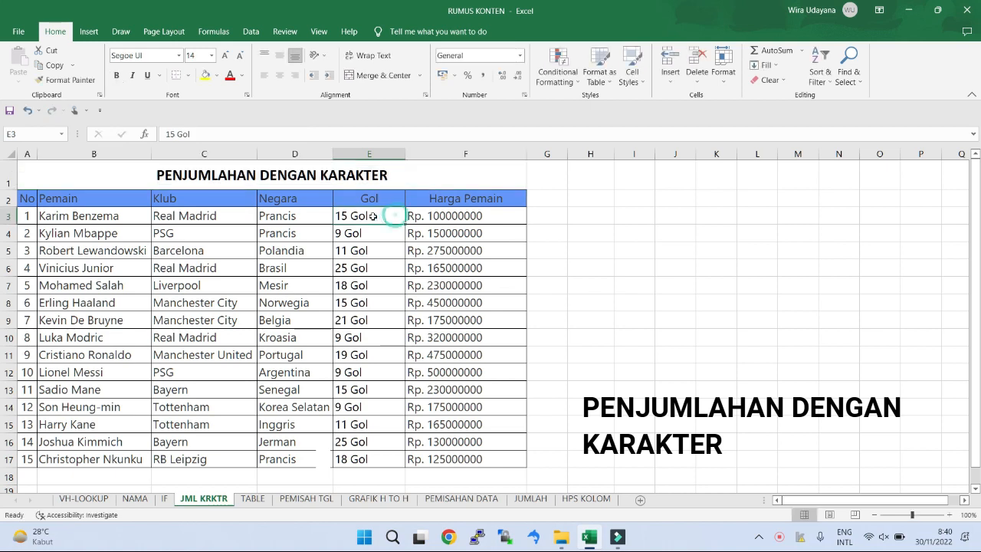
drag(349, 217, 374, 216)
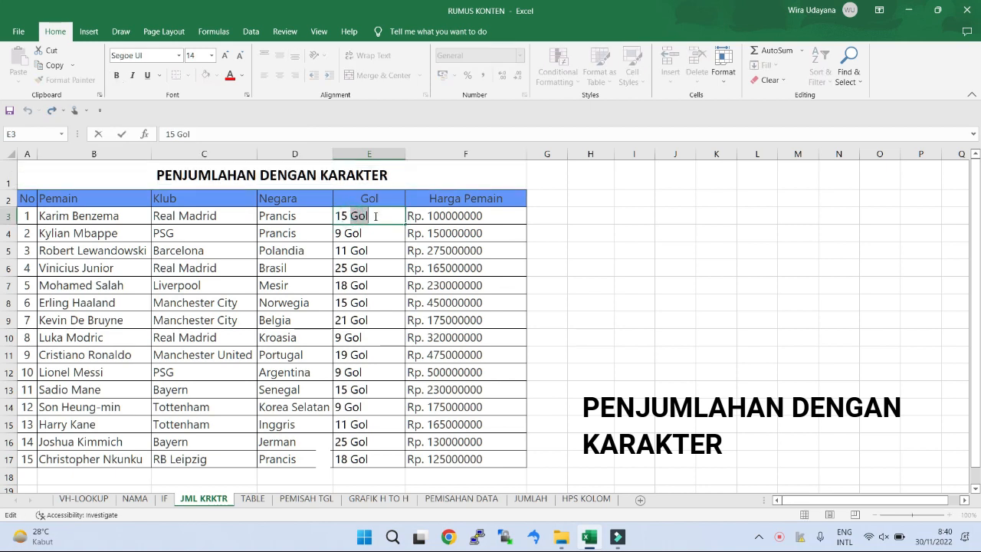
double_click(415, 216)
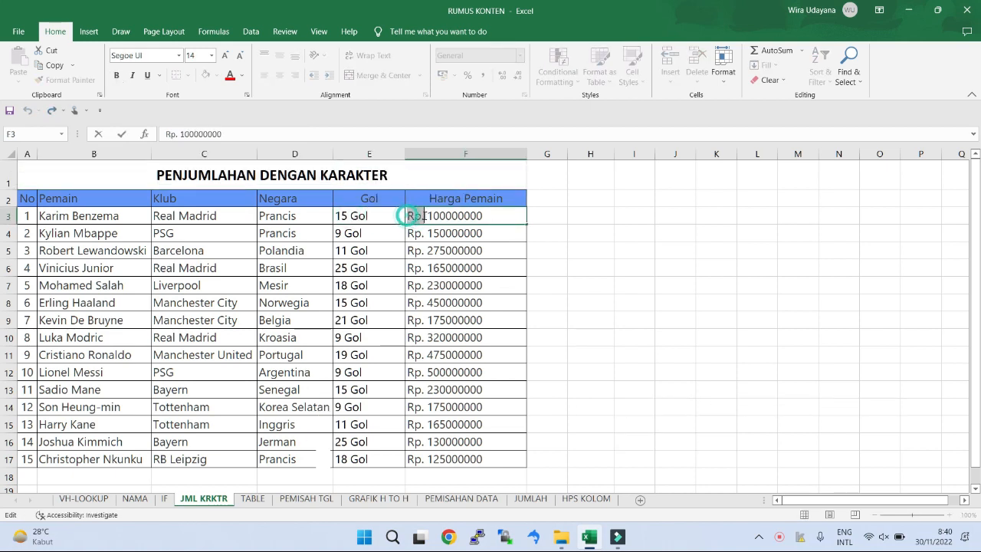
drag(406, 216, 426, 217)
key(Return)
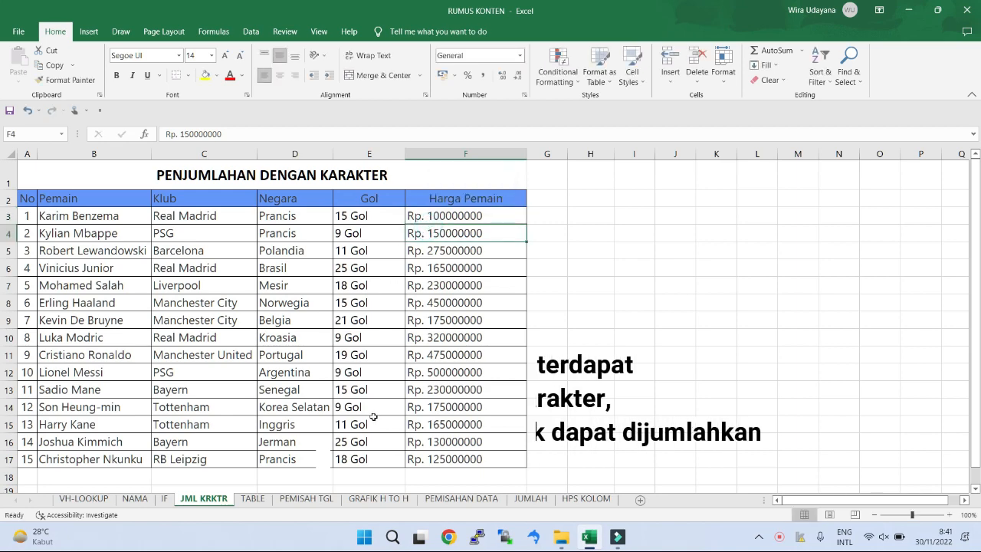
Step: Sum the Gol values E3:E17 in E18 with AutoSum
click(374, 476)
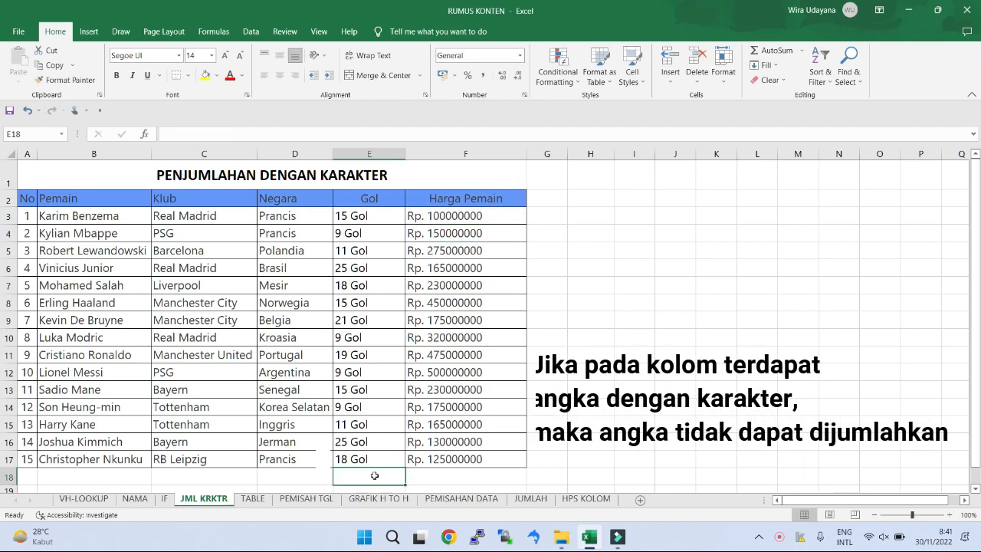
click(771, 50)
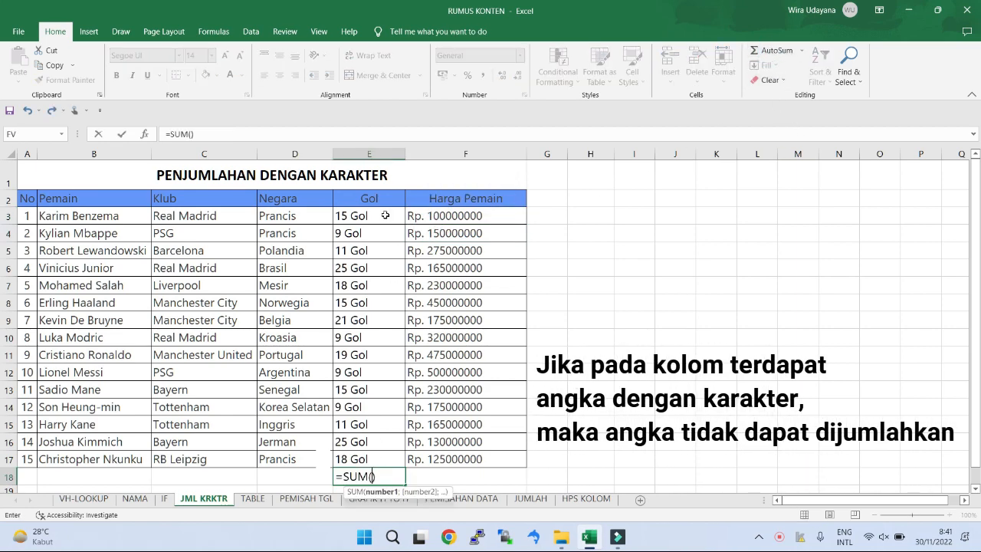
drag(385, 215, 375, 457)
key(Return)
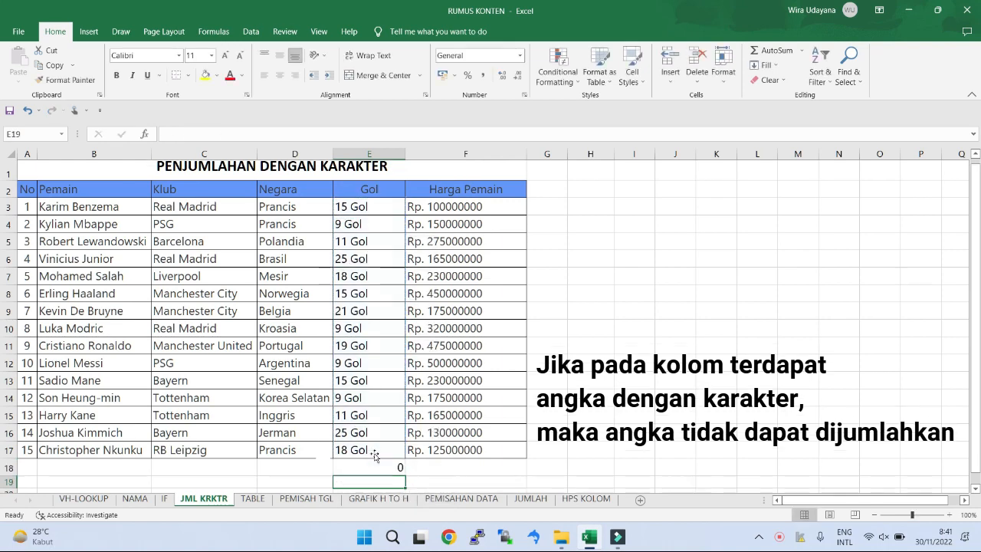
Step: Sum the Harga Pemain values F3:F17 in F18 with AutoSum and check both totals in row 18
scroll(374, 455, down, 1)
click(436, 445)
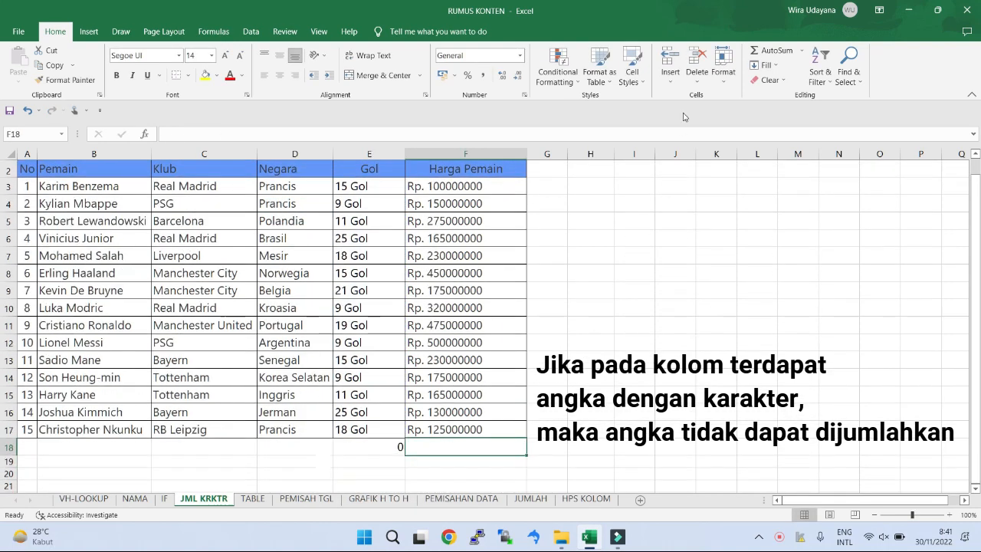
click(763, 50)
drag(460, 185, 460, 430)
key(Return)
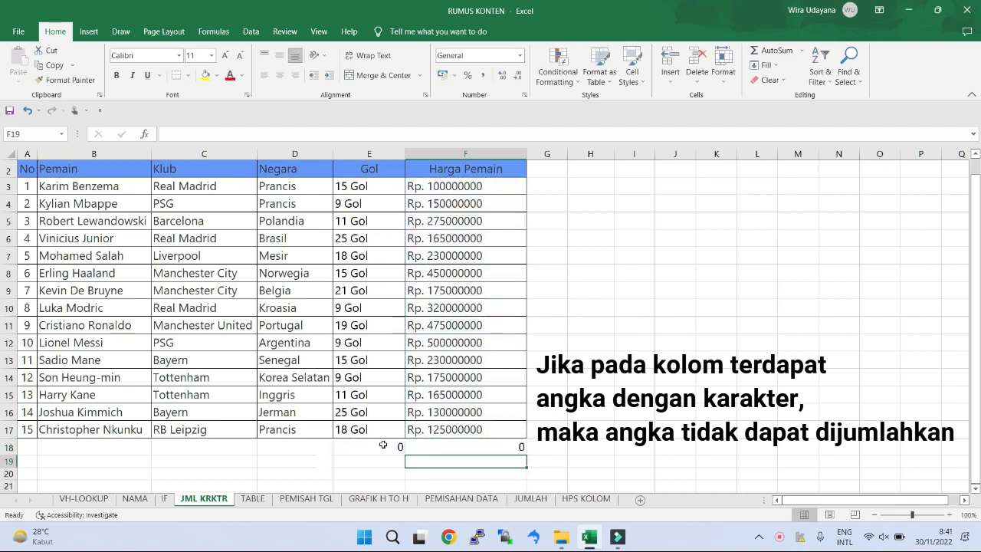
drag(383, 446, 425, 446)
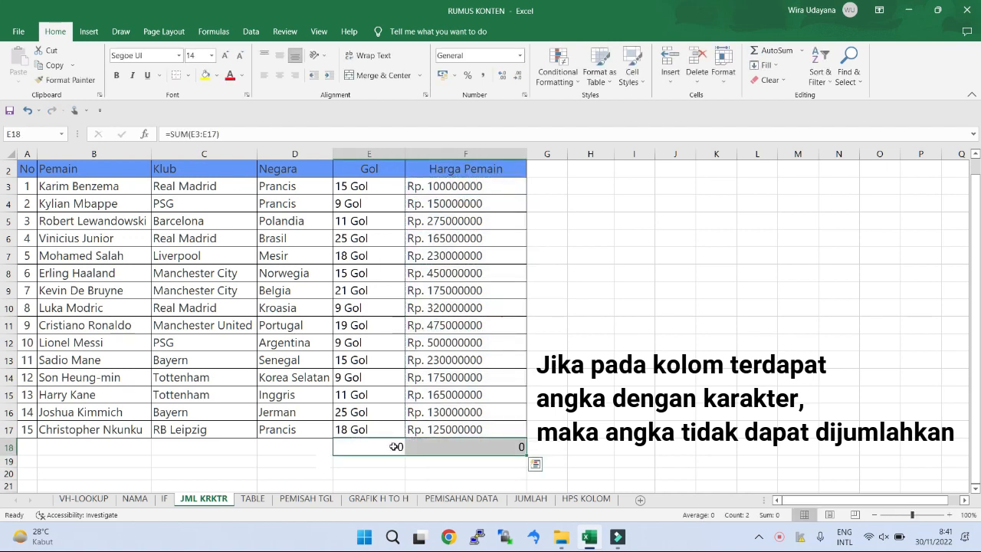
click(568, 394)
scroll(568, 394, up, 1)
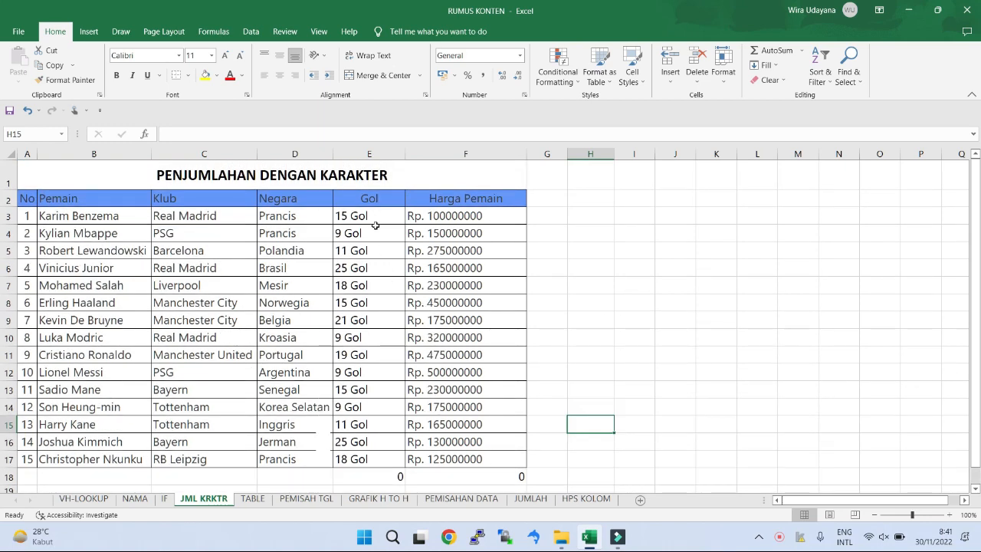
Step: Strip the "Gol" text from E3:E17 by replacing all matches of a space followed by * with nothing
drag(373, 214, 384, 459)
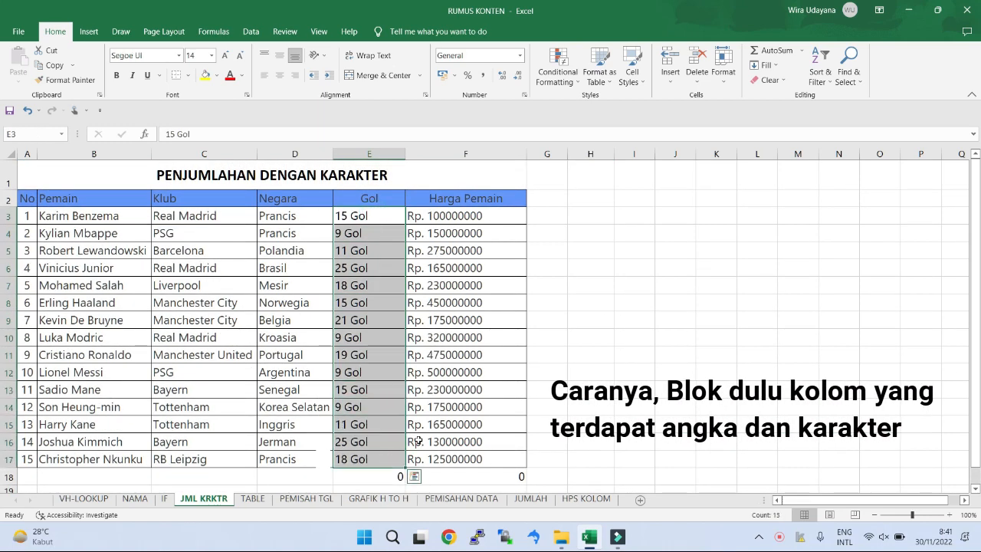
key(ctrl+f)
click(605, 192)
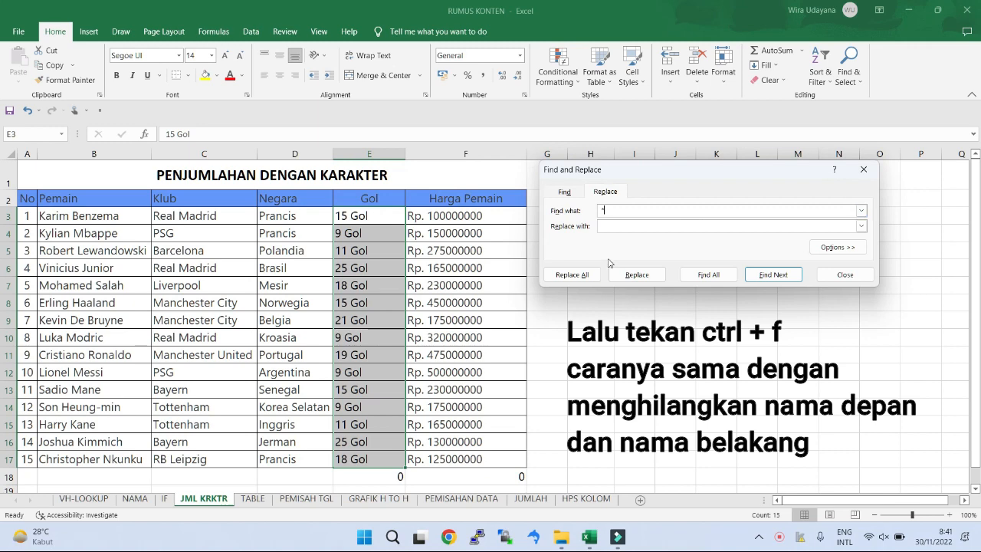
click(578, 273)
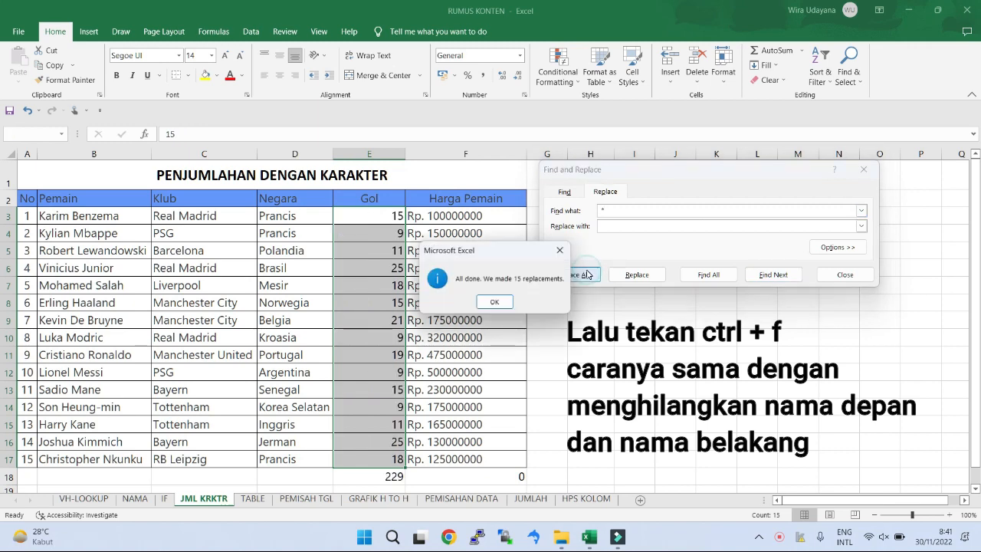
click(494, 302)
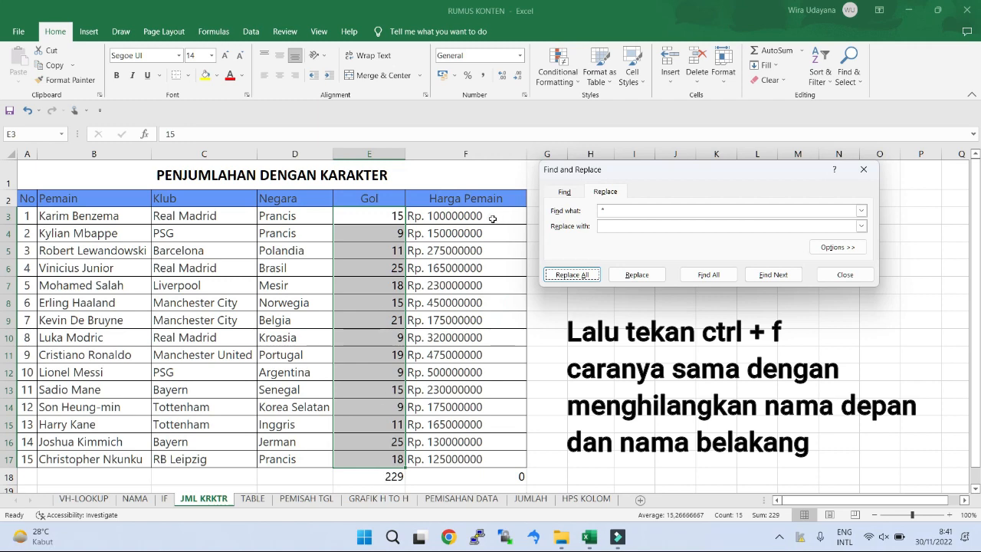
Step: Strip the "Rp." prefix from F3:F17 by replacing all matches of * followed by a space with nothing, and close Find and Replace
drag(493, 219, 491, 461)
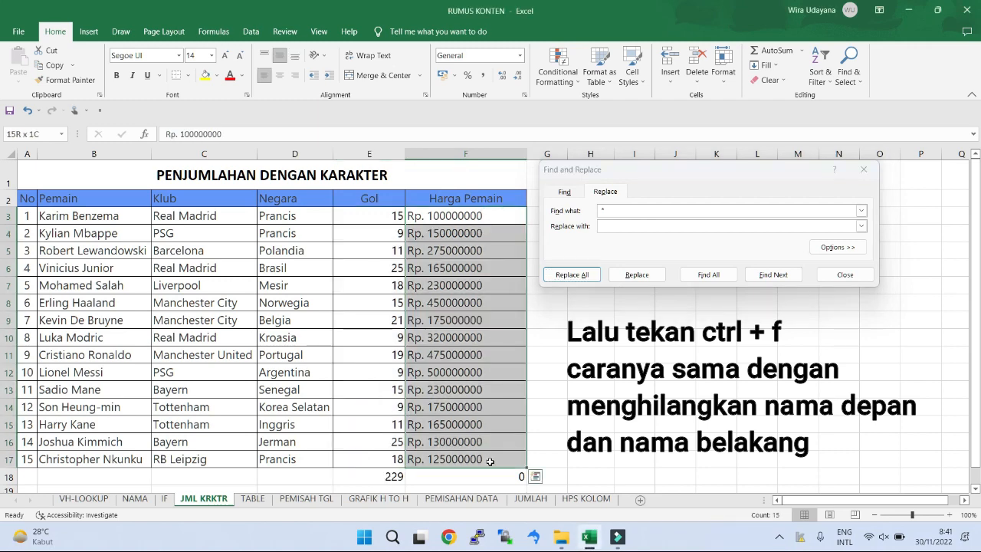
click(583, 211)
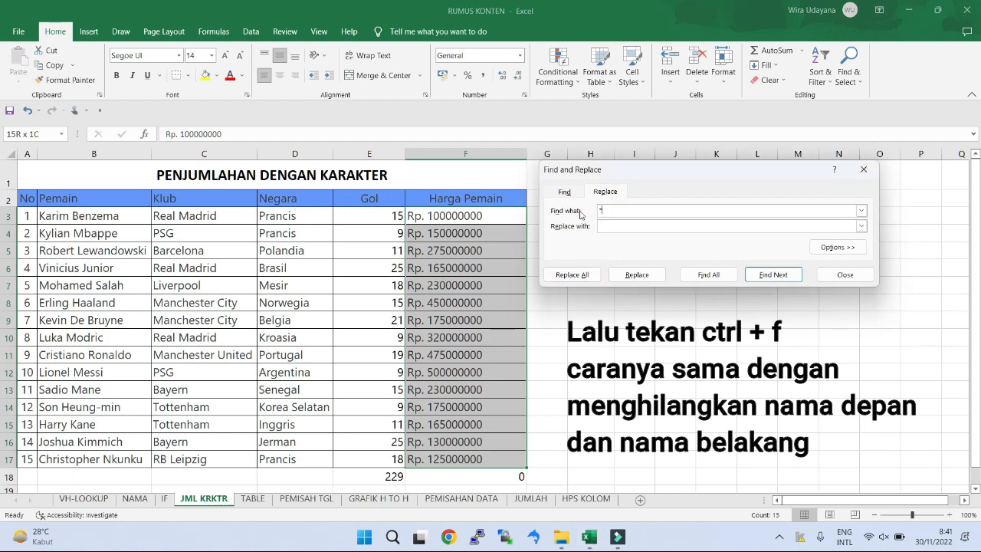
click(575, 275)
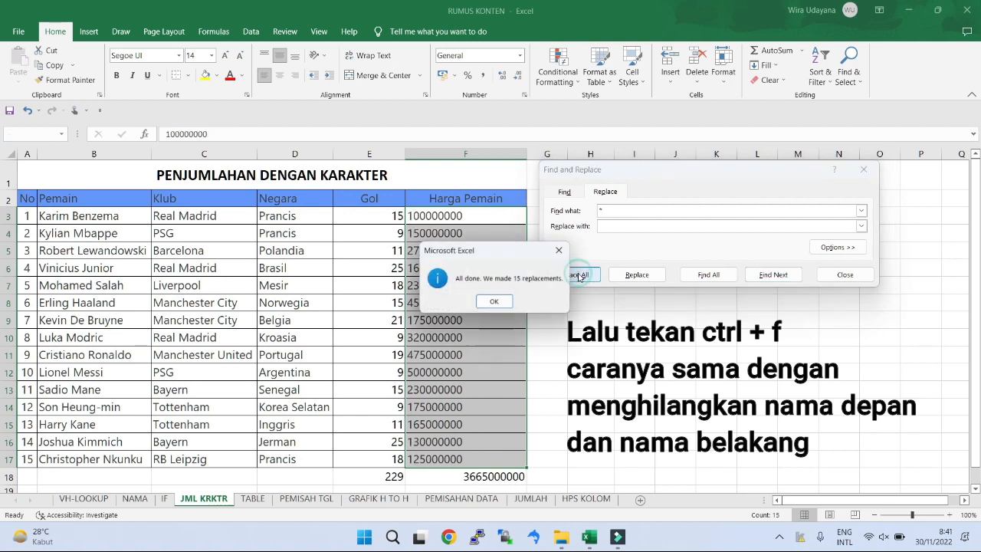
click(496, 301)
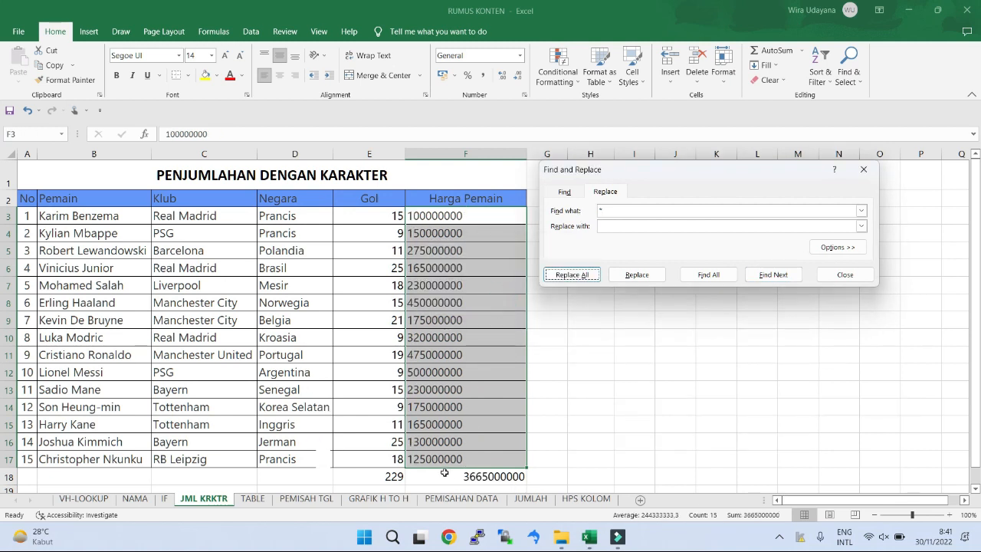
click(383, 476)
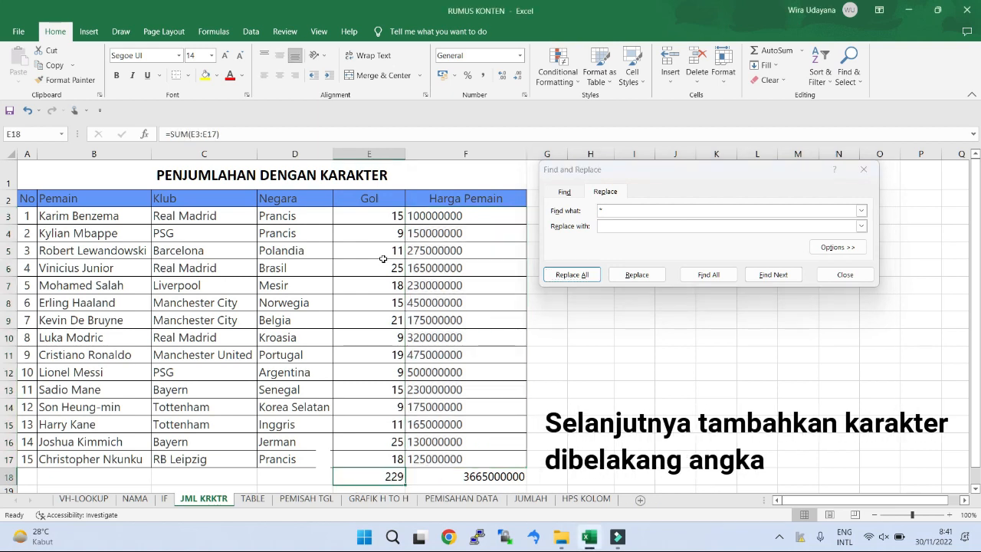
drag(380, 217, 384, 474)
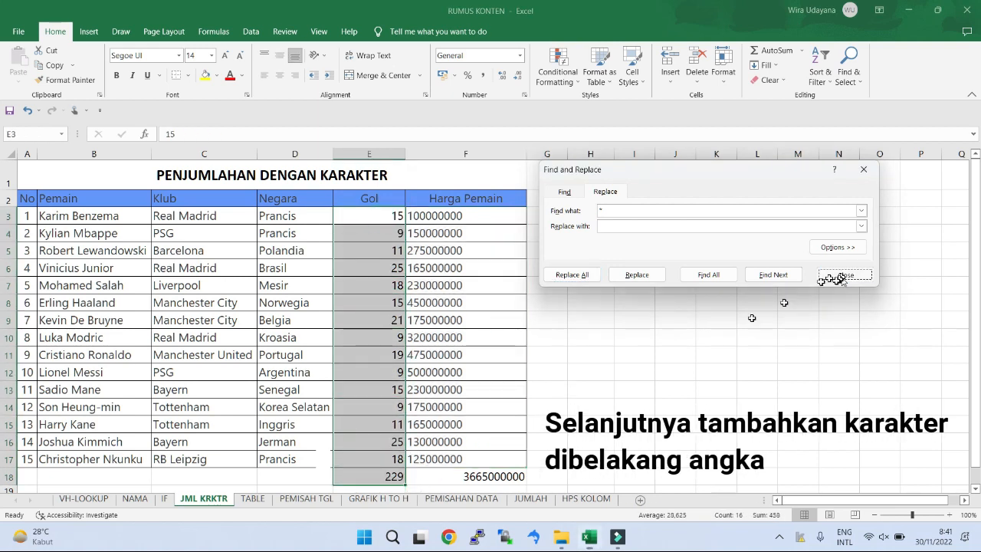
click(854, 277)
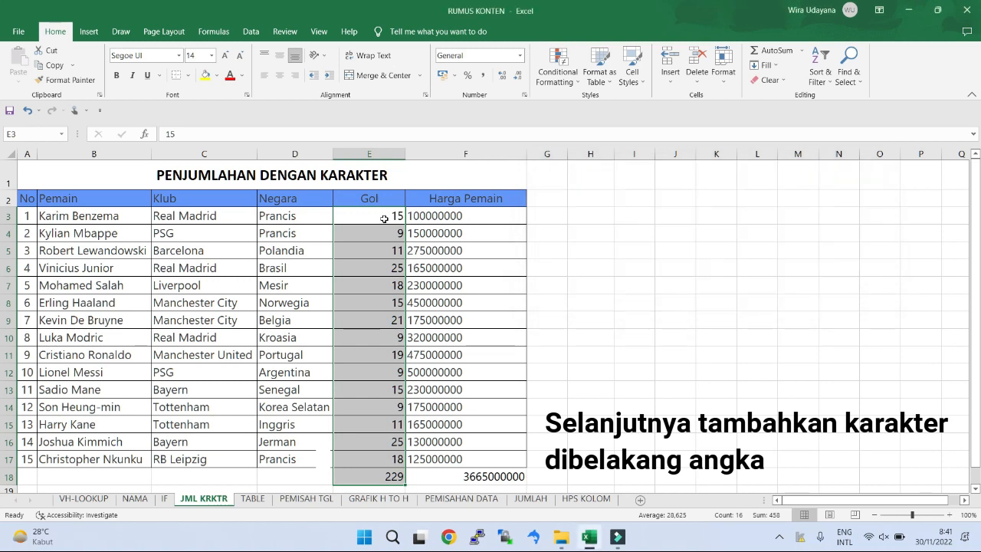
Step: Apply the custom number format # "Gol" to the goal values and their total in E3:E18
drag(384, 218, 383, 474)
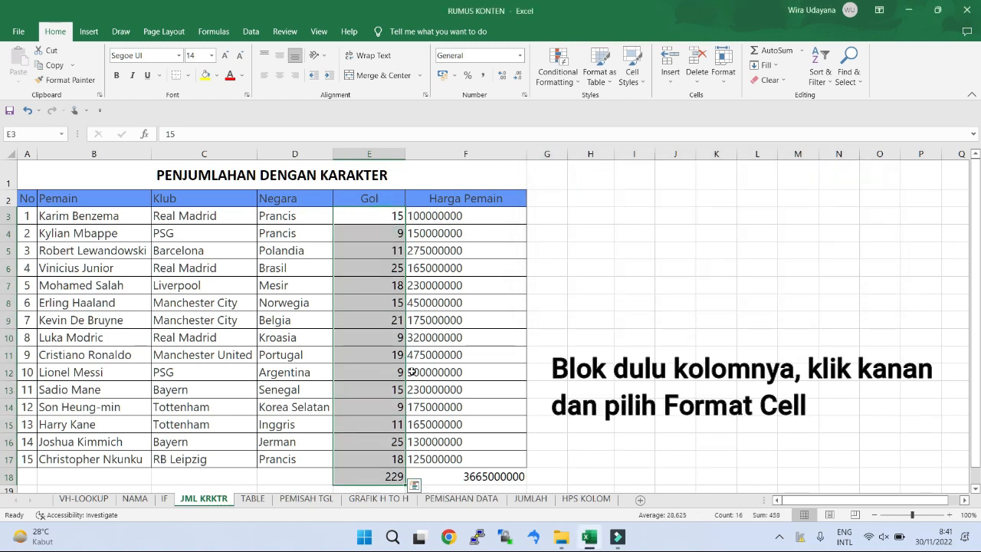
right_click(371, 398)
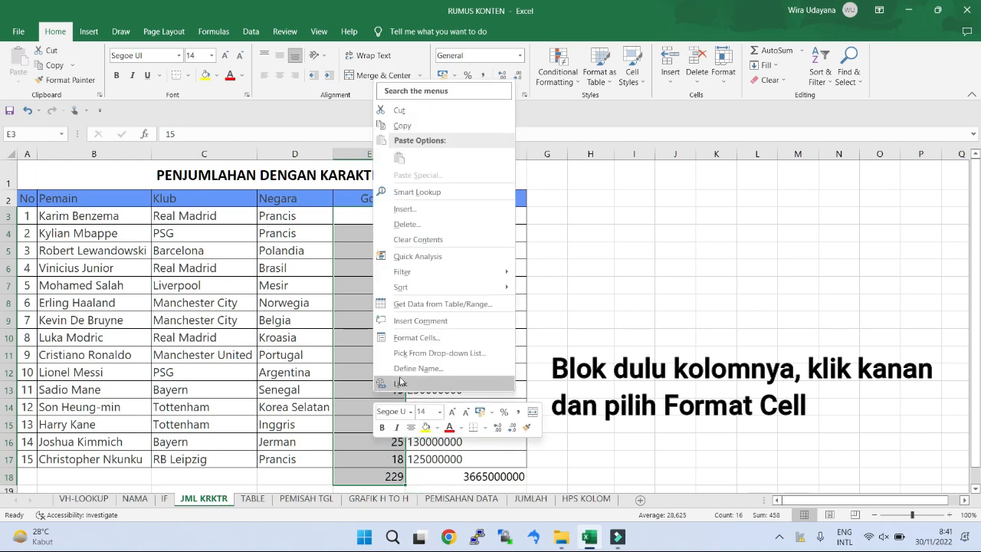
click(419, 340)
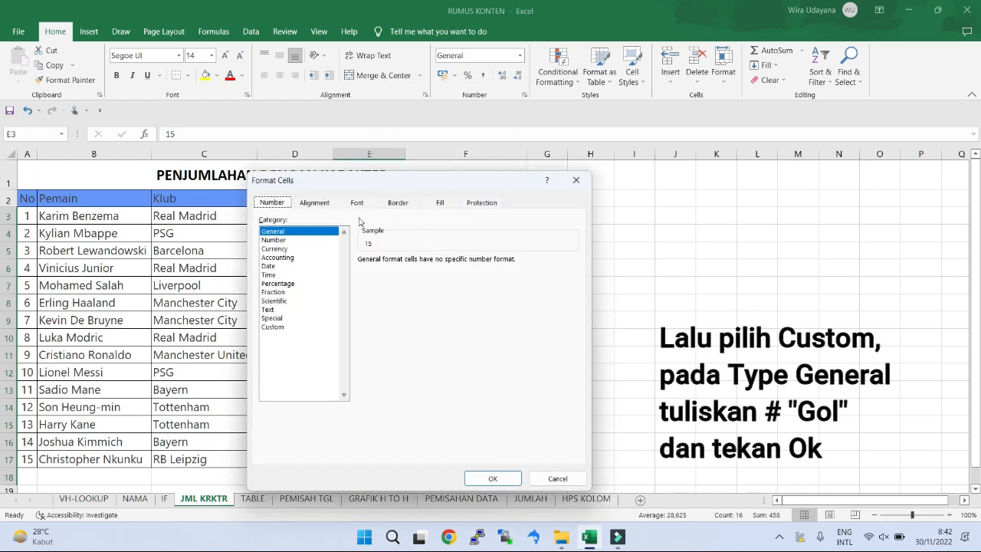
click(282, 329)
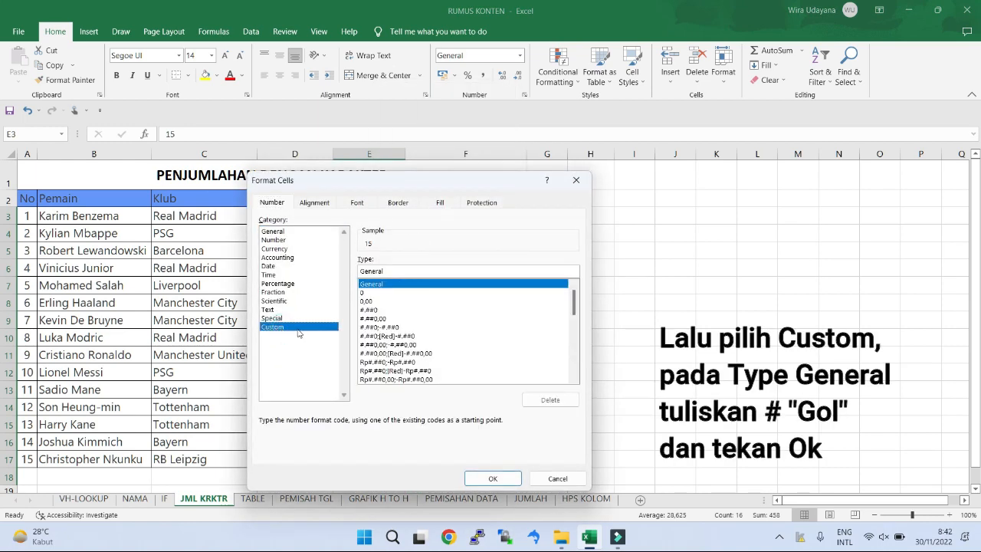
drag(386, 271, 353, 274)
text(# "Gol)
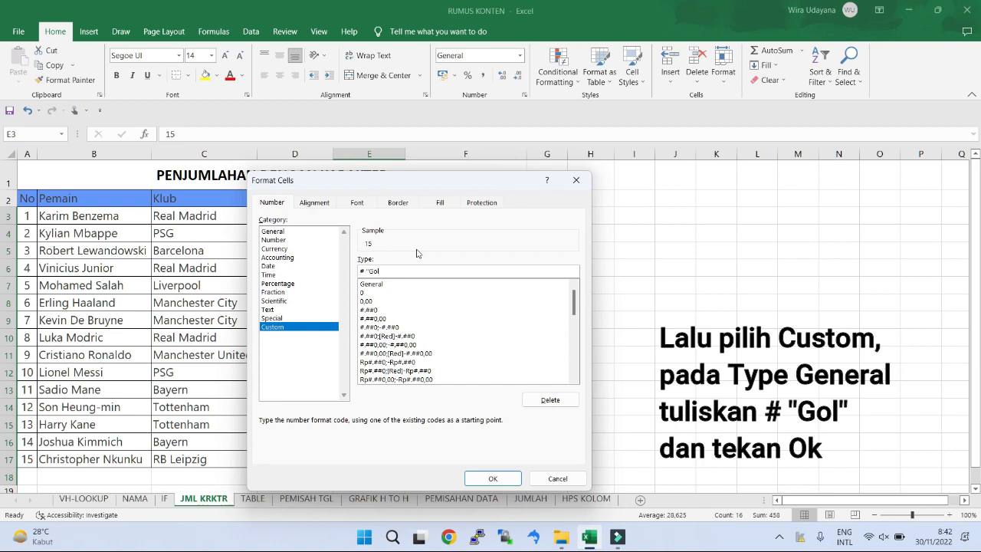
click(492, 478)
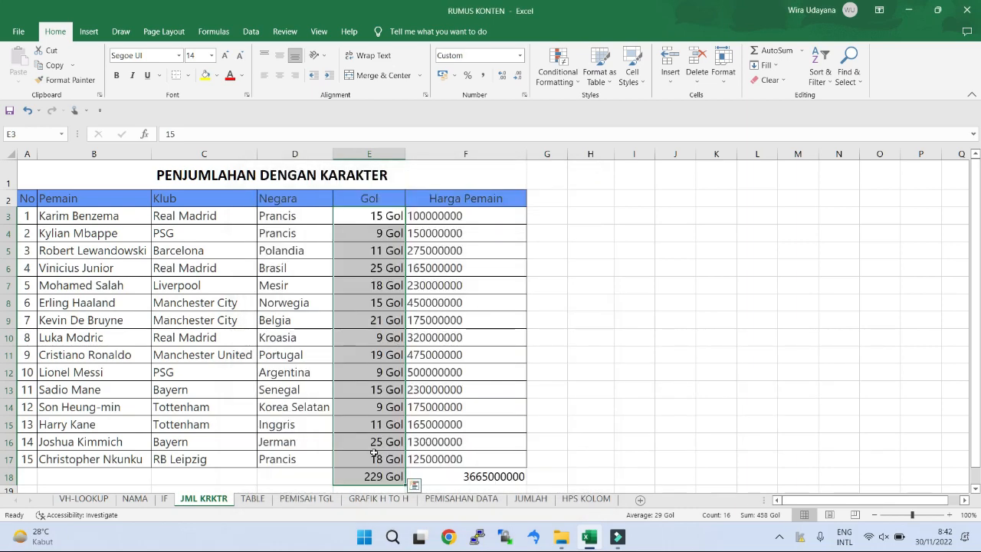
click(377, 458)
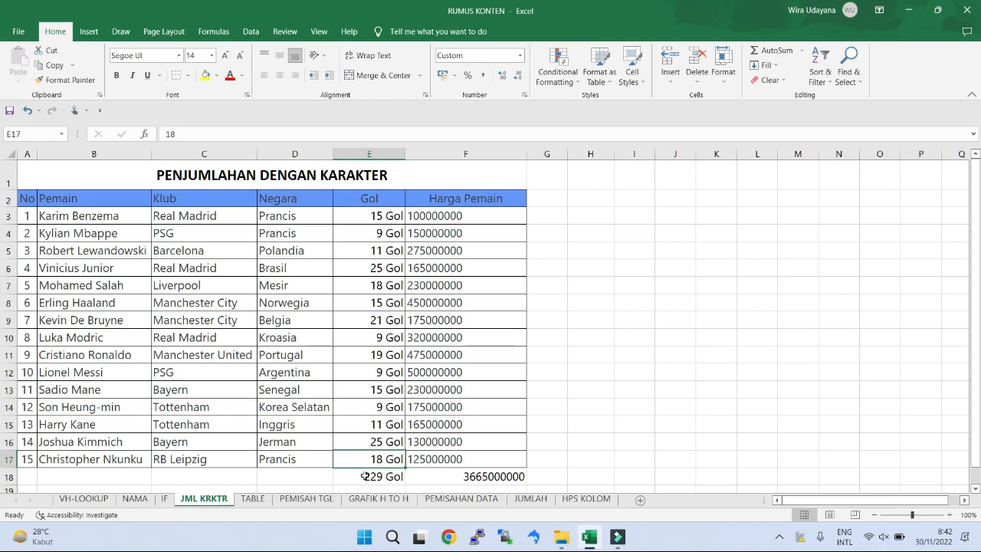
Step: Format the Harga Pemain total in F18 as Currency
click(425, 476)
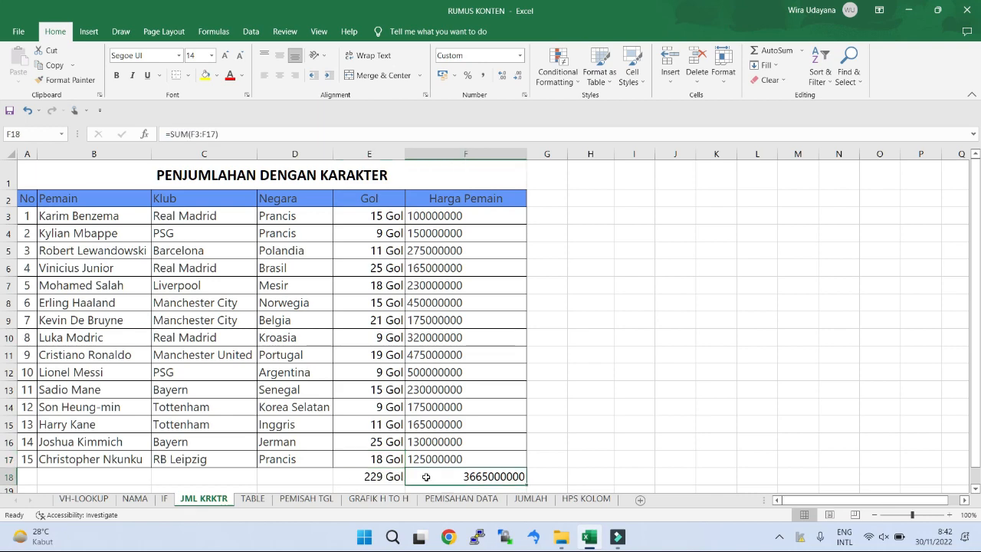
click(484, 75)
click(520, 55)
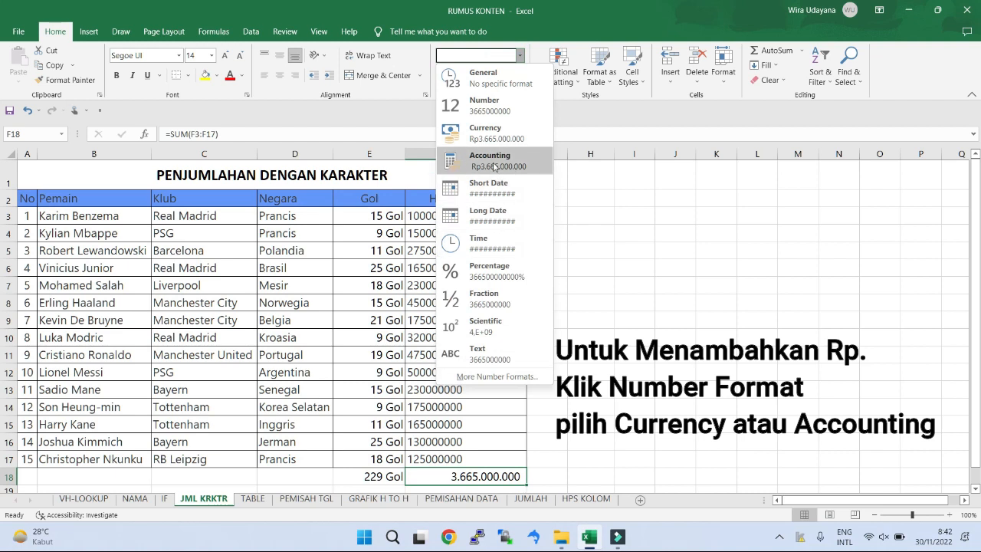
click(490, 135)
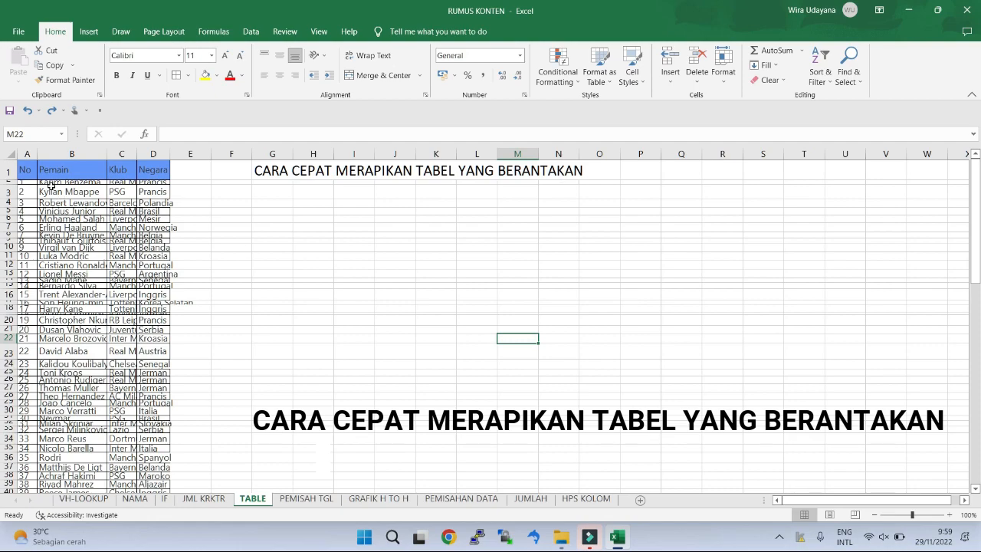
Step: On the TABLE sheet, AutoFit the column widths and row heights of the whole player table and check it down to the last rows
drag(26, 169, 158, 472)
scroll(307, 414, up, 20)
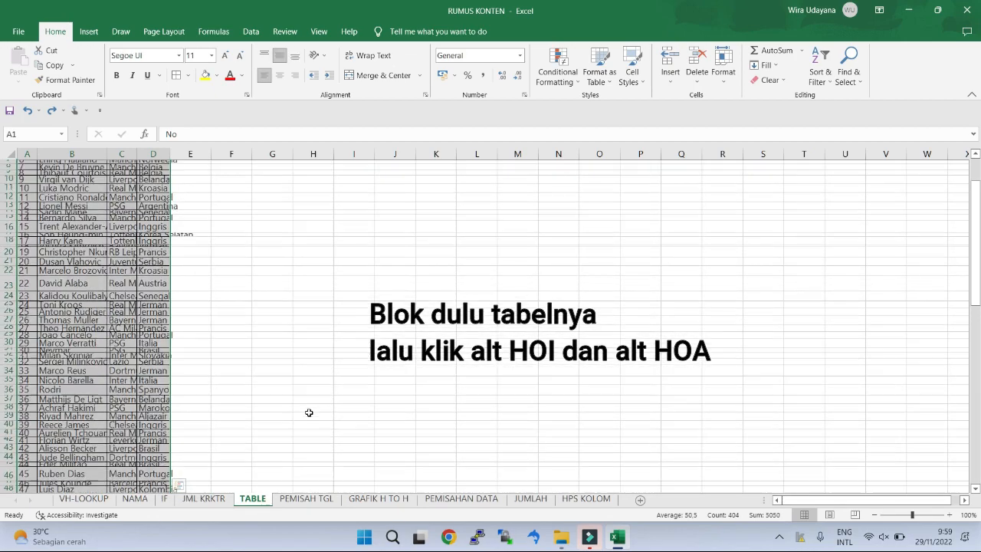
scroll(309, 412, up, 3)
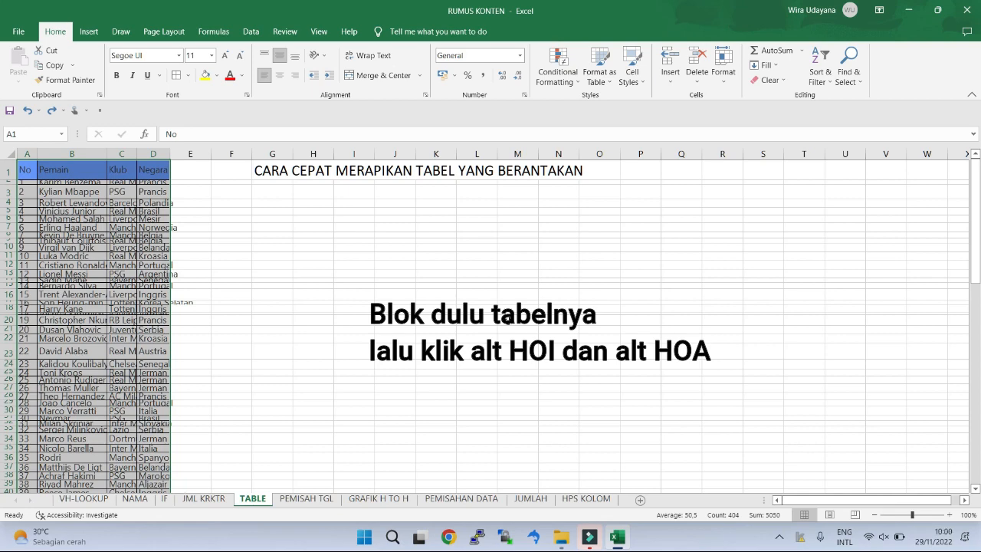
key(alt+h)
key(o)
key(i)
key(alt+h)
key(o)
key(a)
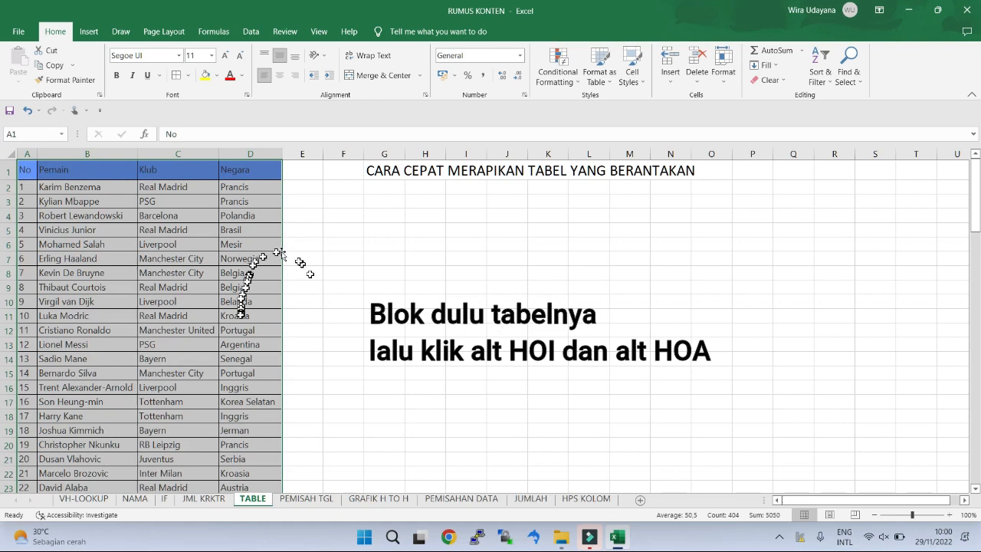
scroll(238, 322, down, 20)
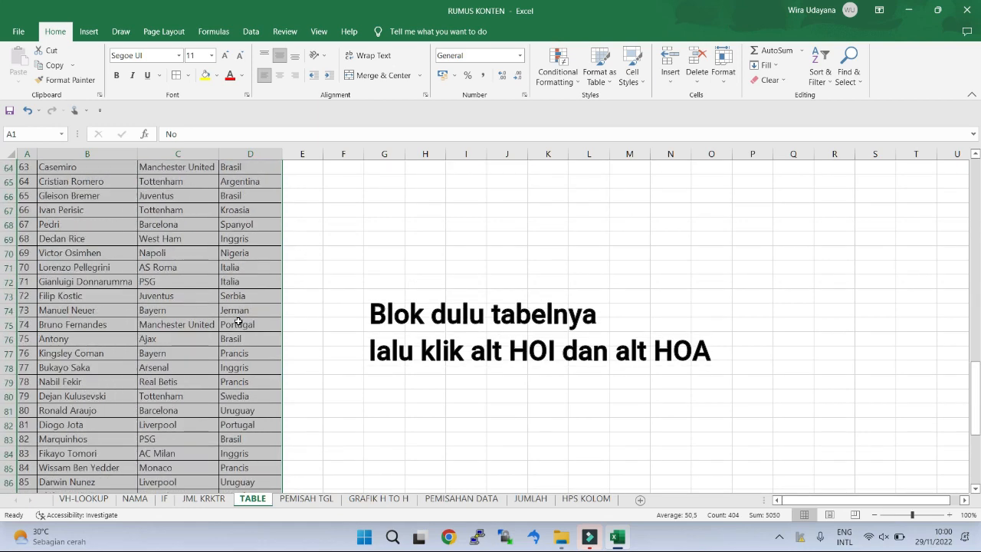
scroll(238, 322, down, 3)
scroll(239, 325, up, 8)
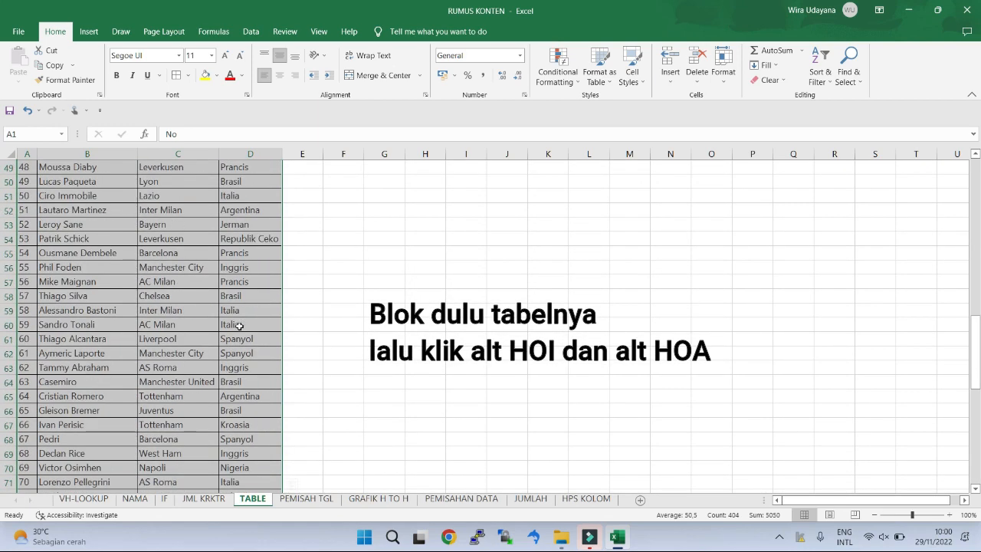
scroll(239, 325, up, 16)
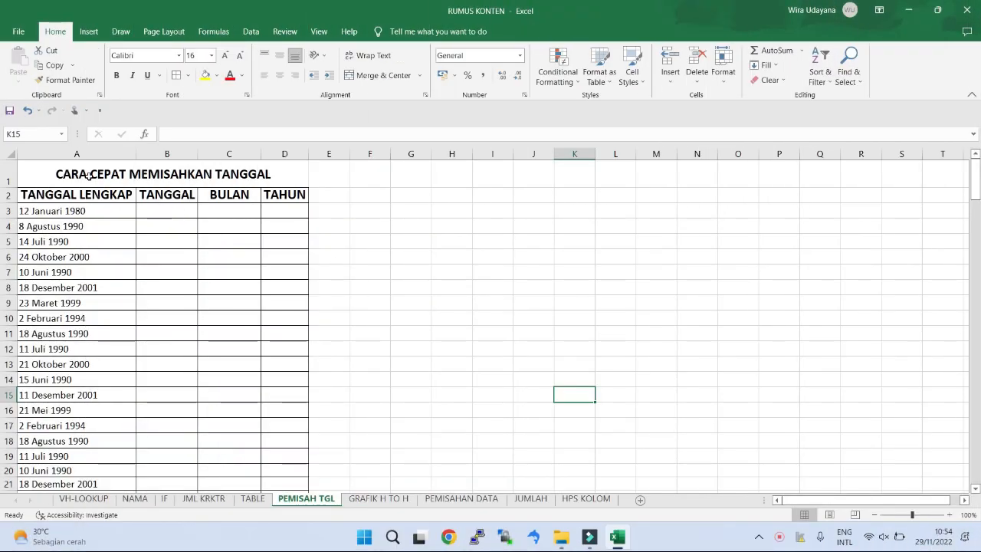
Step: On the PEMISAH TGL sheet, examine the title in A1 and the full dates in A3:A6
click(88, 176)
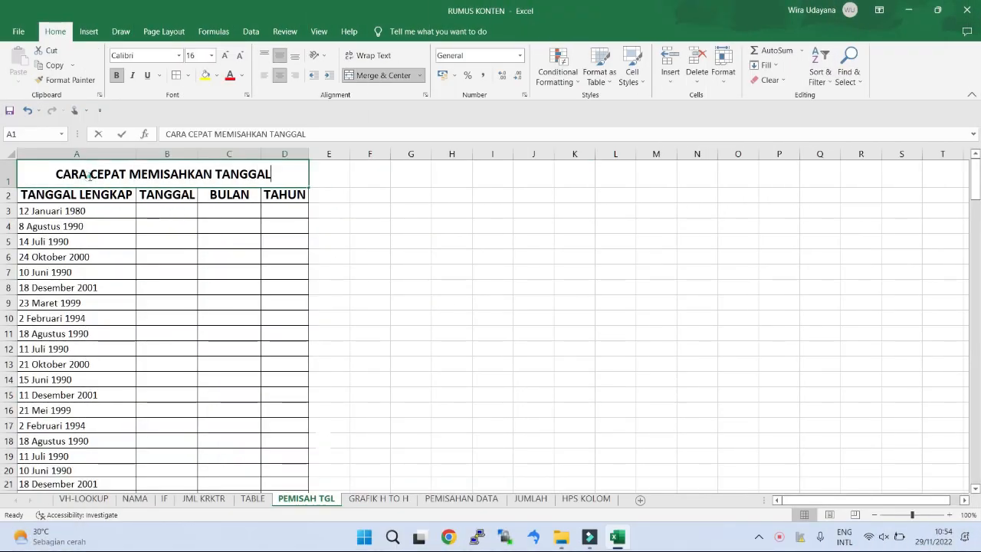
double_click(55, 174)
drag(55, 174, 271, 174)
click(394, 252)
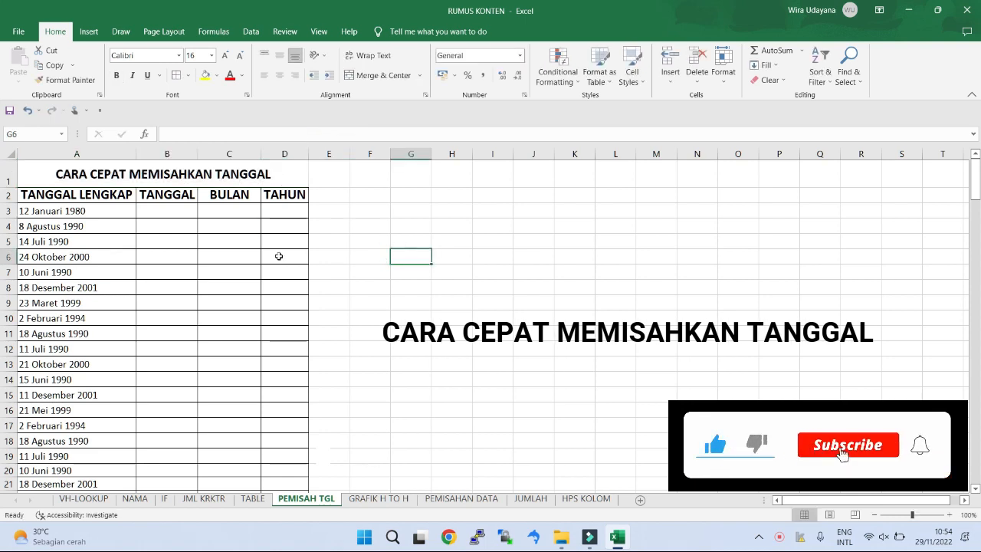
click(76, 212)
click(96, 230)
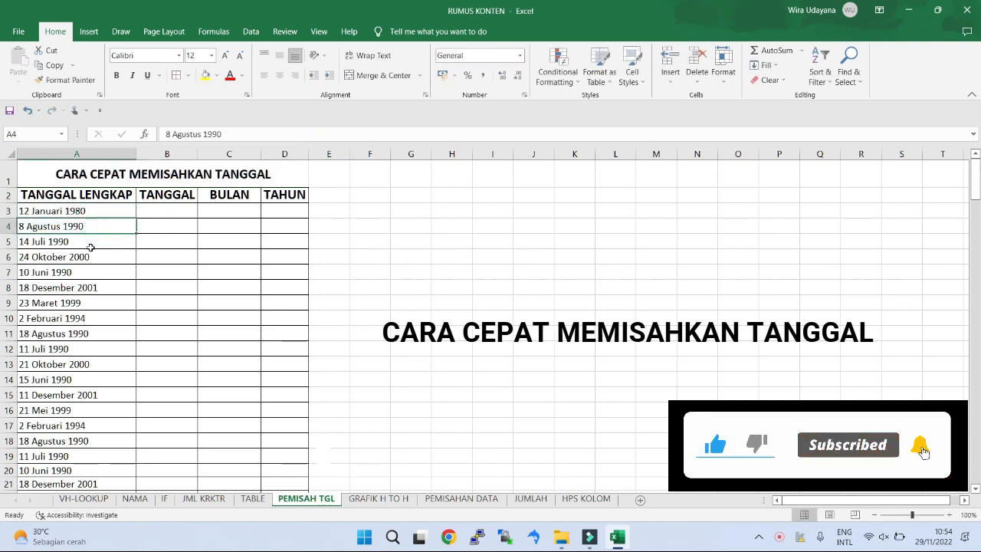
click(87, 244)
click(89, 257)
Step: Split the first full date into its parts by entering 12 in B3, Januari in C3 and 1980 in D3
click(155, 213)
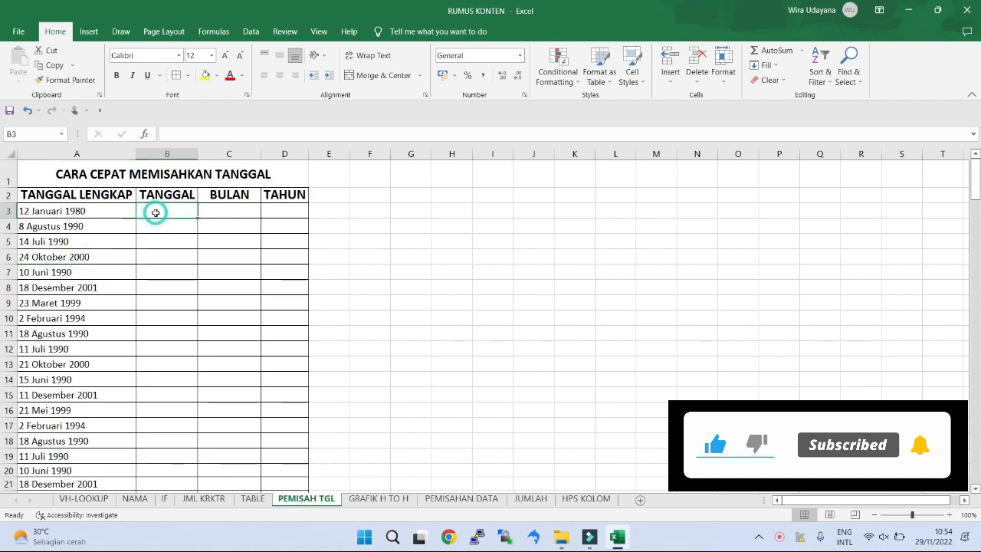
text(12)
key(Tab)
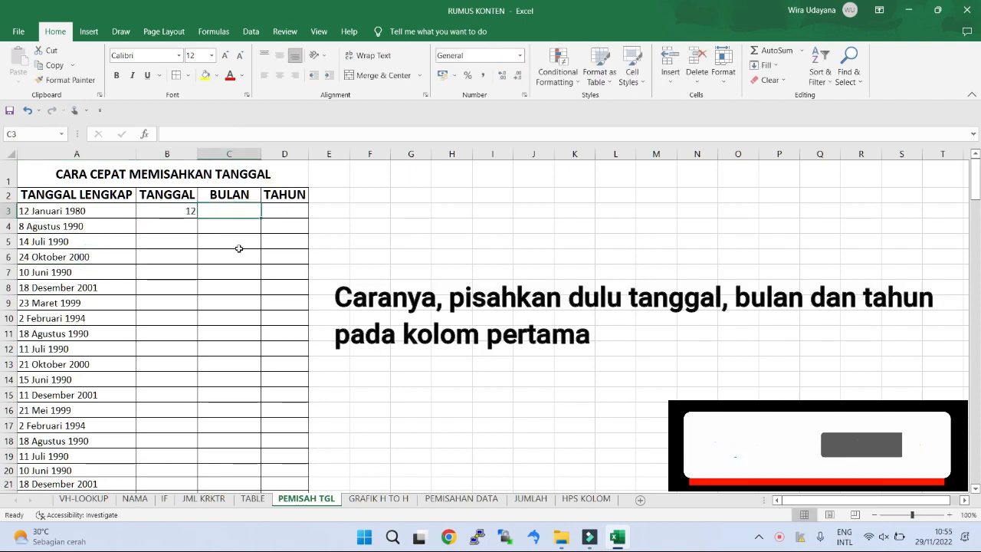
text(Januari)
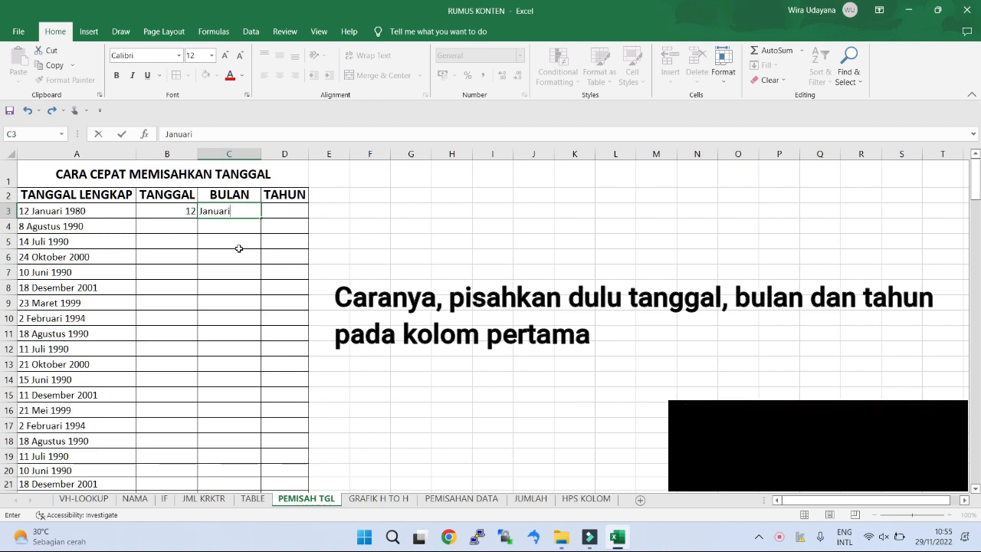
key(Tab)
text(1)
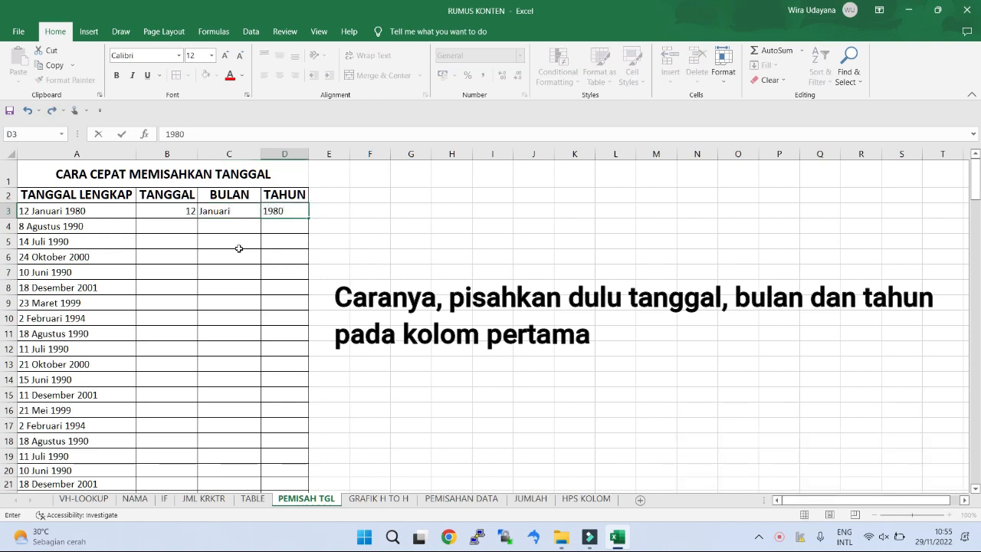
key(Return)
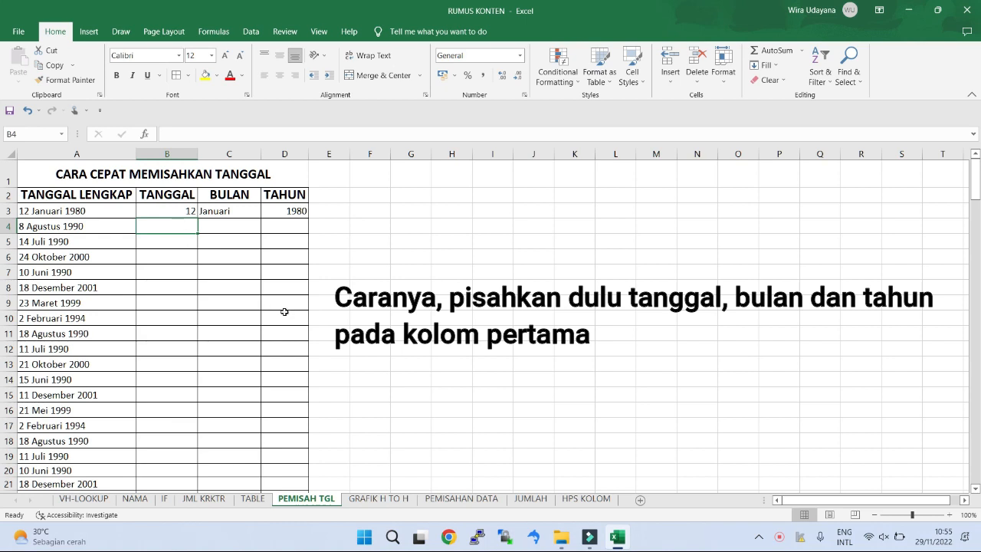
Step: Flash Fill the TANGGAL, BULAN and TAHUN columns from row 4 down and check the split dates to the last rows
key(ctrl+e)
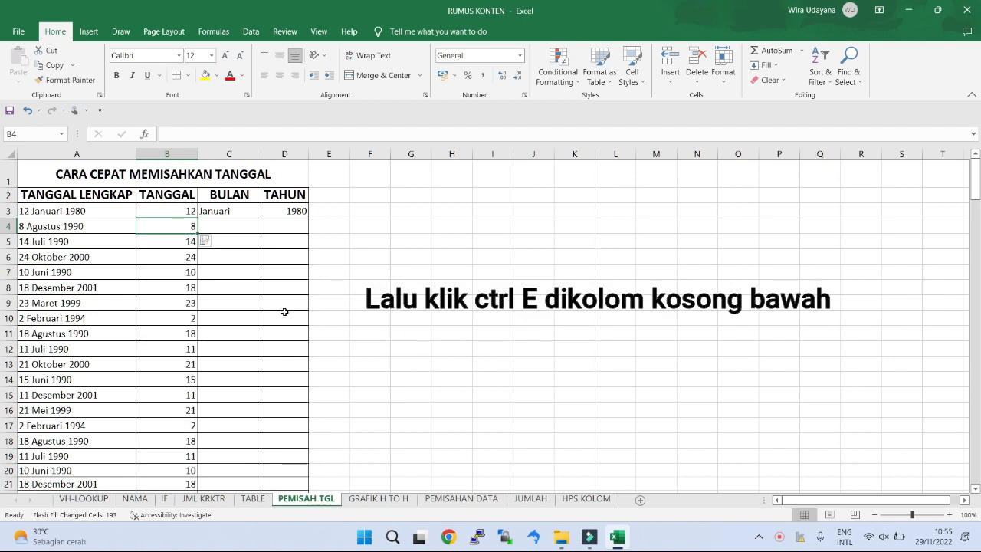
click(214, 227)
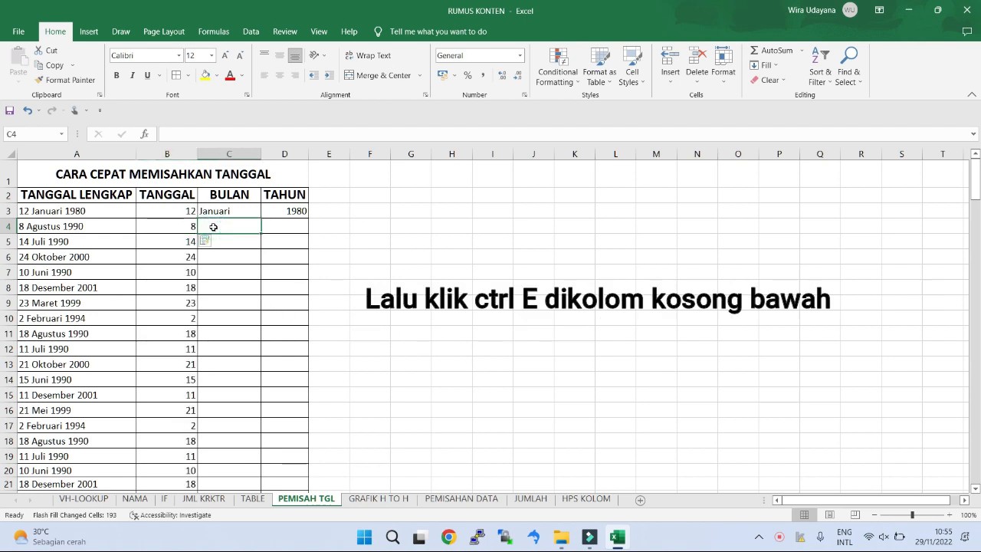
key(ctrl+e)
click(292, 227)
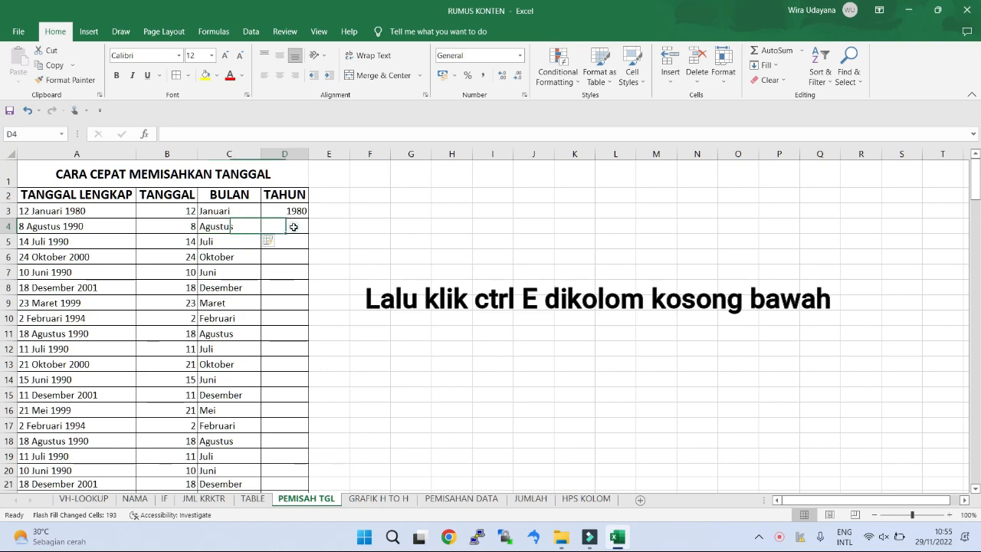
key(ctrl+e)
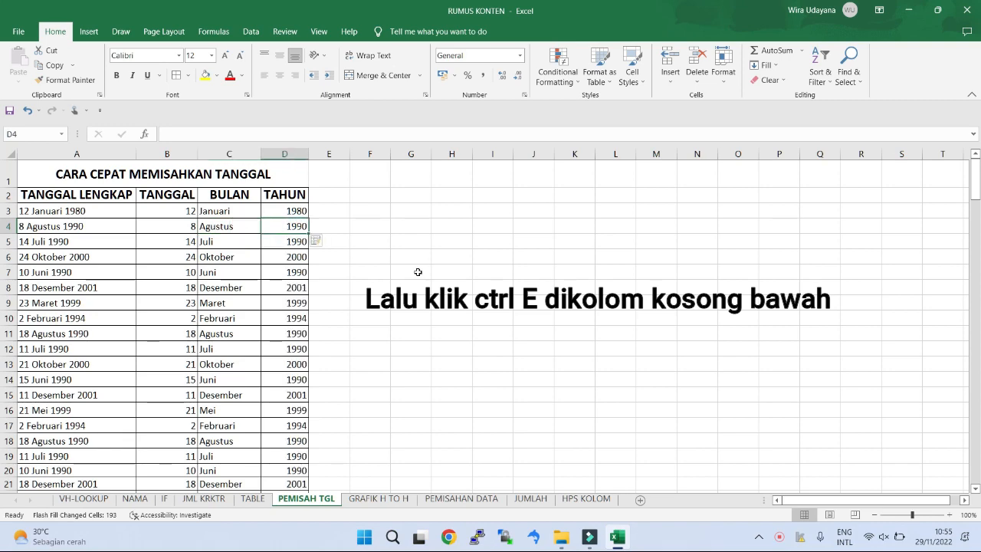
scroll(298, 311, down, 19)
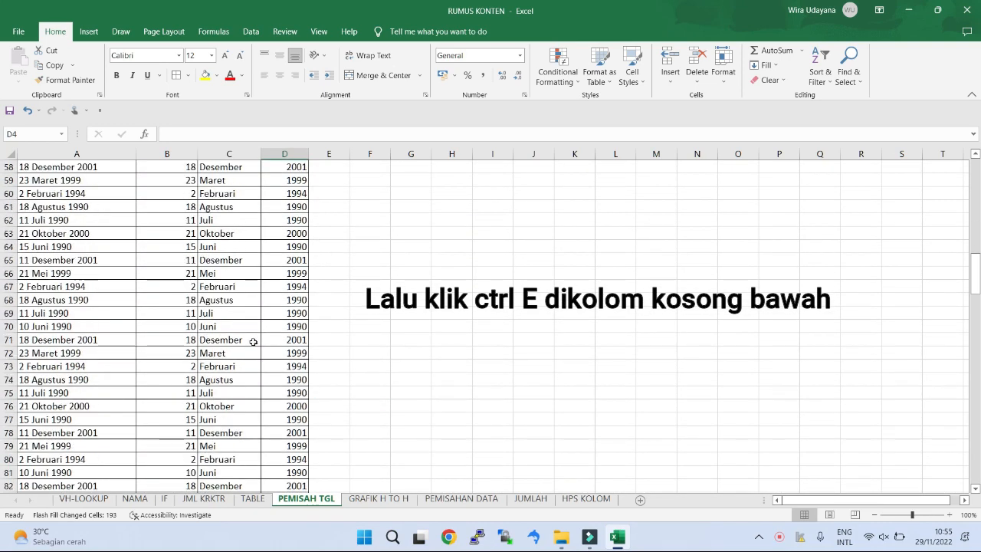
scroll(253, 340, down, 20)
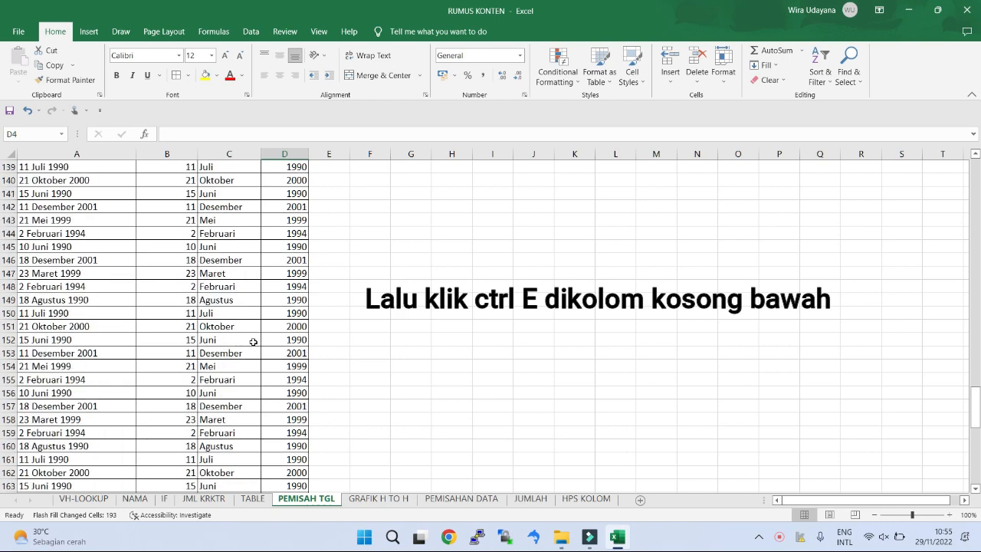
scroll(252, 341, down, 11)
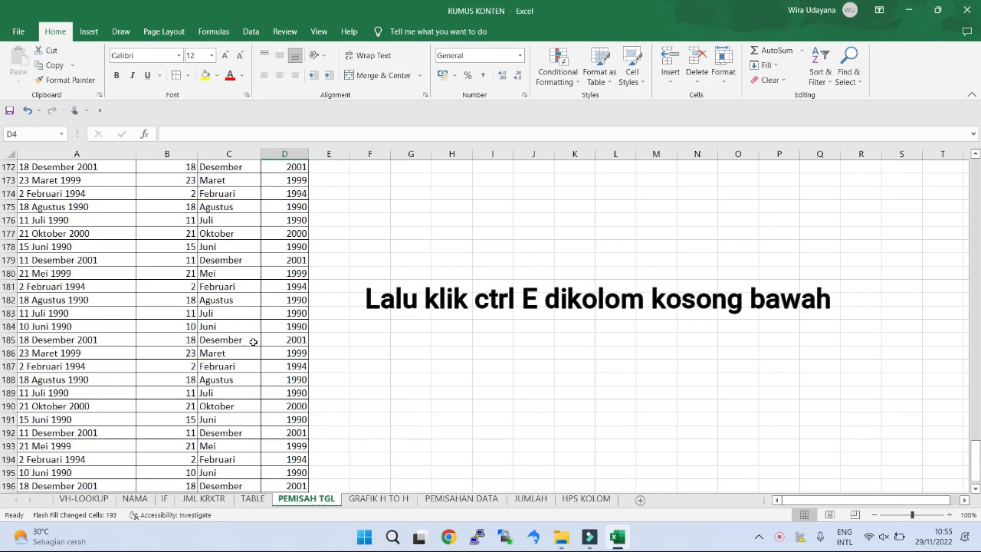
scroll(253, 341, down, 15)
scroll(311, 370, up, 15)
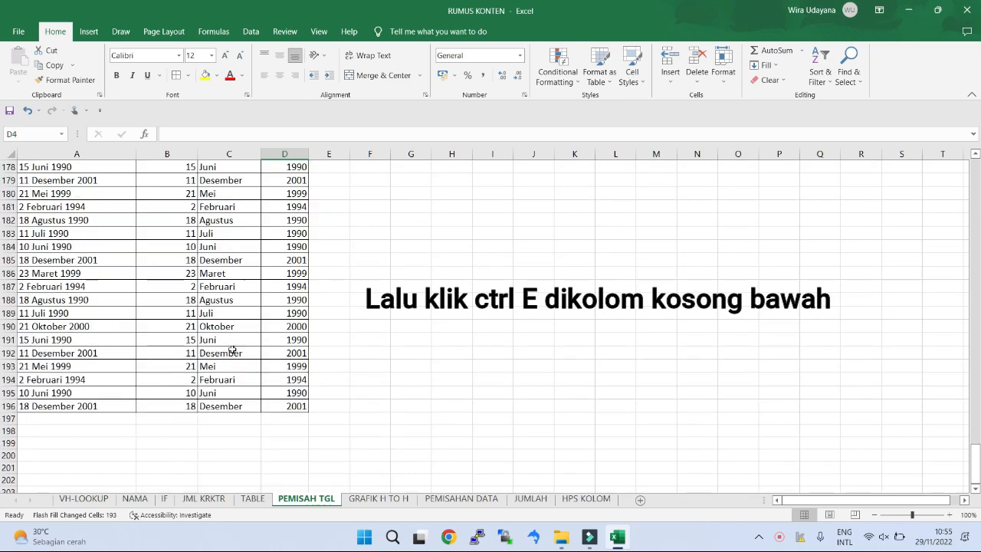
scroll(301, 365, up, 20)
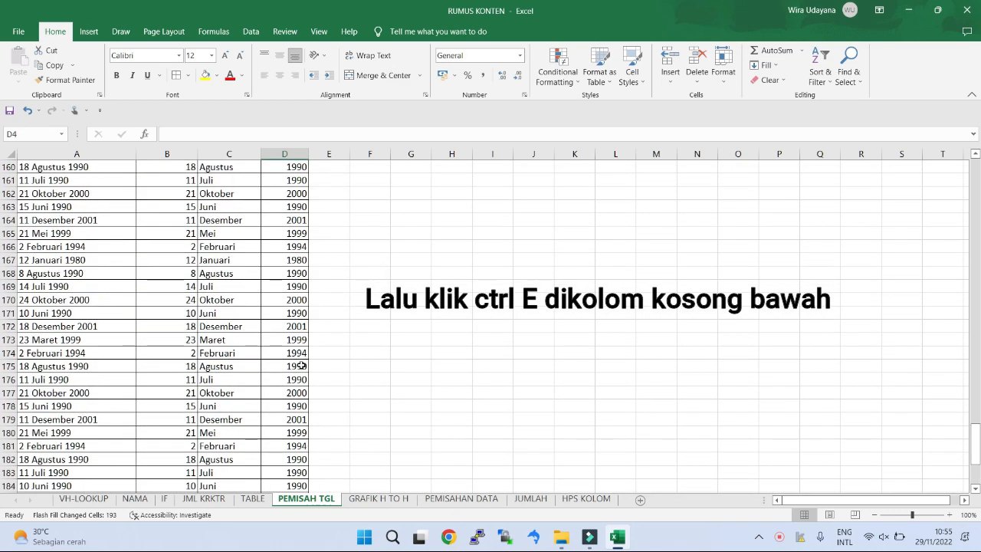
scroll(302, 362, up, 20)
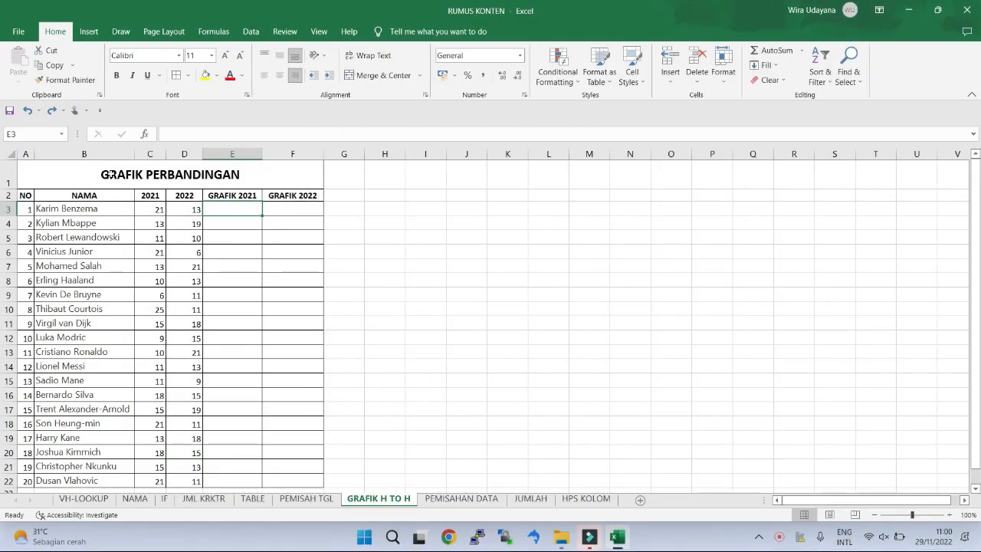
Step: On the GRAFIK H TO H sheet, examine the title, the 2021 and 2022 values and the GRAFIK 2021 and GRAFIK 2022 headers
double_click(109, 174)
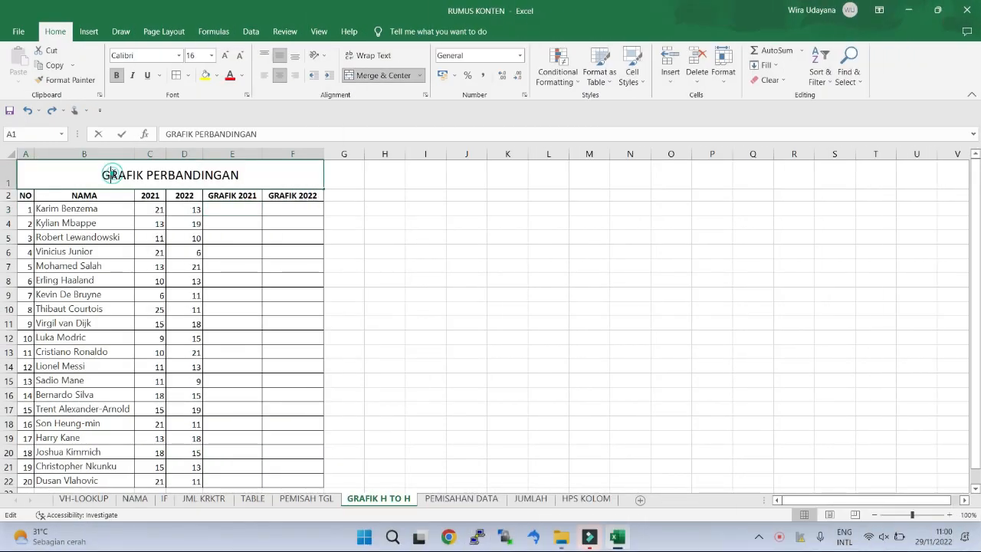
drag(98, 175, 254, 176)
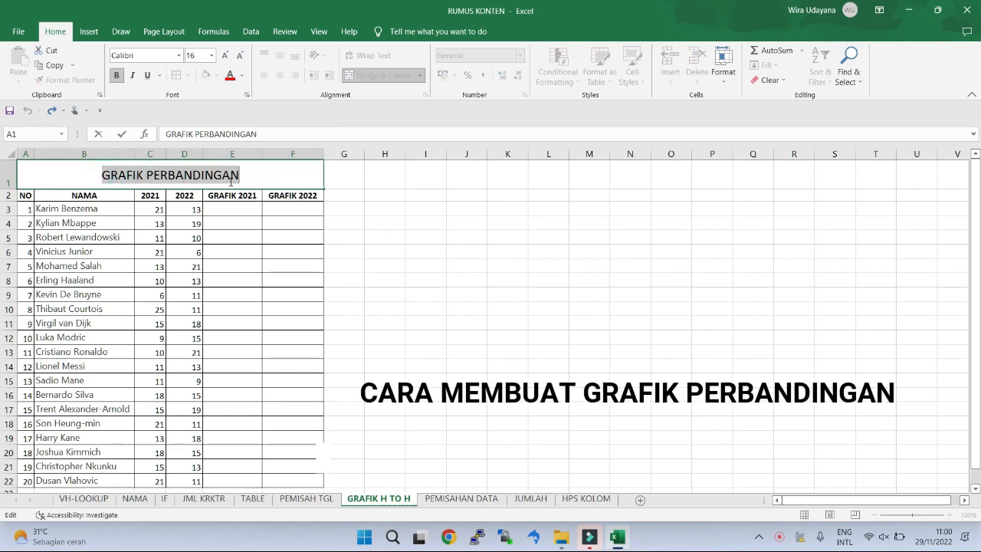
key(ctrl+b)
click(372, 218)
click(150, 196)
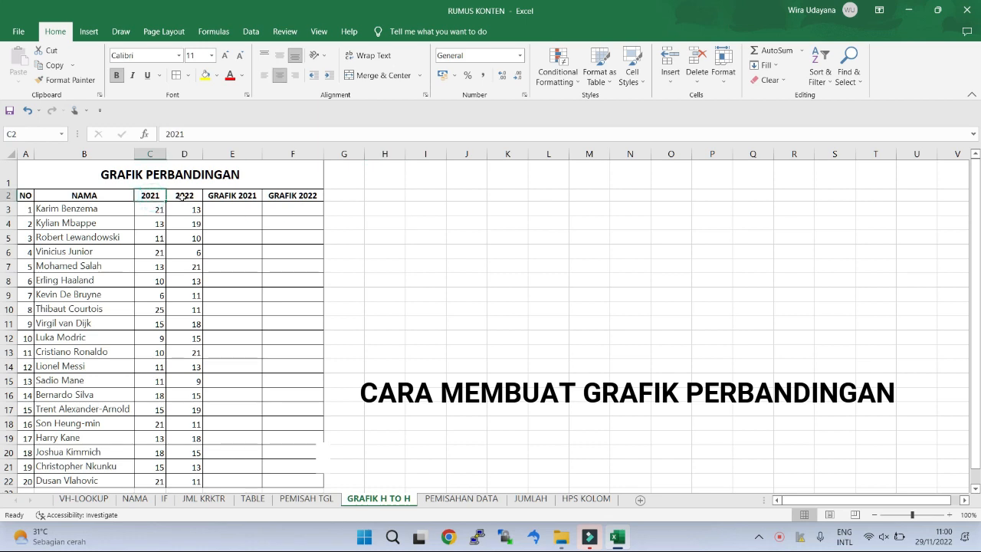
click(186, 195)
drag(147, 209, 186, 294)
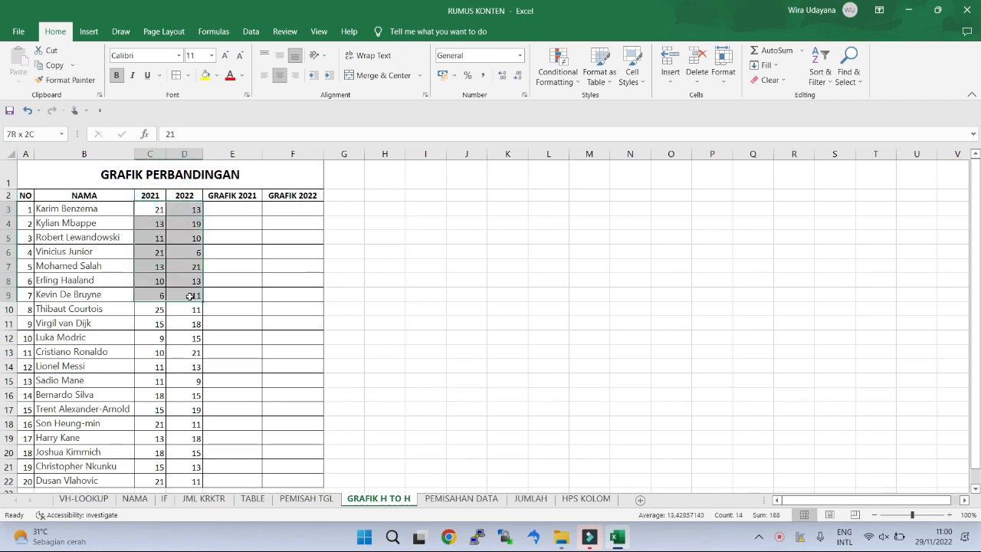
click(239, 199)
click(291, 193)
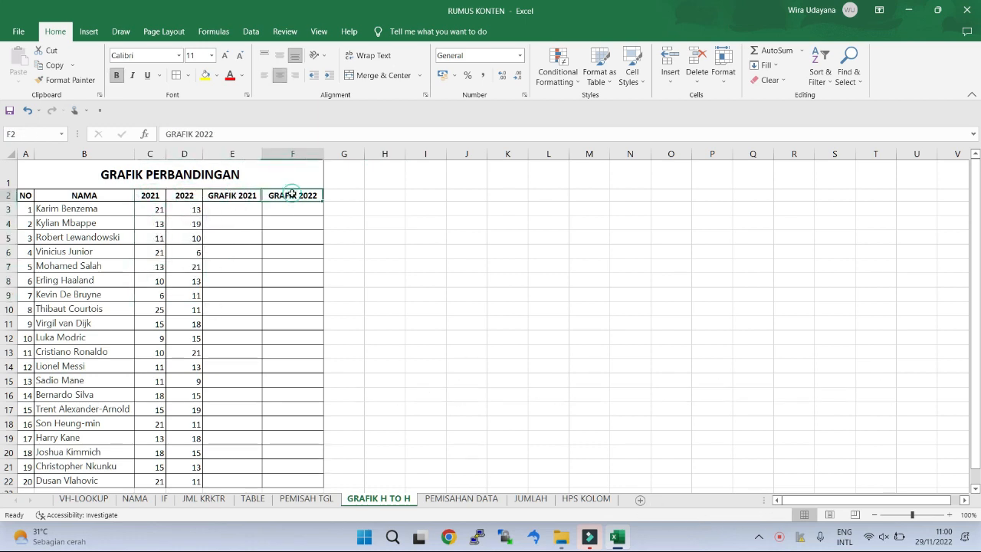
Step: Enter the formula =+REPT("|";C3) in E3 to draw the first player's 2021 bar
click(227, 209)
text(+rep)
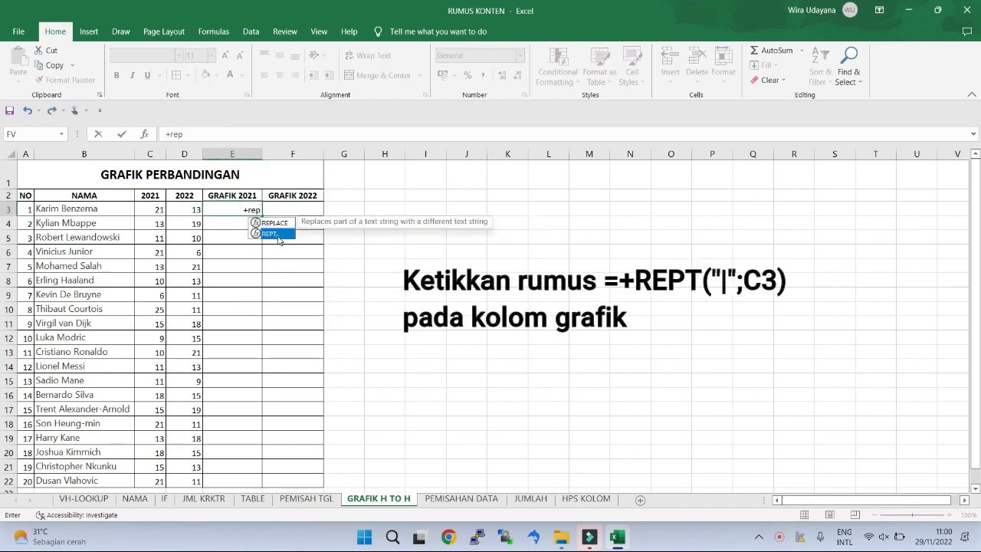
double_click(273, 234)
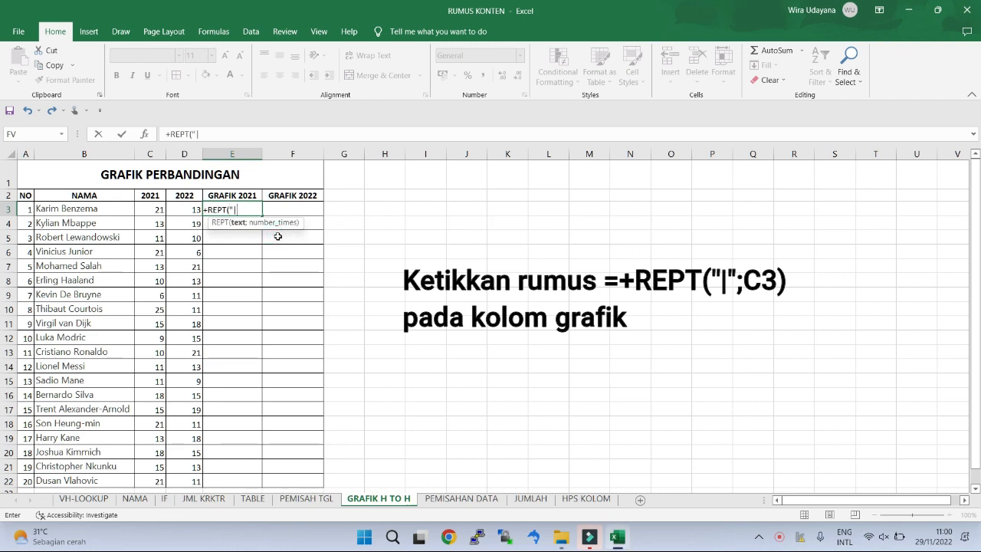
text("|";)
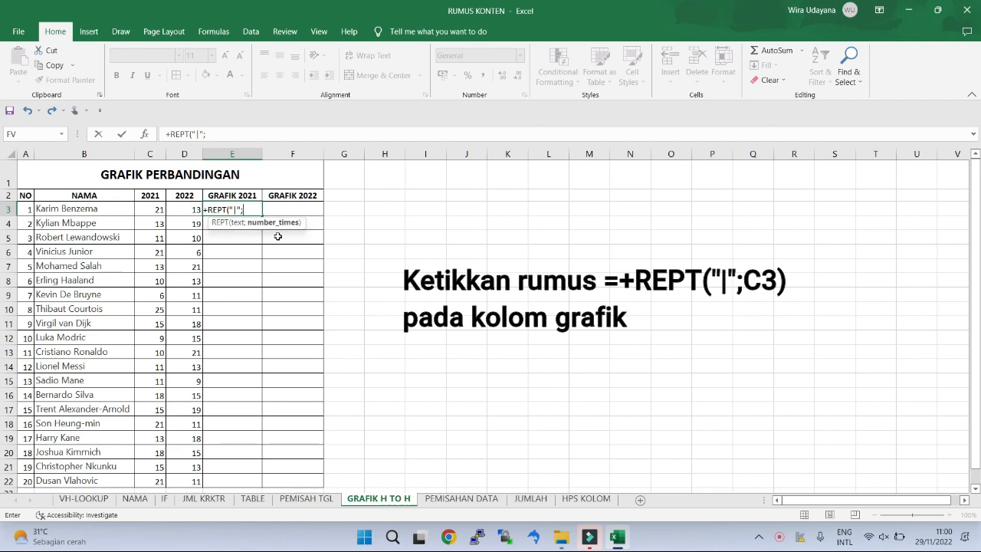
click(158, 210)
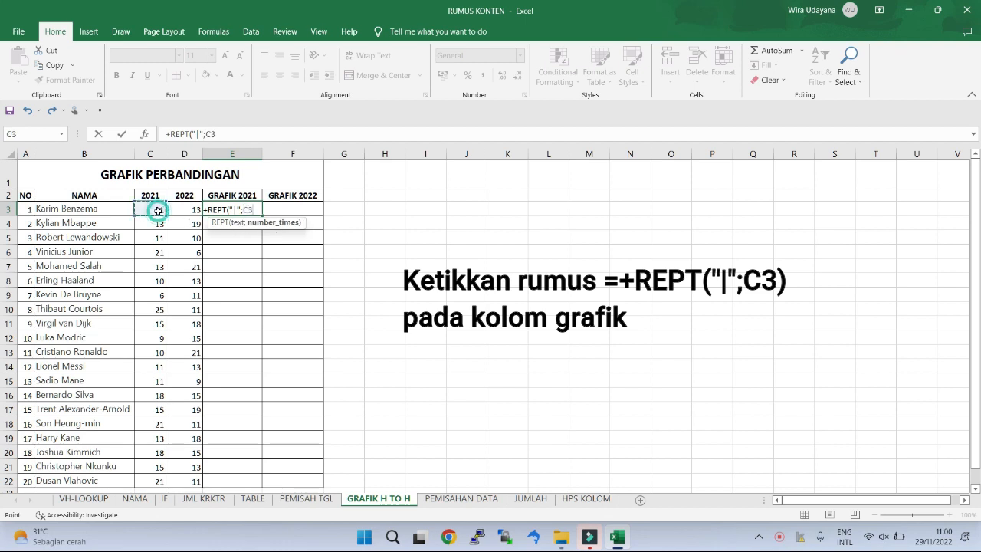
key(Return)
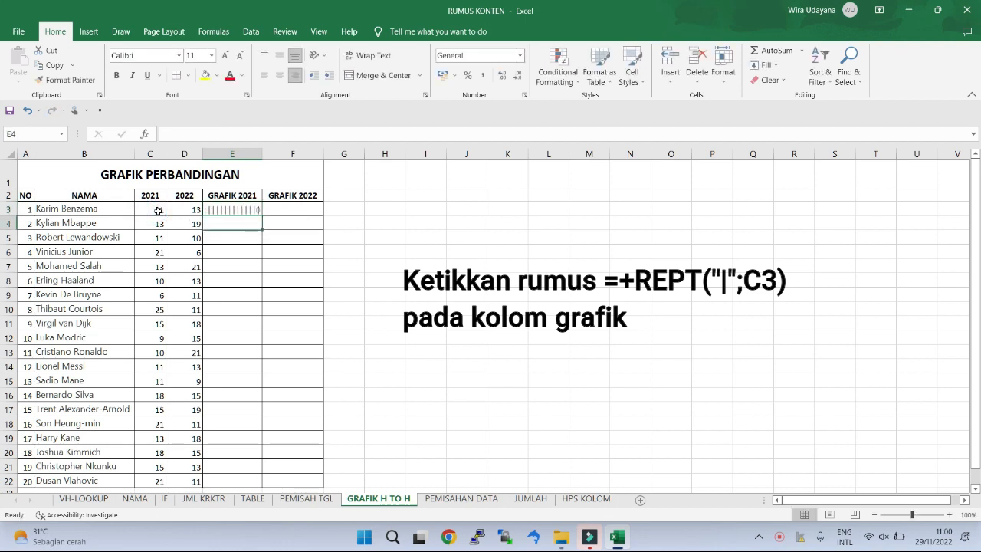
Step: Fill the REPT formula from E3 down to E22 and across into the GRAFIK 2022 column, F3:F22
click(225, 210)
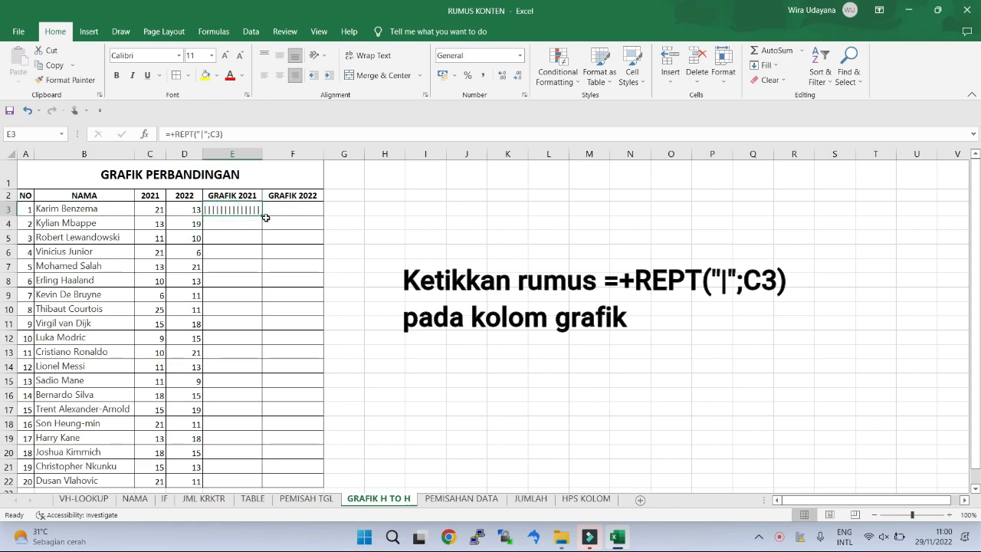
drag(262, 217, 251, 389)
scroll(375, 381, up, 2)
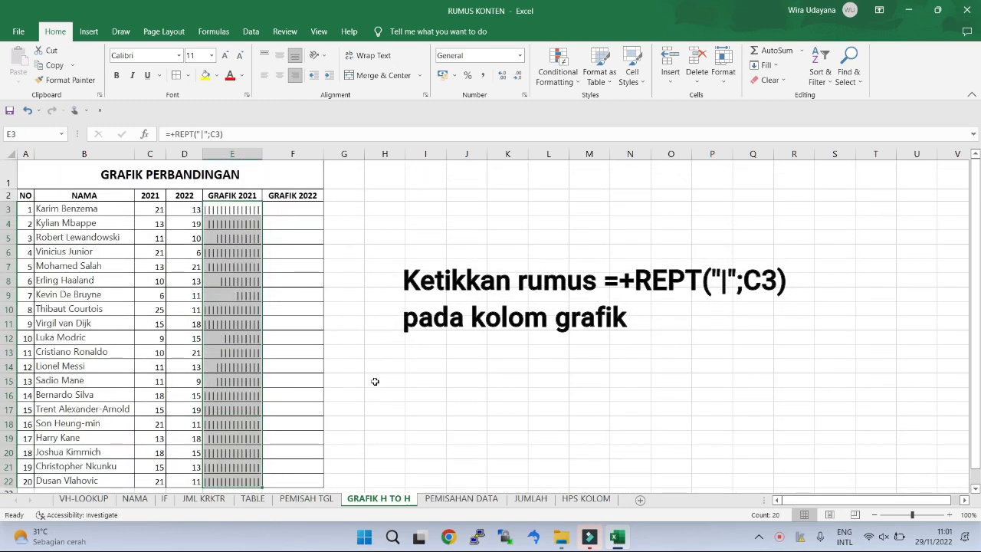
scroll(375, 381, down, 4)
drag(262, 303, 390, 327)
scroll(389, 326, up, 4)
click(444, 320)
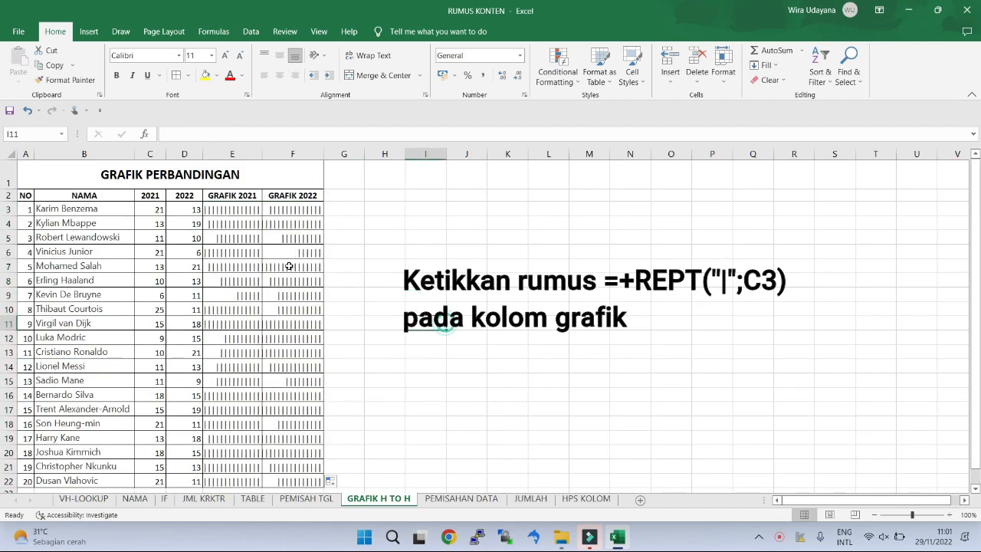
Step: Set the font of the bars in E3:F22 to Stencil
drag(234, 209, 311, 452)
scroll(330, 320, up, 1)
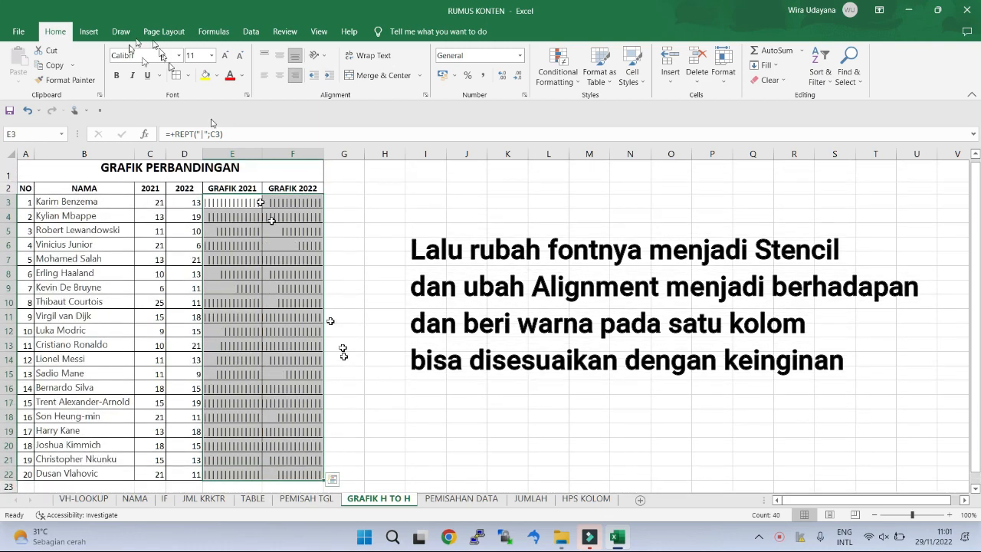
click(152, 58)
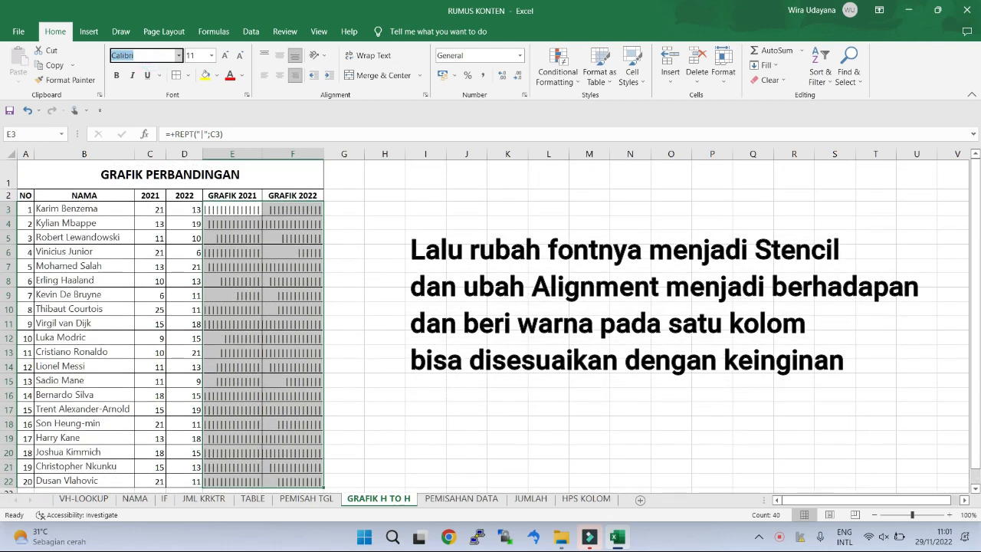
text(Stencil)
key(Return)
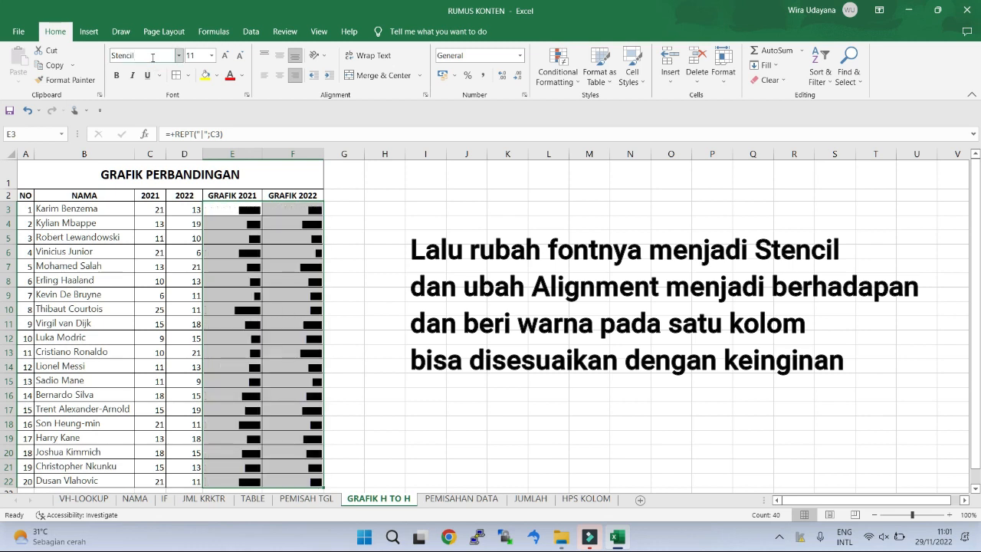
Step: Left-align the GRAFIK 2022 bars in F3:F22 and colour them red, so they face the GRAFIK 2021 bars
click(284, 249)
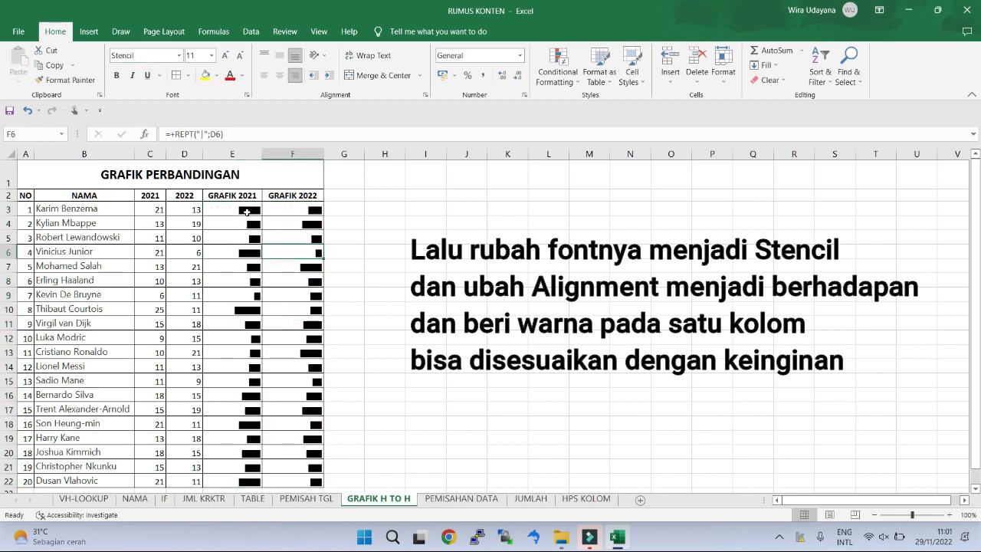
click(247, 212)
click(301, 214)
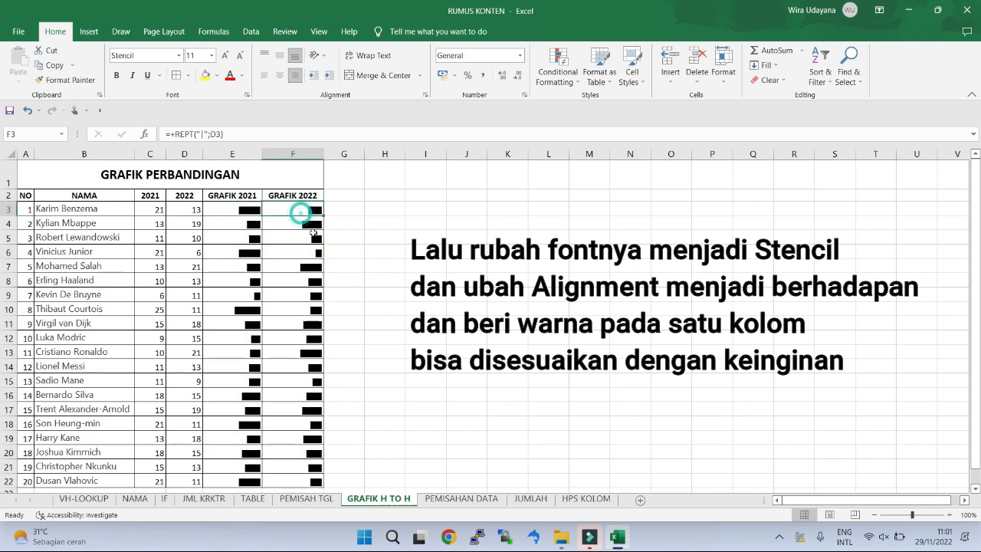
scroll(326, 262, down, 2)
shift+click(314, 381)
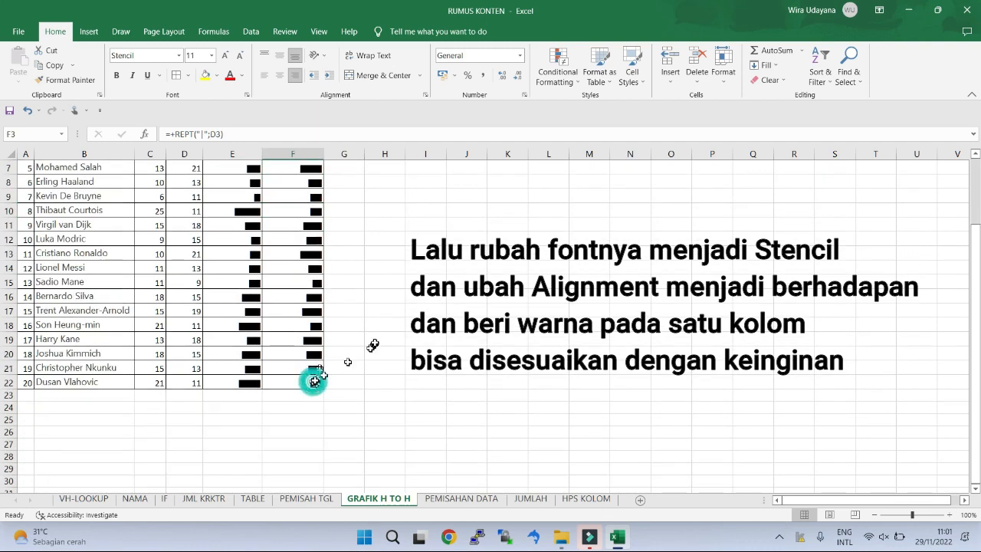
scroll(372, 342, up, 2)
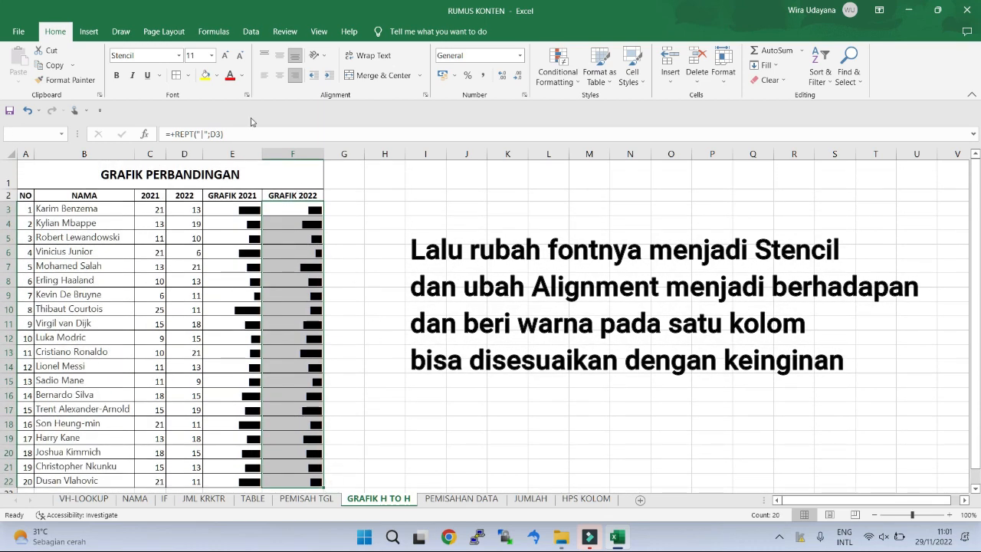
click(264, 75)
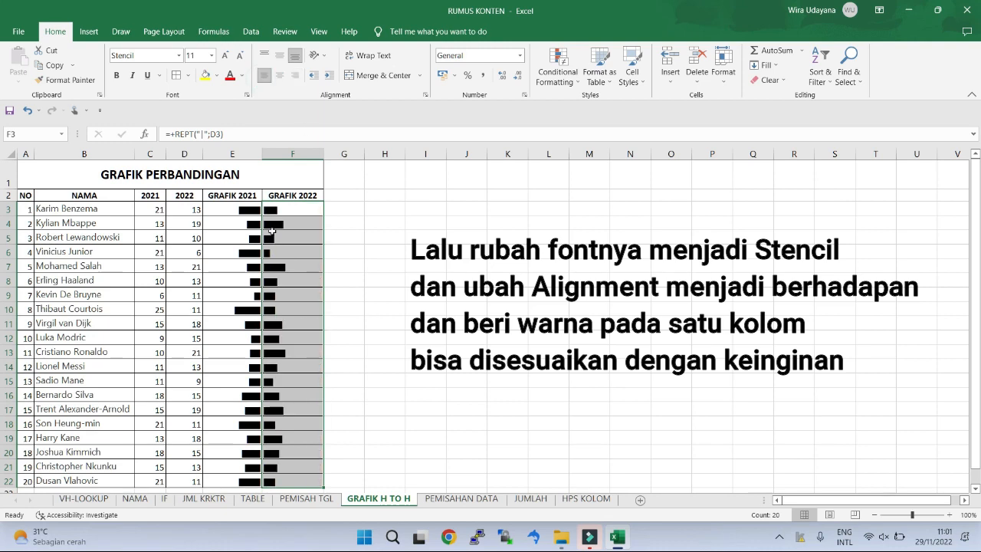
click(230, 76)
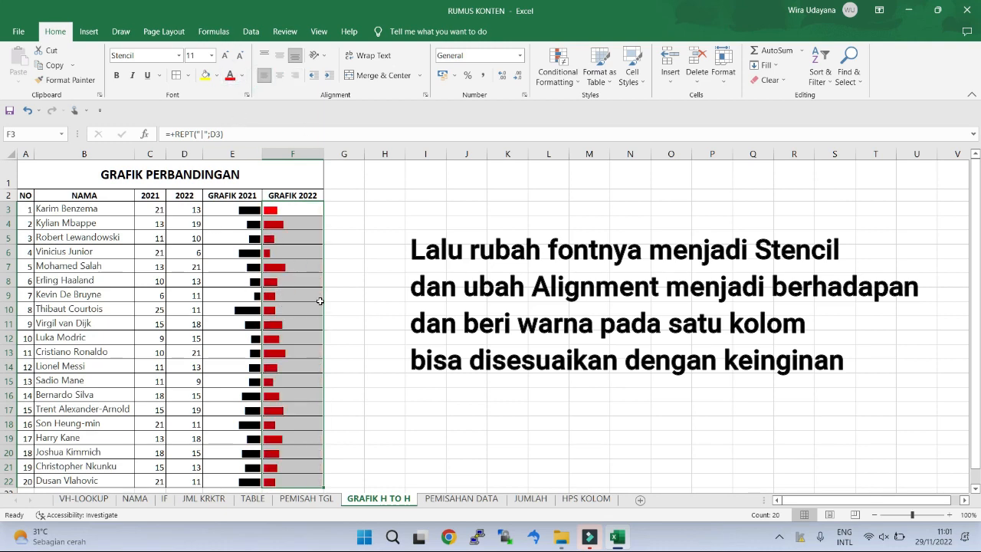
scroll(293, 330, down, 2)
scroll(294, 310, up, 2)
drag(224, 209, 306, 322)
drag(305, 461, 304, 481)
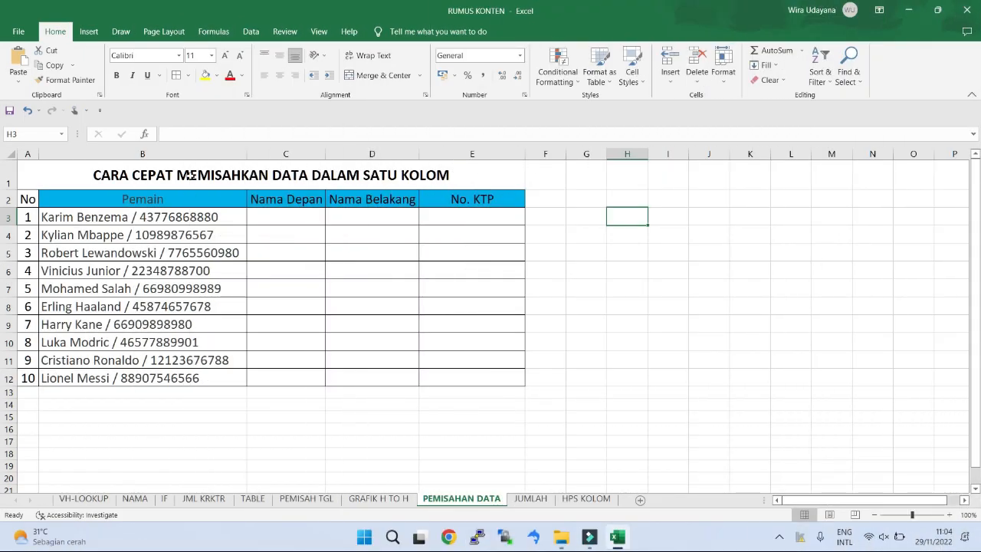
double_click(187, 175)
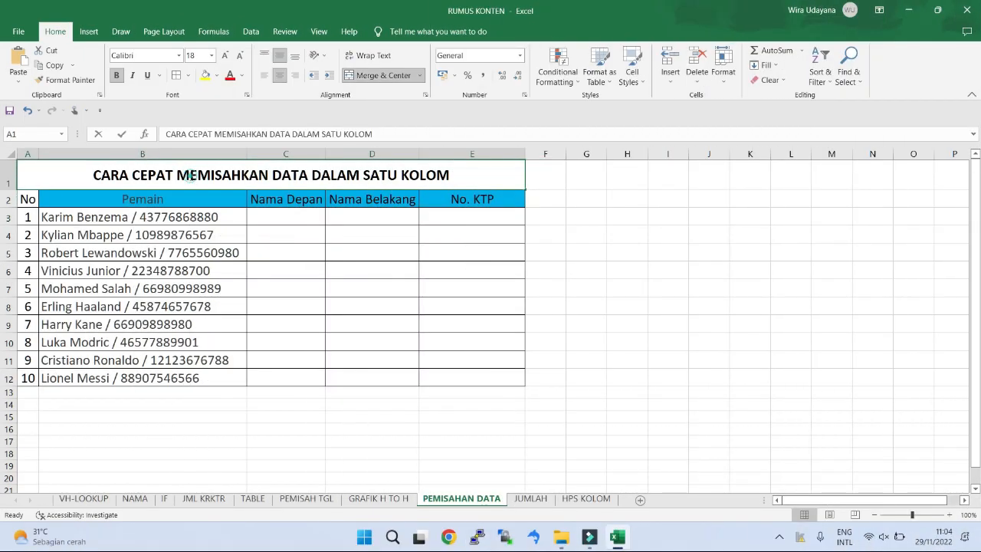
drag(93, 174, 451, 175)
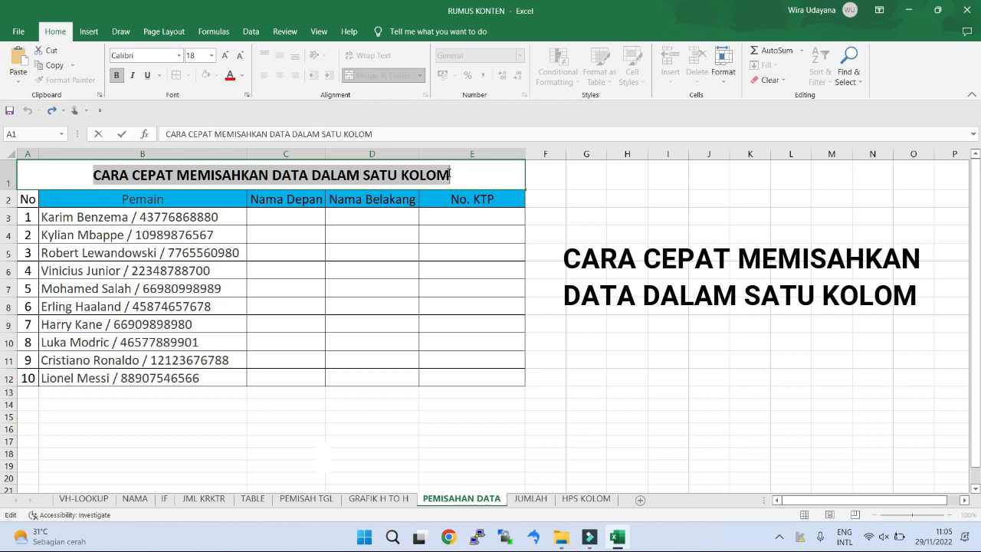
click(177, 218)
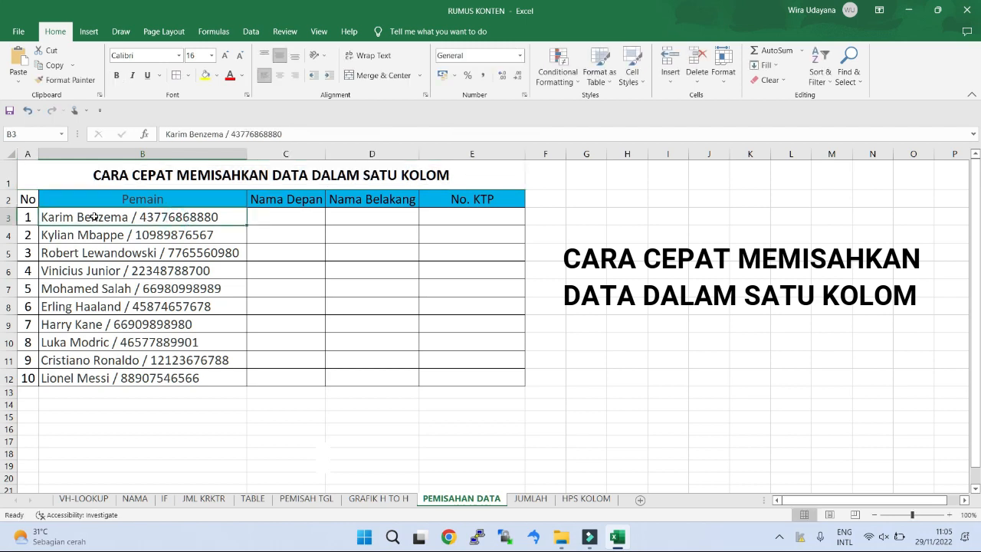
drag(65, 219, 77, 377)
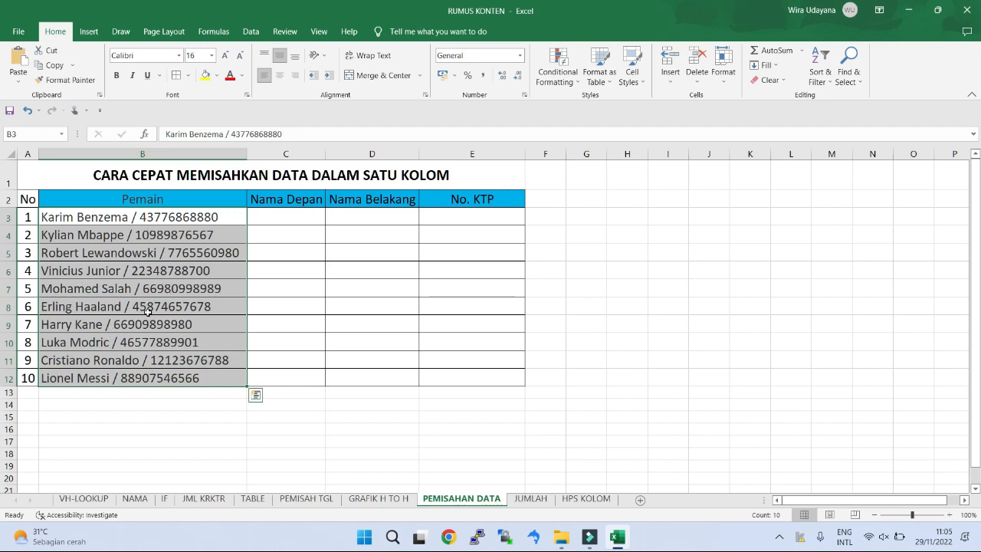
click(318, 300)
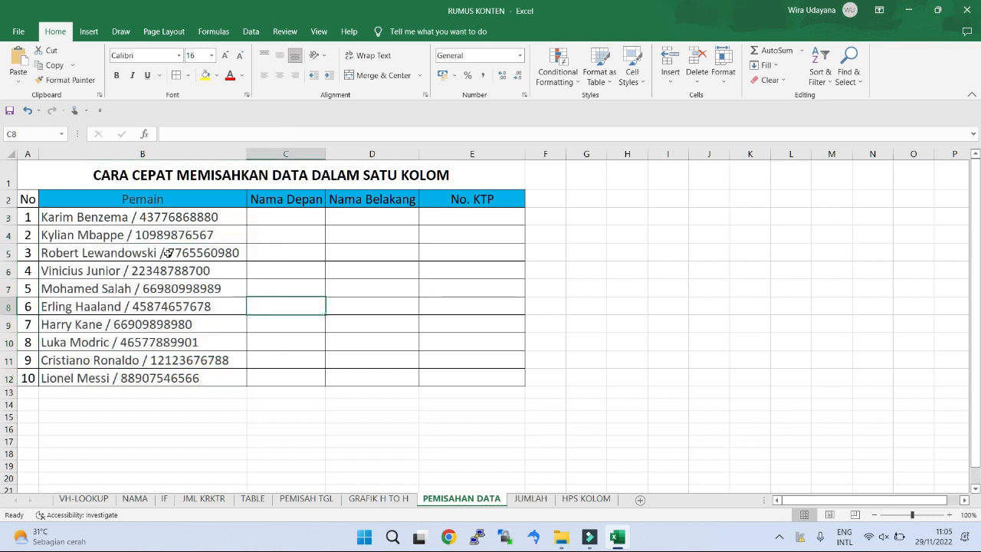
Step: Copy only the first name from the first player's combined entry in B3 into the Nama Depan cell C3
click(69, 217)
double_click(43, 216)
drag(43, 218, 75, 218)
key(ctrl+c)
click(268, 219)
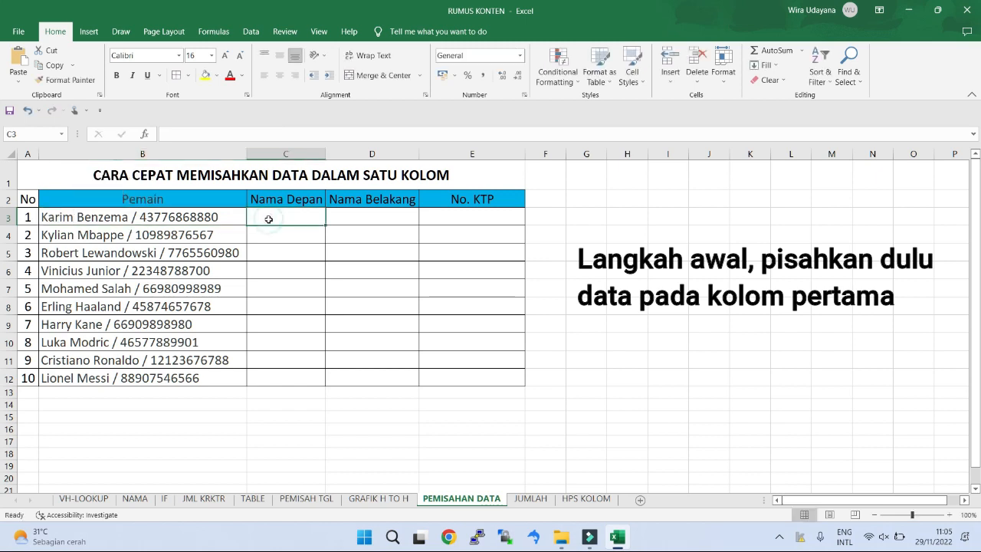
key(ctrl+v)
Step: Copy only the last name from the combined entry in B3 into the Nama Belakang cell D3
click(86, 217)
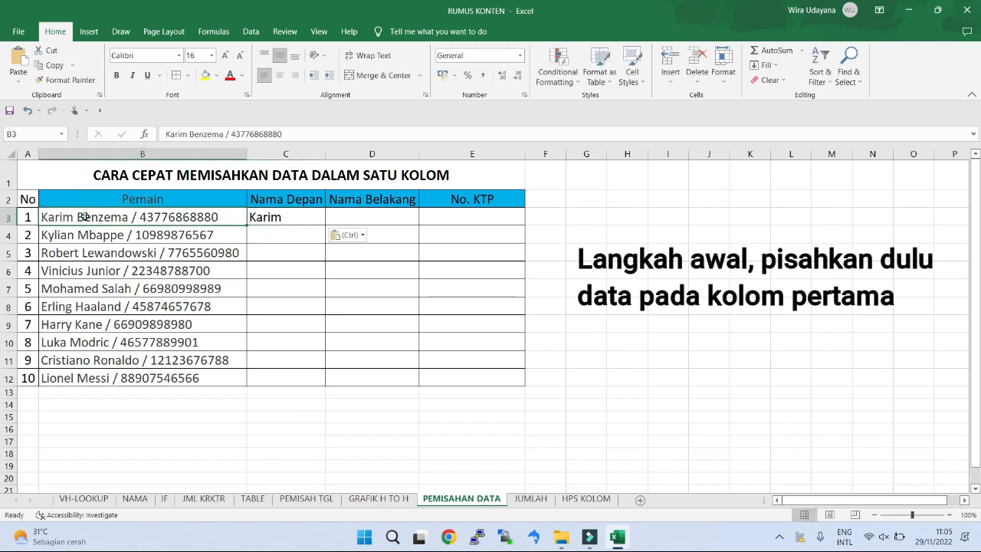
double_click(84, 216)
click(79, 216)
drag(78, 217, 129, 217)
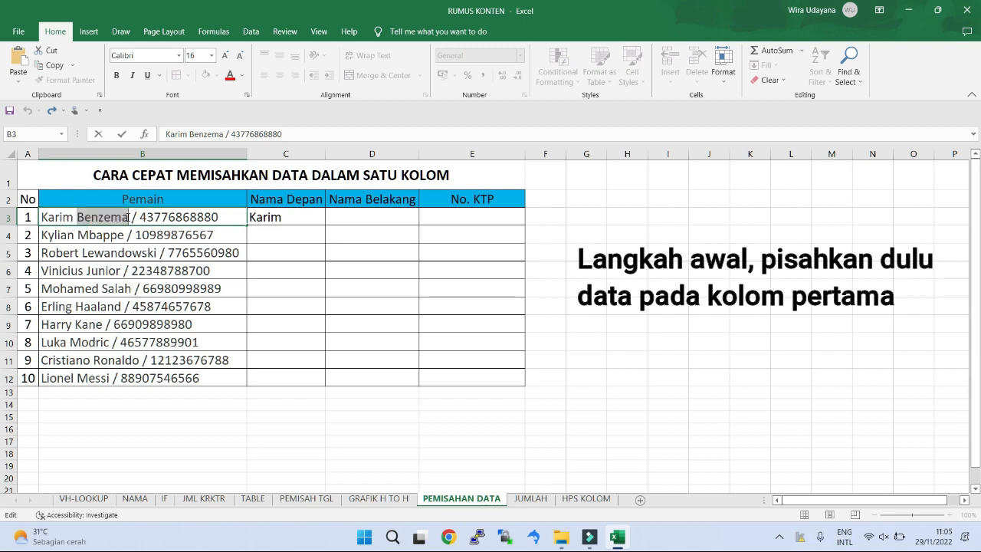
key(ctrl+c)
click(357, 223)
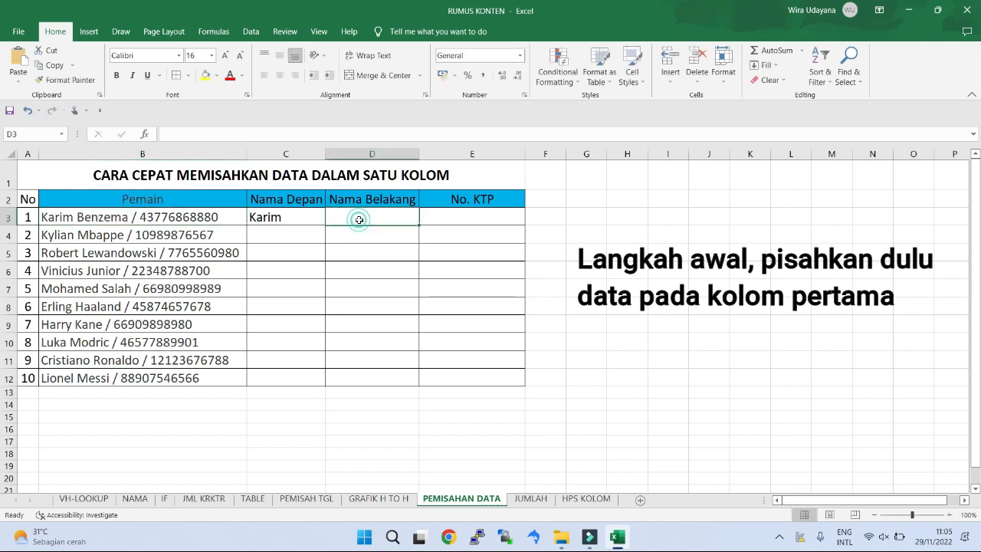
key(ctrl+v)
Step: Copy the ID number after the slash in B3 into the No. KTP cell E3
click(165, 221)
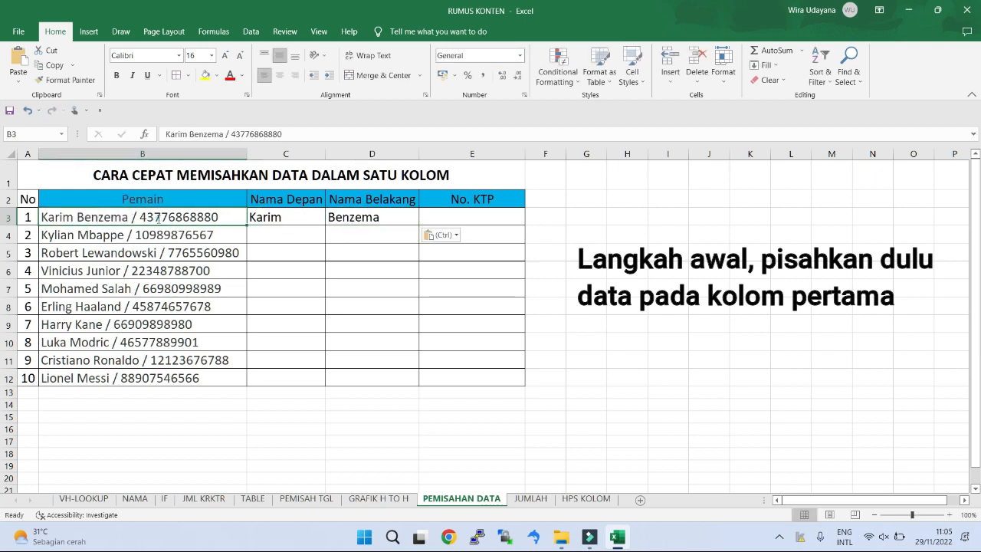
double_click(166, 221)
drag(141, 217, 215, 218)
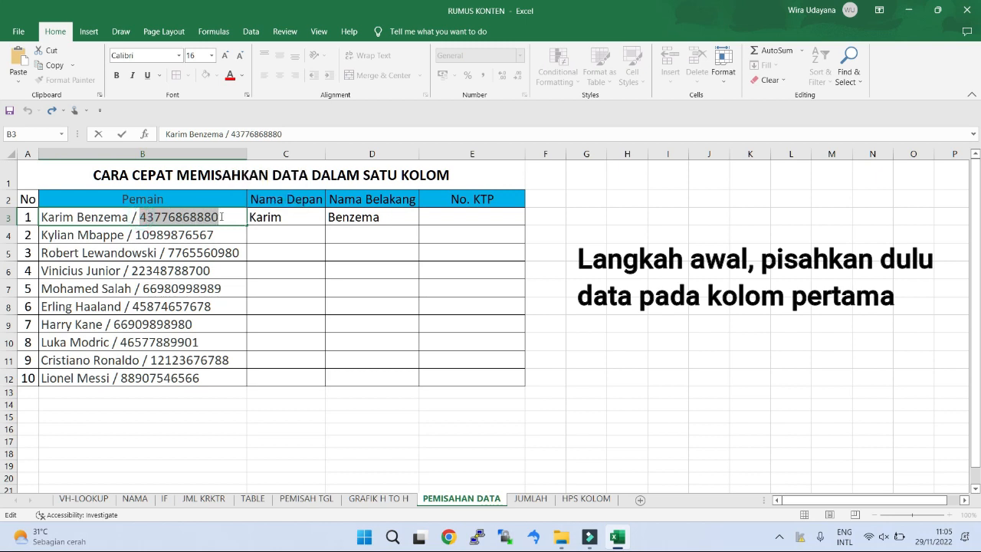
key(ctrl+c)
click(454, 218)
key(ctrl+v)
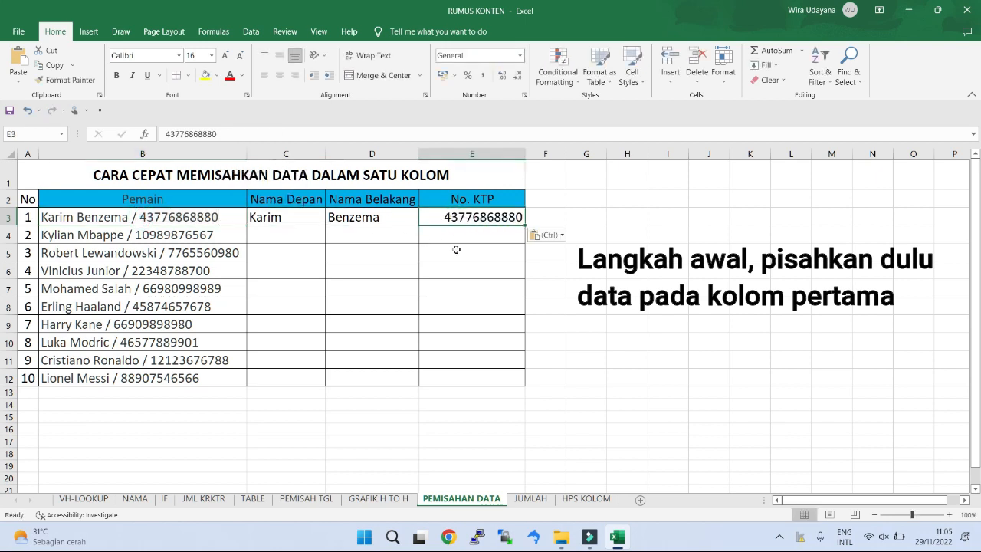
Step: Flash Fill the Nama Depan, Nama Belakang and No. KTP columns from row 4 down, following the examples in row 3
click(295, 239)
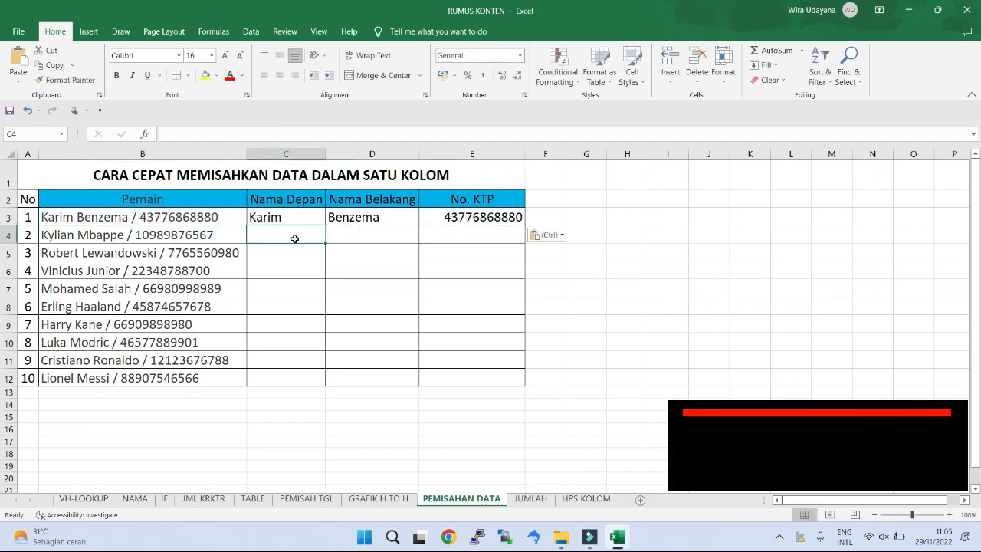
key(ctrl+e)
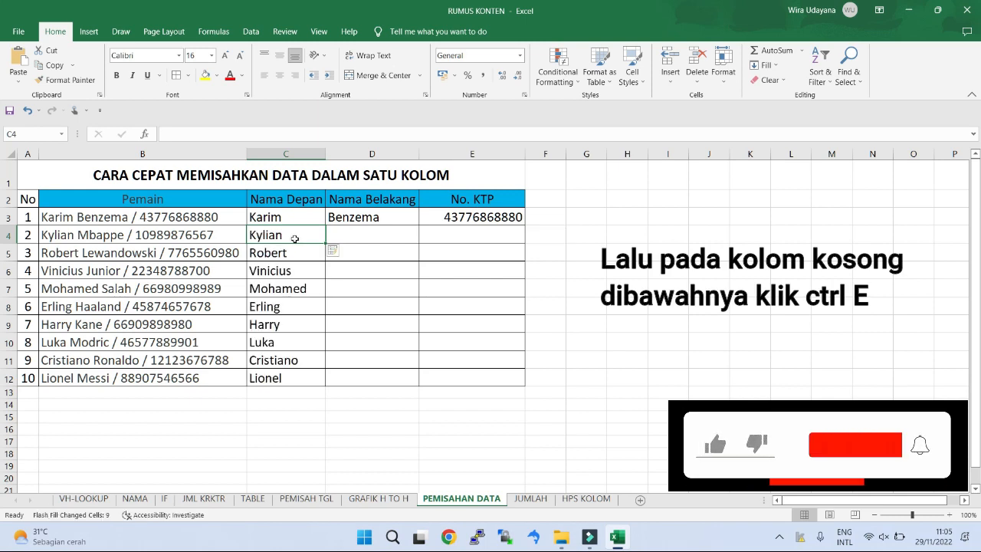
click(350, 236)
key(ctrl+e)
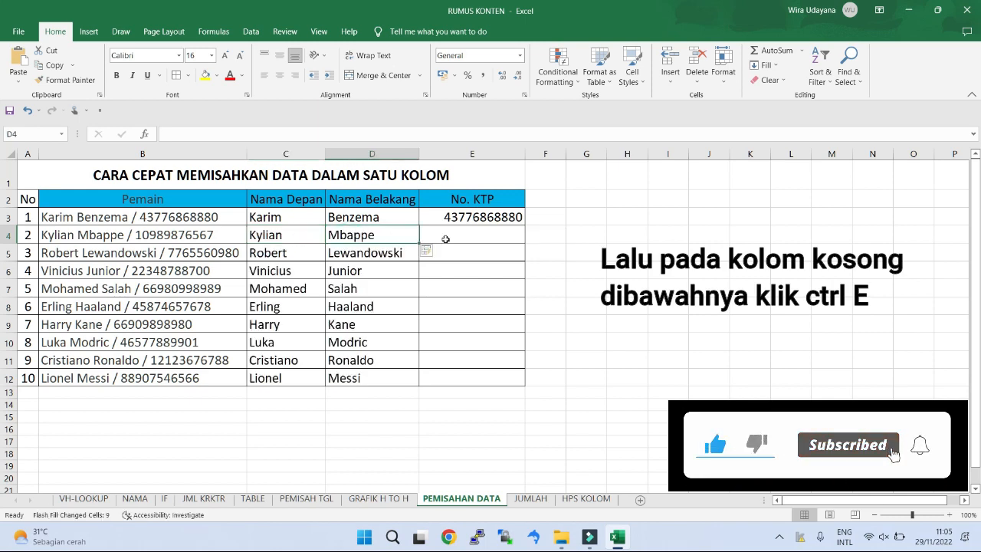
click(453, 239)
key(ctrl+e)
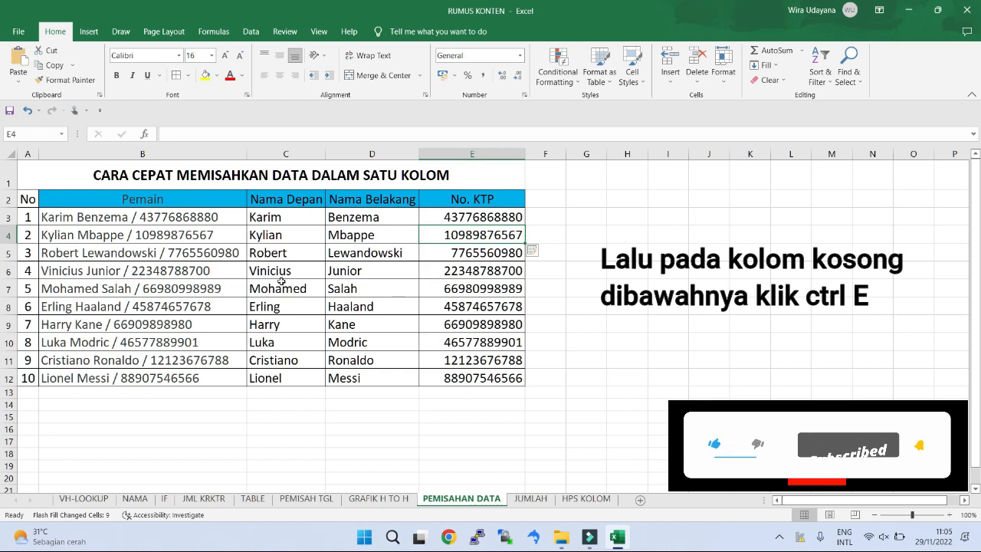
drag(175, 215, 463, 373)
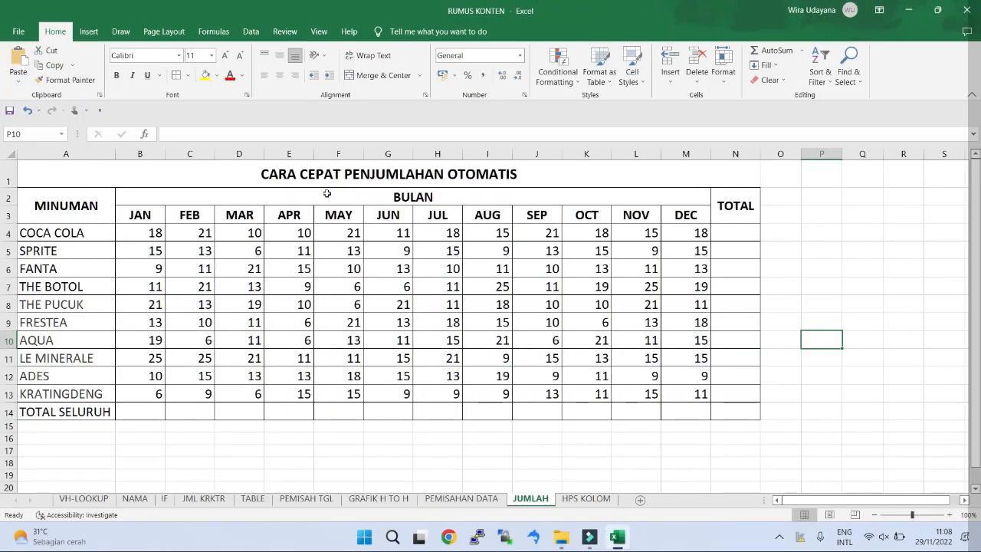
double_click(316, 174)
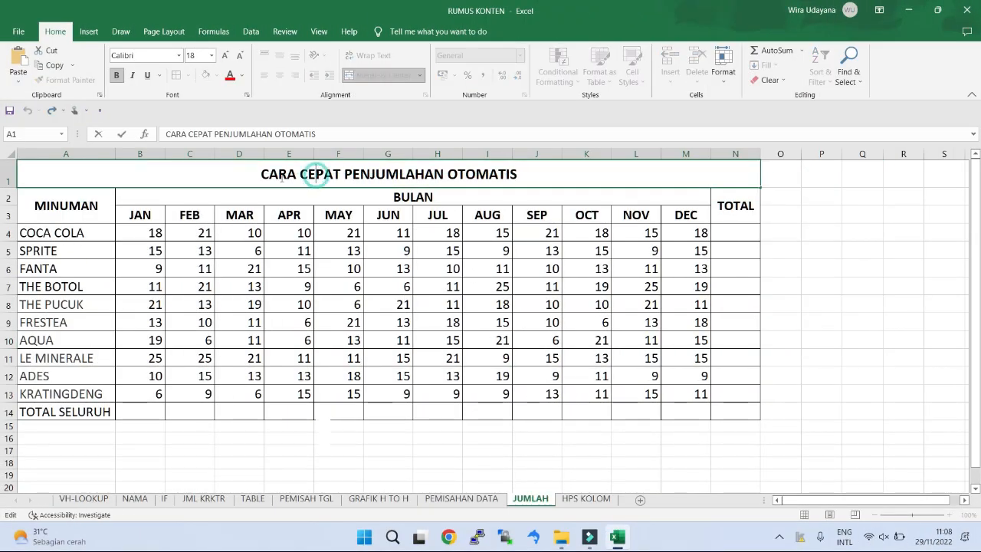
drag(296, 174, 525, 175)
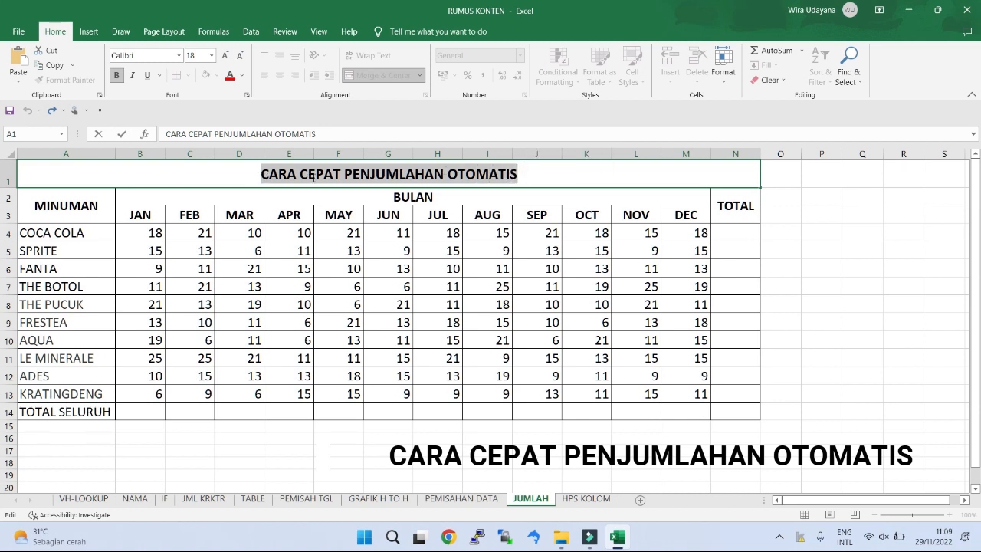
Step: AutoSum the block B4:N14 to fill the TOTAL column and TOTAL SELURUH row, and inspect the December total's formula
click(490, 263)
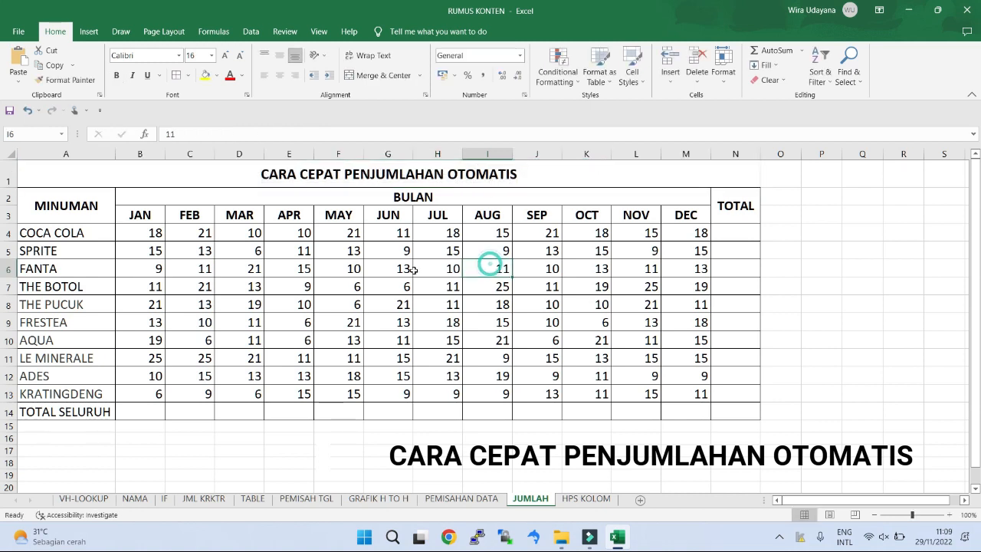
drag(142, 232, 737, 413)
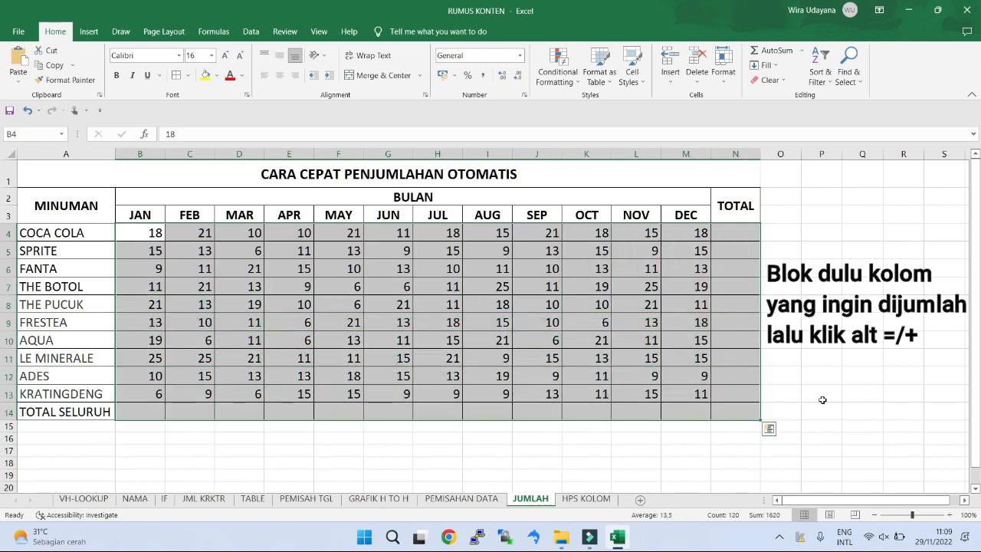
key(alt+equal)
click(745, 286)
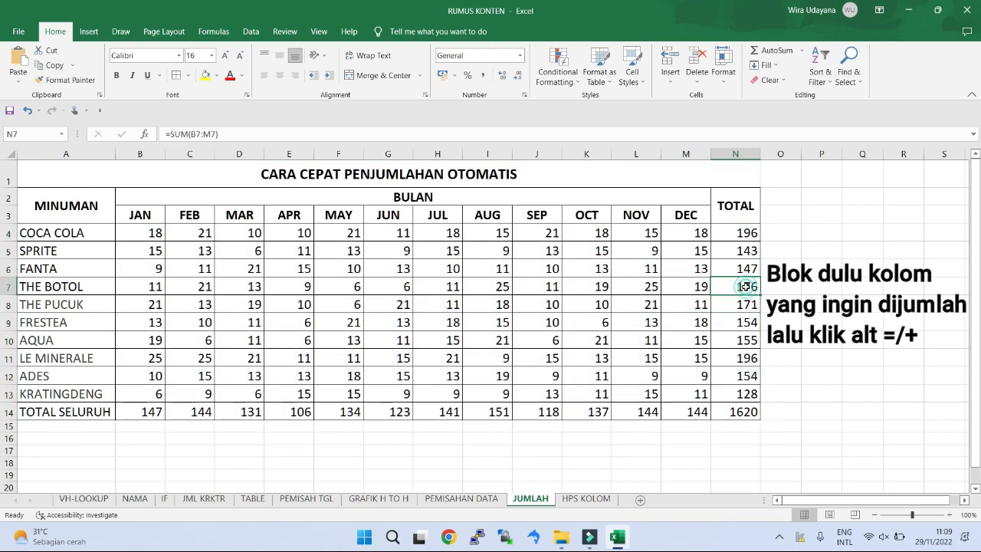
drag(740, 233, 766, 423)
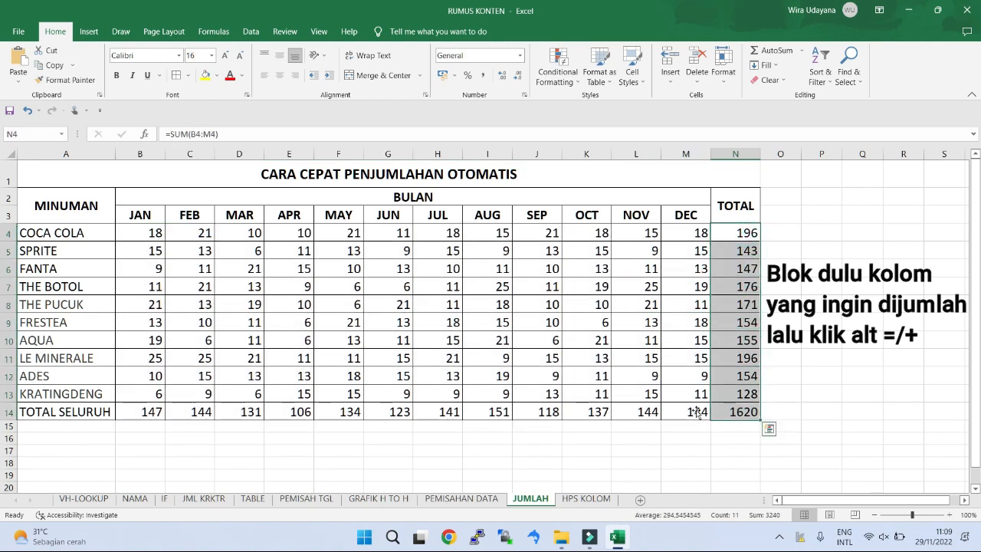
drag(154, 411, 730, 415)
click(685, 412)
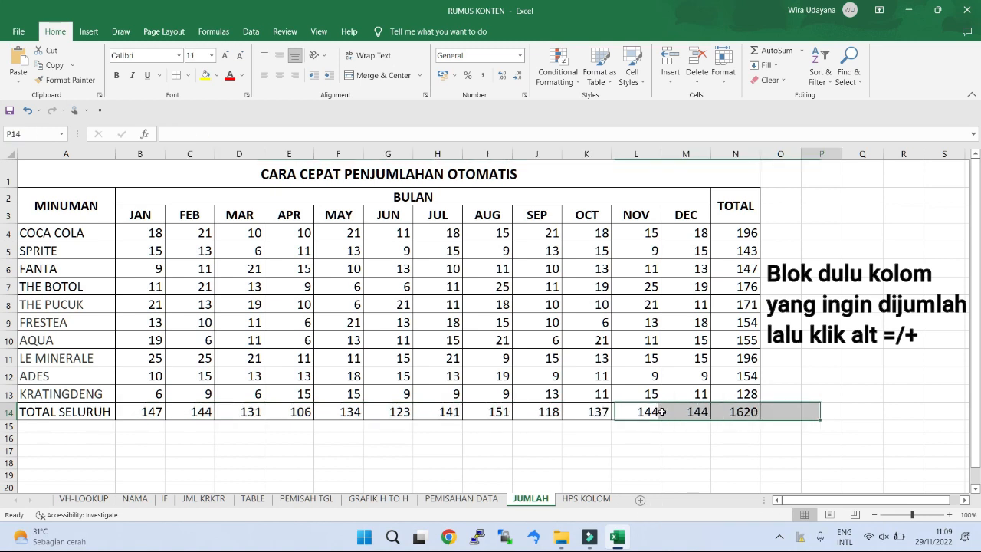
double_click(685, 412)
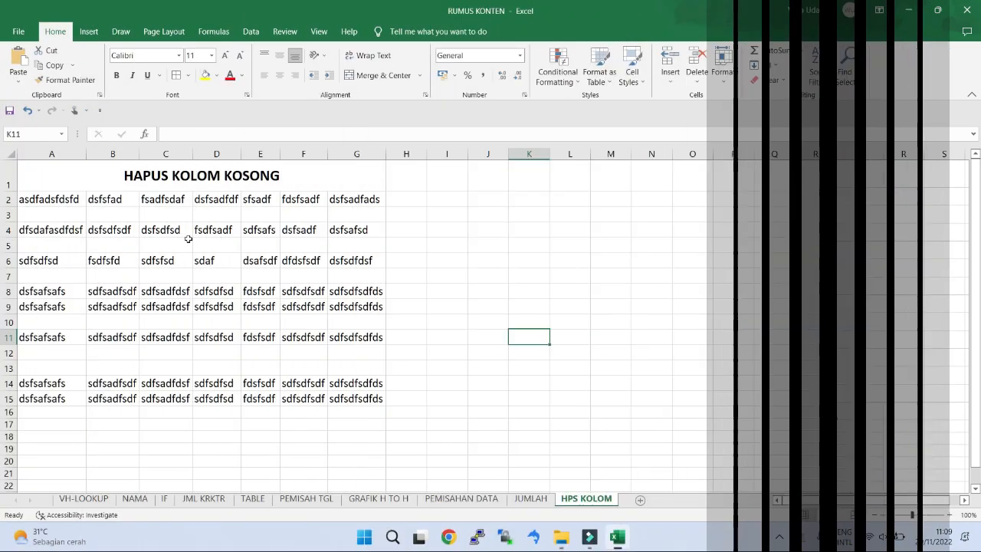
Step: Examine the HAPUS KOLOM KOSONG table for empty rows between the data, such as rows 3, 5 and 7
click(131, 176)
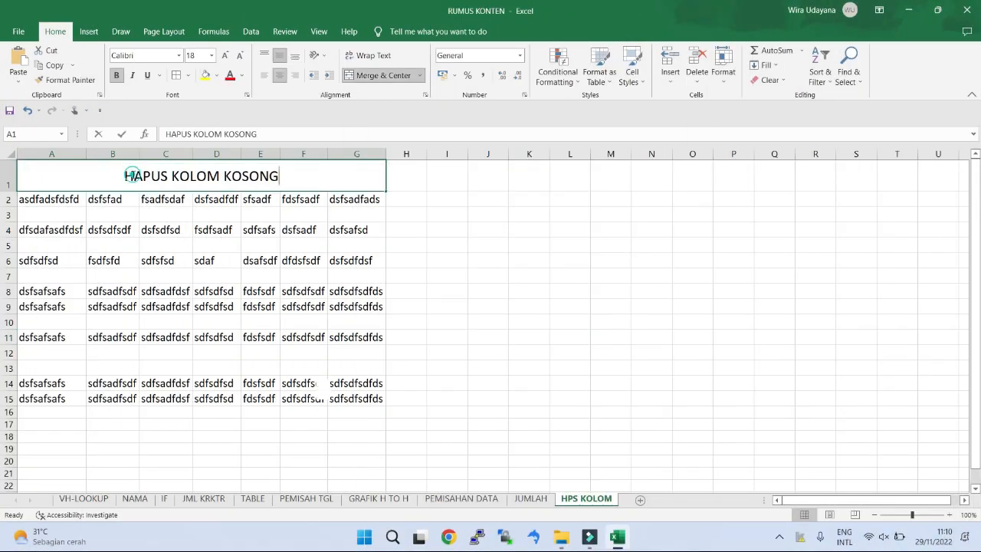
double_click(126, 176)
drag(124, 176, 288, 177)
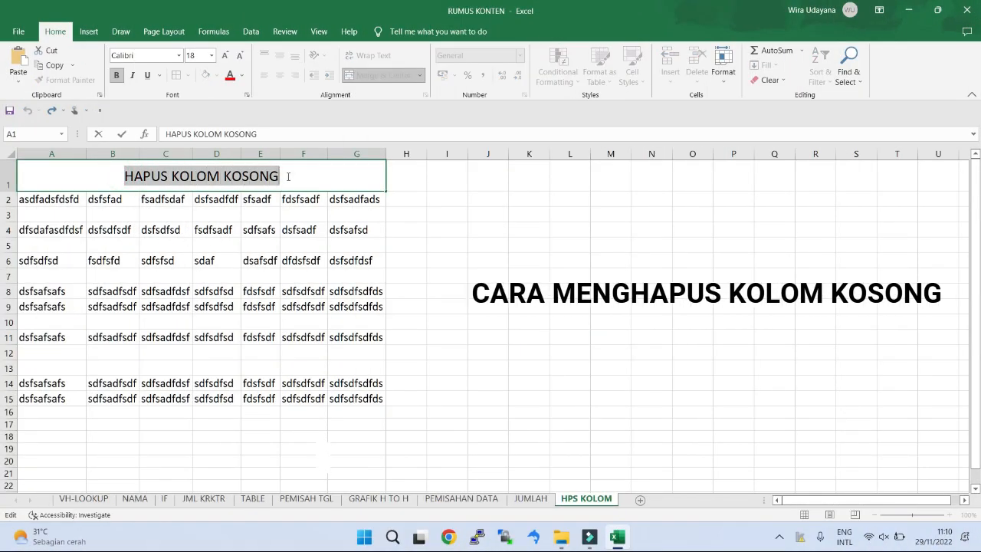
click(261, 217)
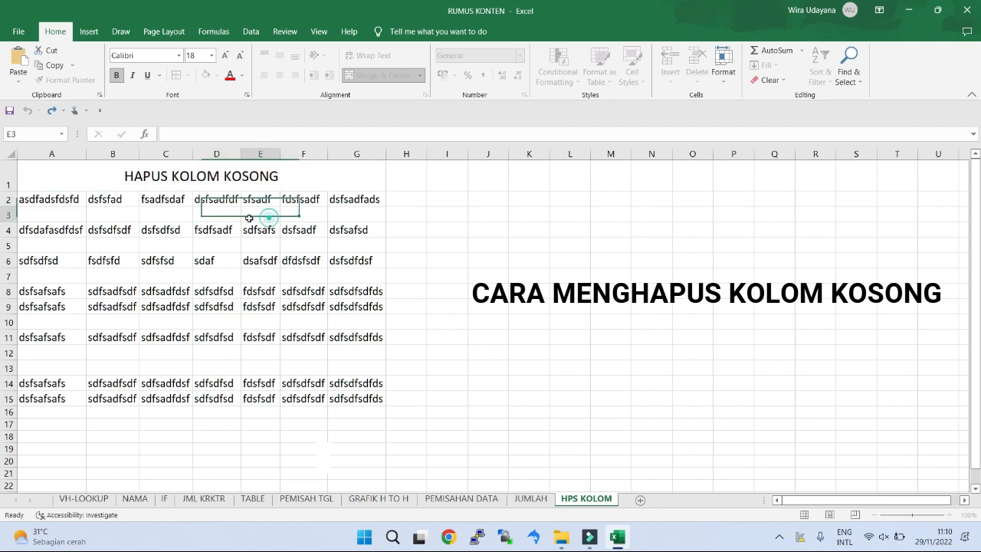
drag(43, 214, 360, 215)
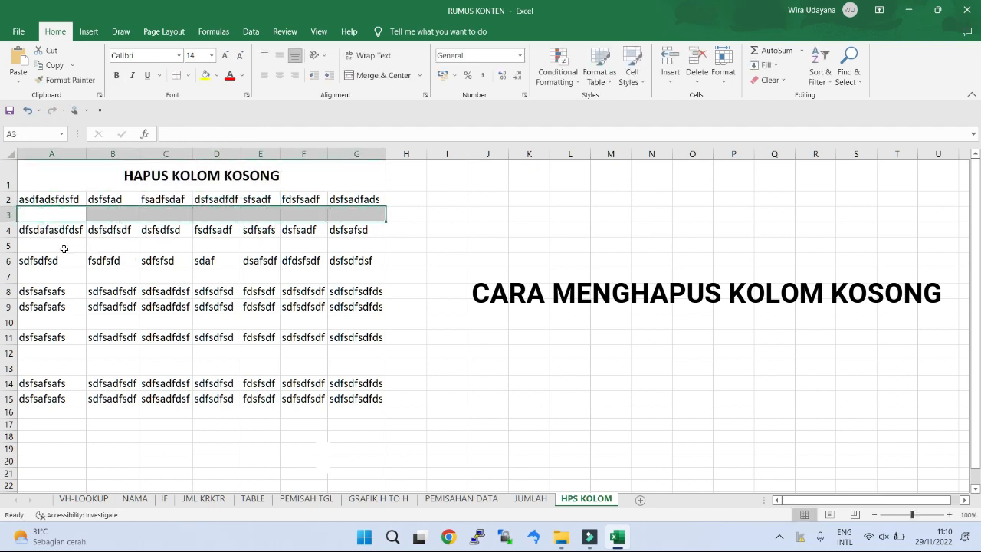
drag(64, 249, 368, 247)
drag(26, 275, 345, 277)
click(530, 311)
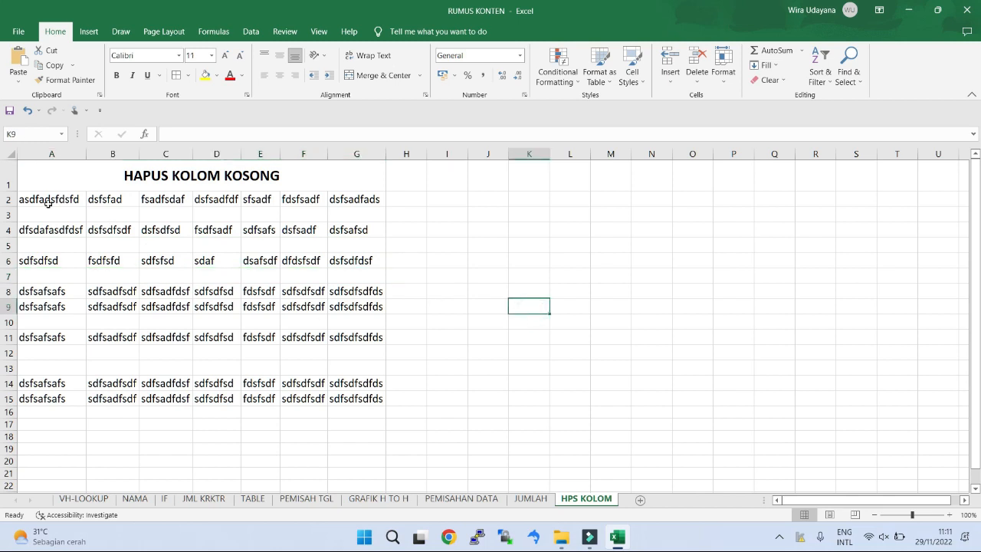
Step: Delete all blank cells in A2:G15, picked with the Blanks option of Go To Special, using Shift cells up
drag(48, 203, 378, 401)
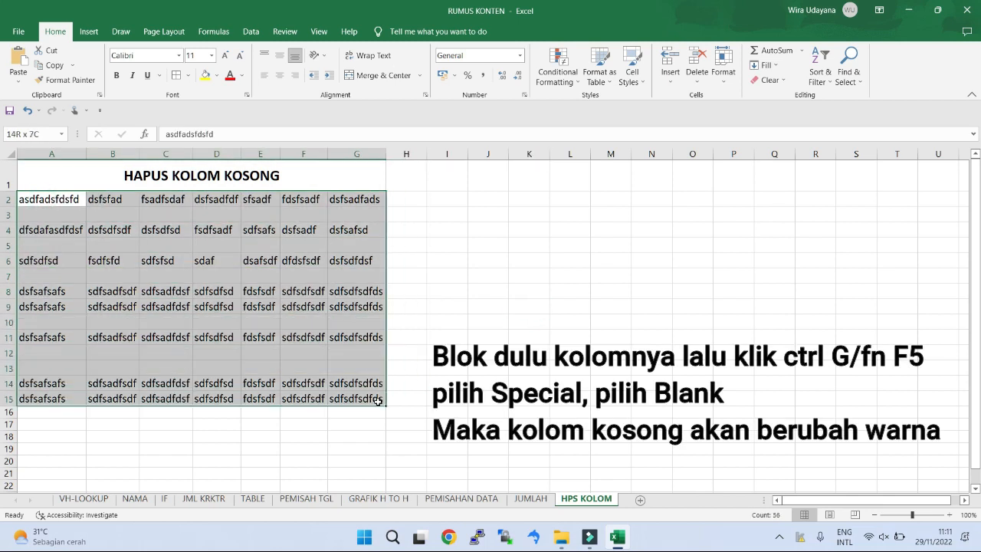
click(848, 73)
click(866, 127)
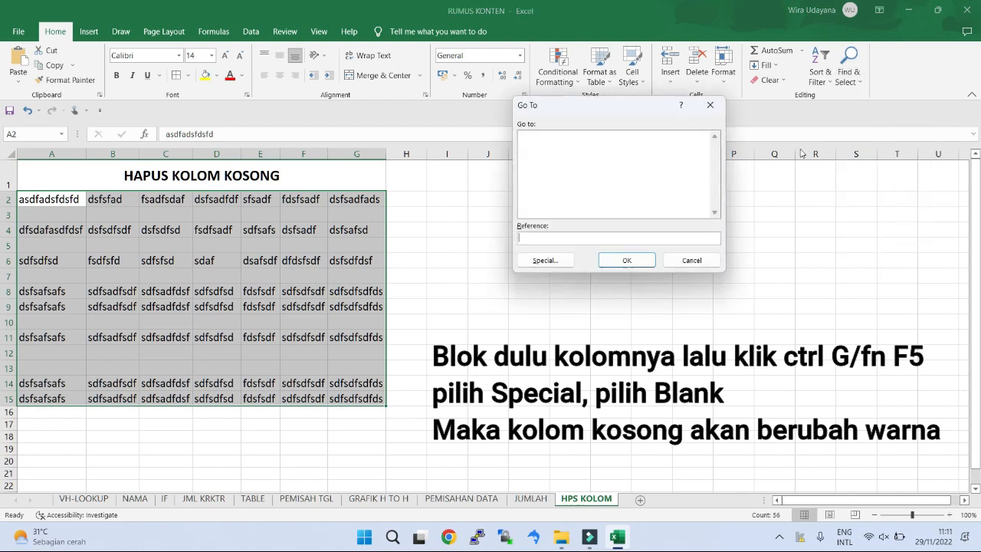
click(546, 260)
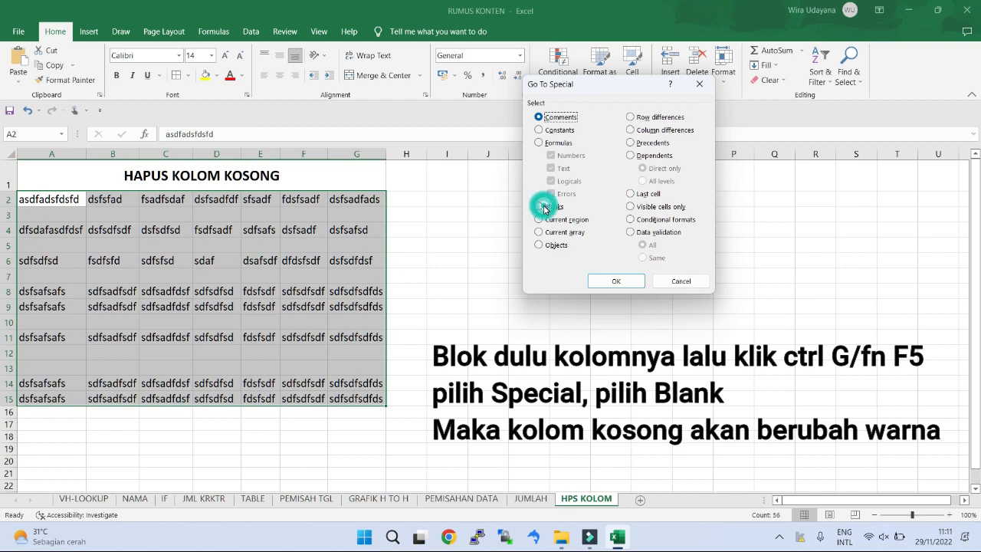
click(543, 206)
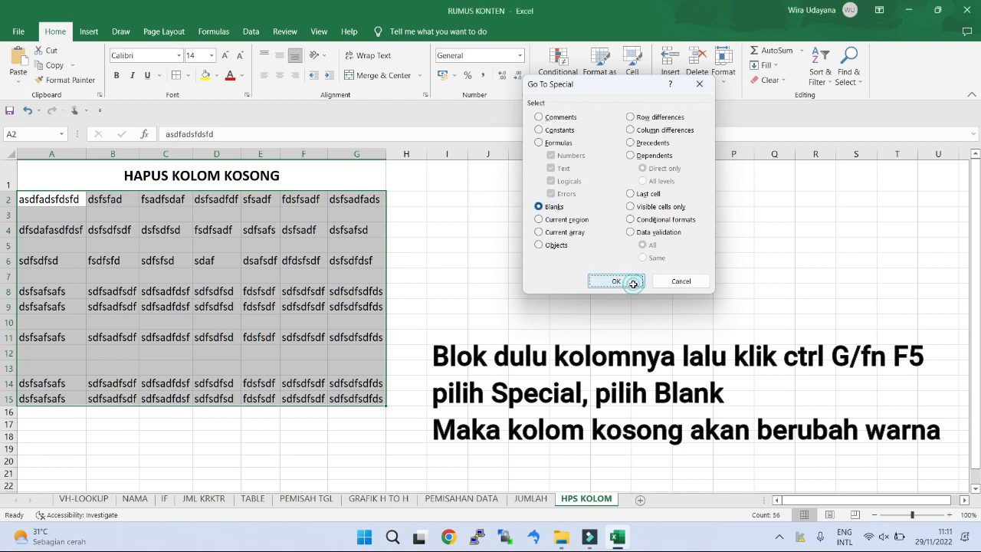
click(630, 281)
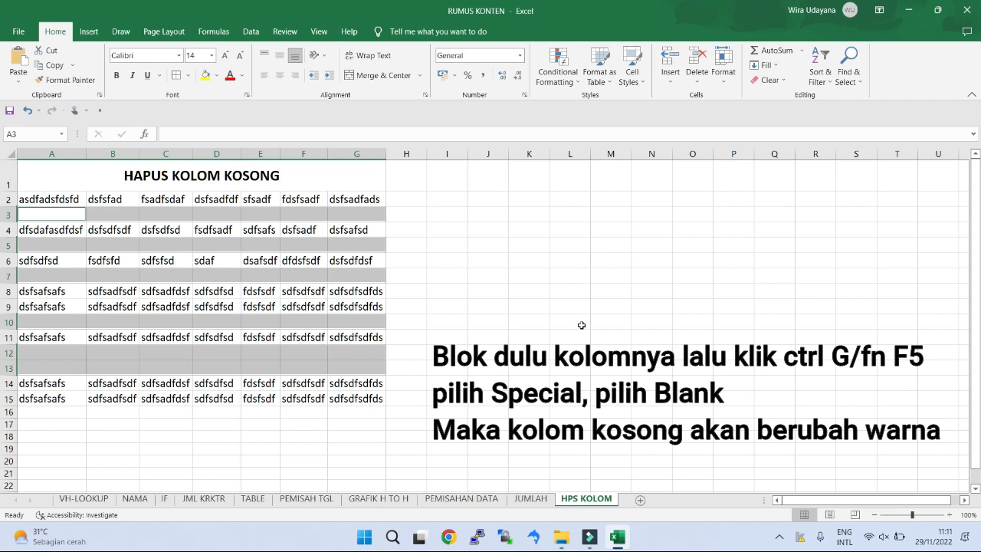
key(ctrl+minus)
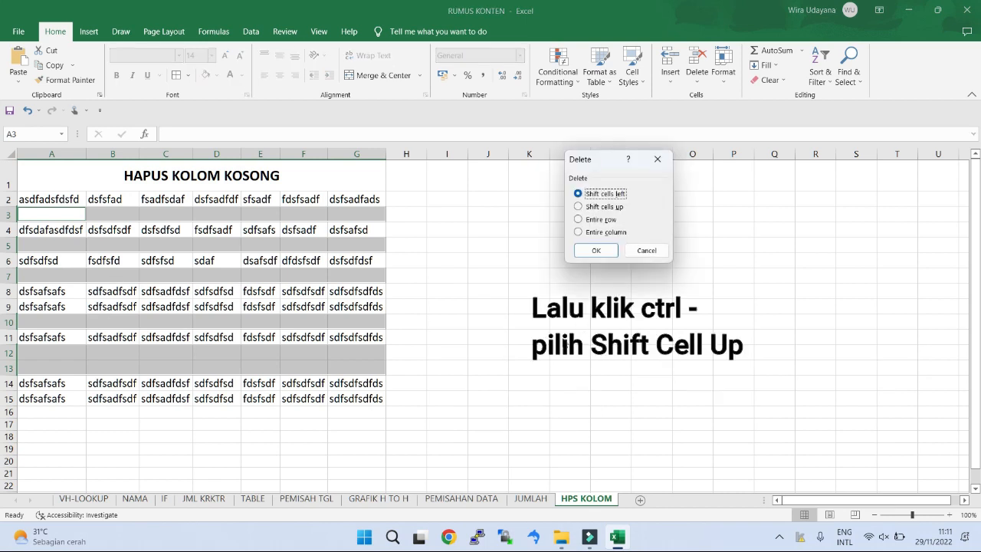
click(579, 207)
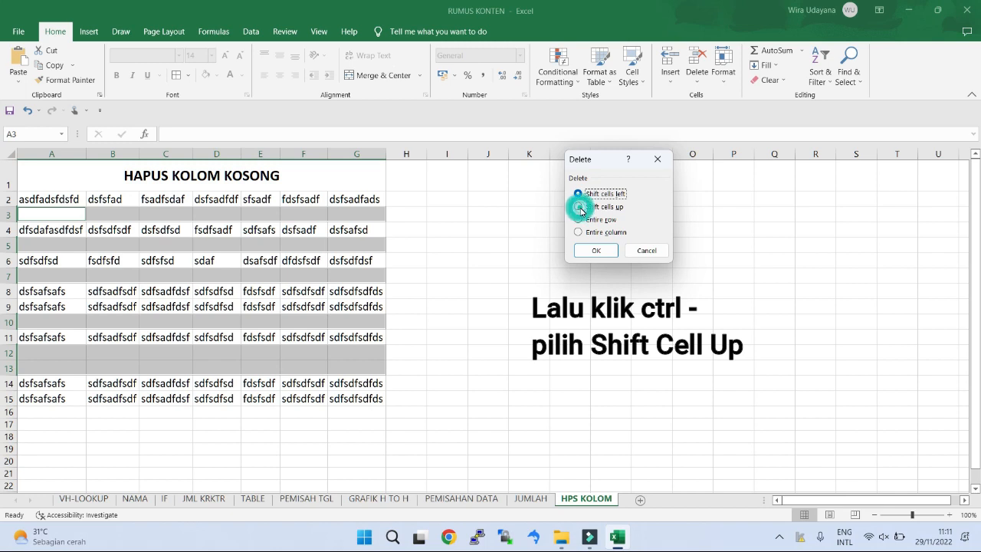
click(595, 251)
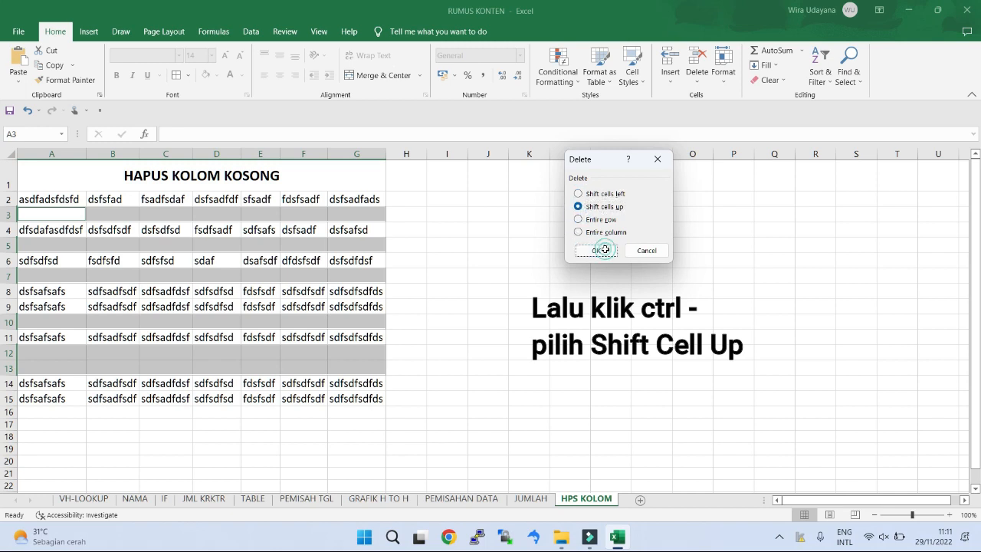
click(468, 305)
drag(38, 199, 380, 310)
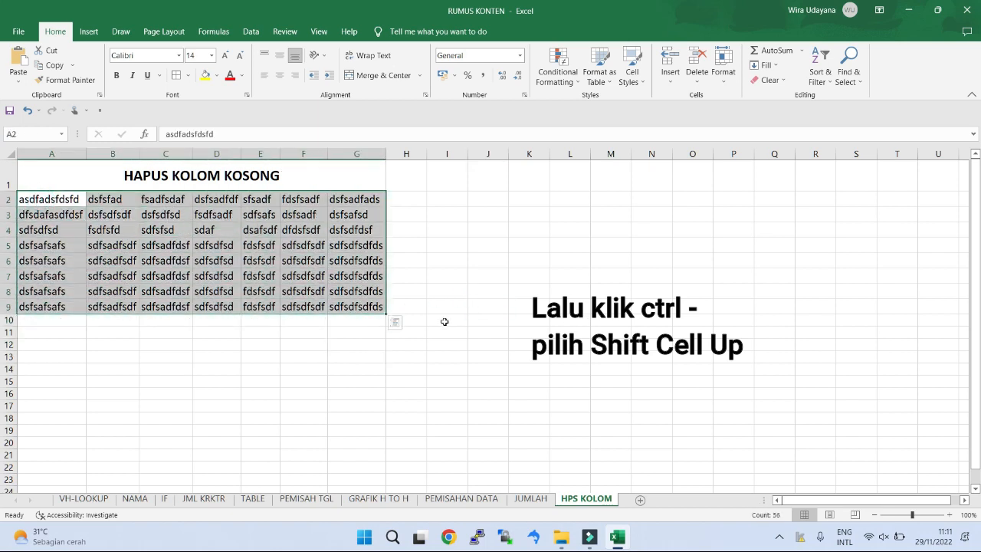